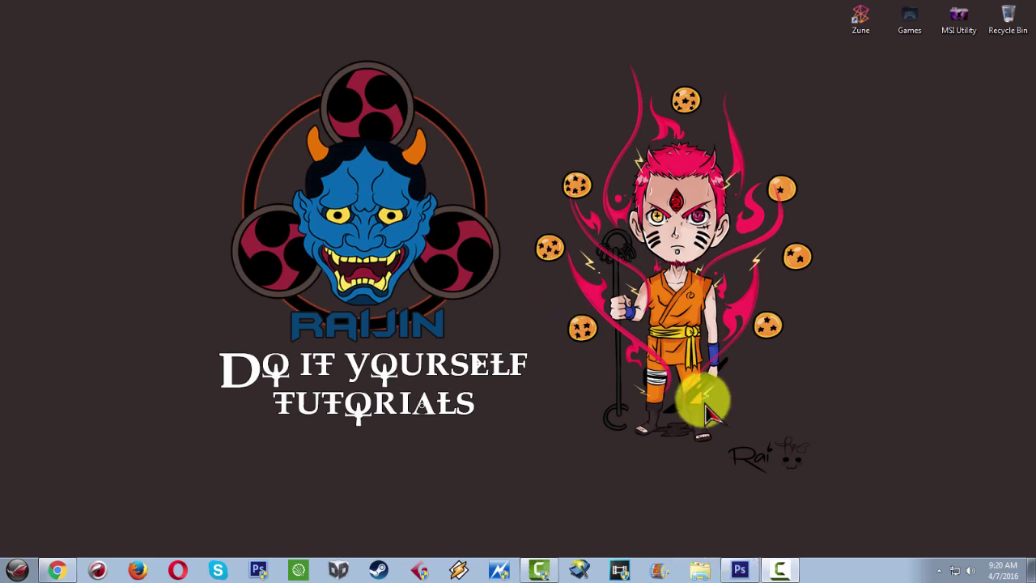
- Switch to Photoshop and create a 2000 x 2000 pixel RGB document at 300 pixels/inch with transparent background contents
{"action": "left_click", "coordinate": [739, 570]}
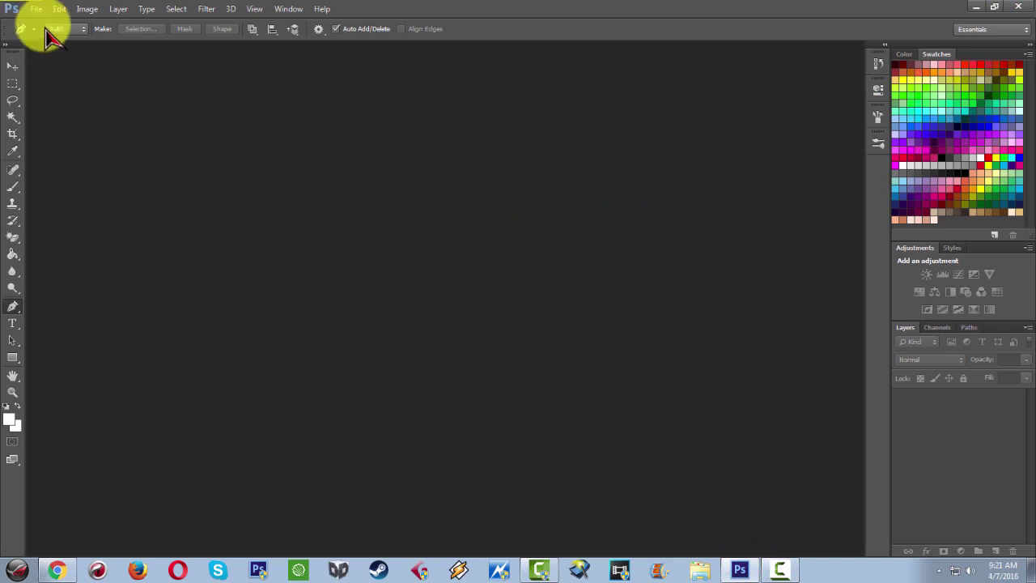
{"action": "left_click", "coordinate": [32, 9]}
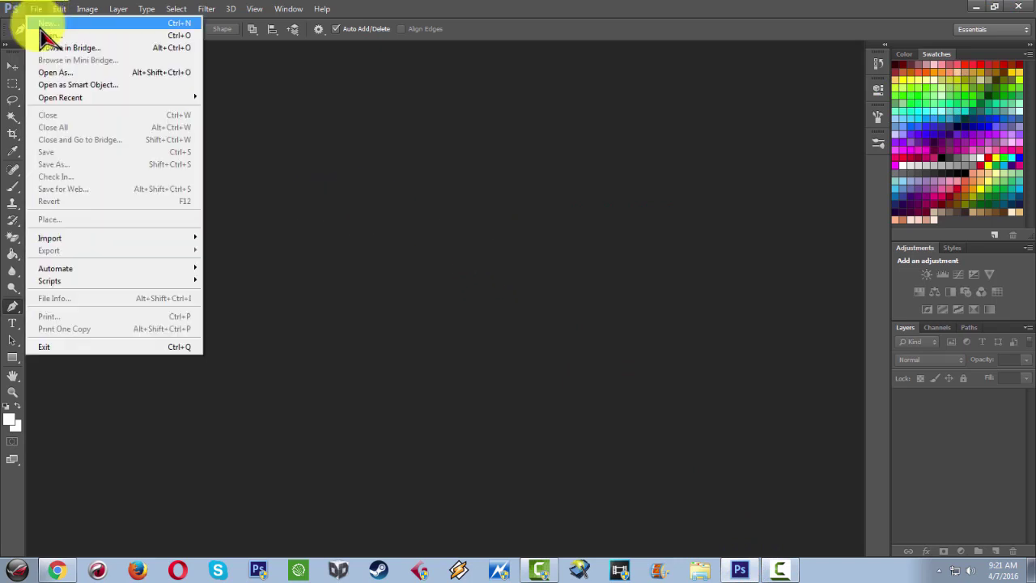
{"action": "left_click", "coordinate": [36, 23]}
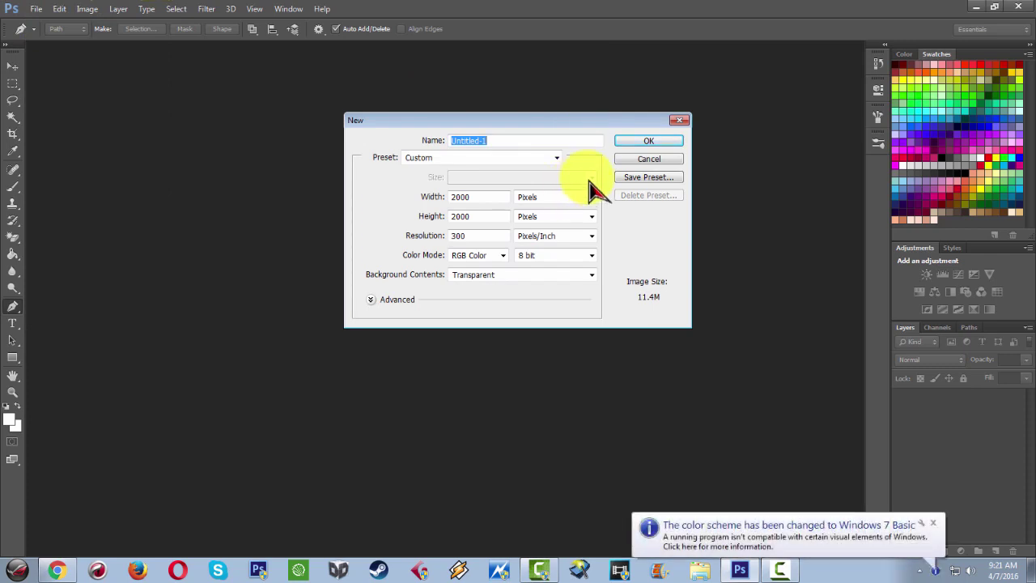
{"action": "left_click", "coordinate": [647, 142]}
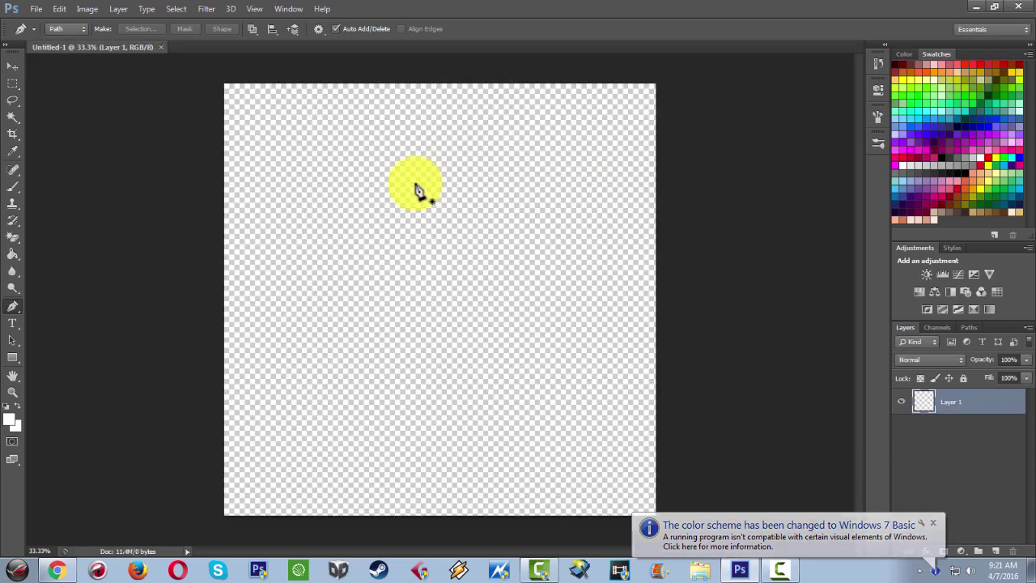
- Fill Layer 1 with white using the Paint Bucket, and set the foreground color to black
{"action": "left_click", "coordinate": [13, 254]}
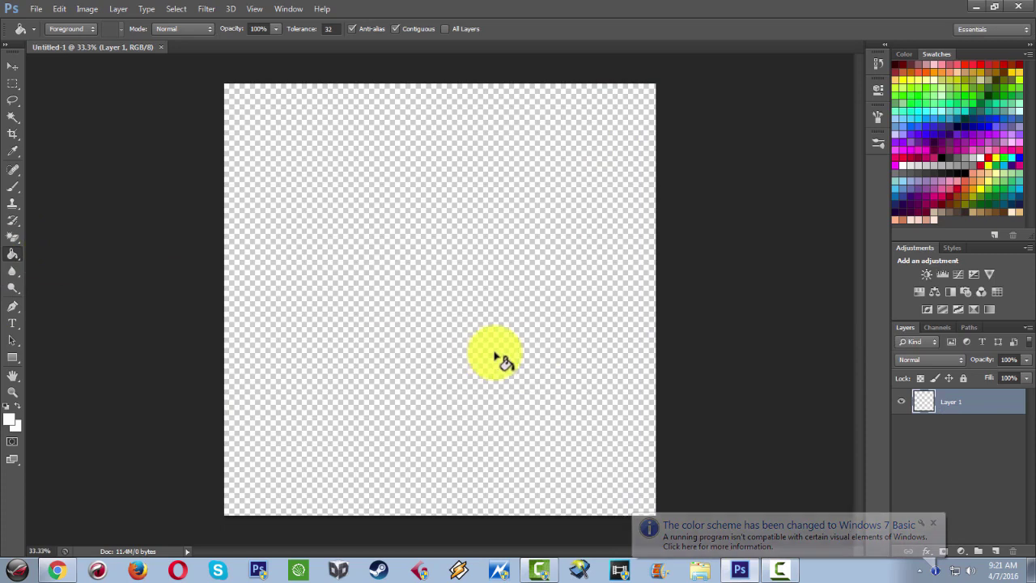
{"action": "left_click", "coordinate": [485, 359]}
{"action": "left_click", "coordinate": [963, 172]}
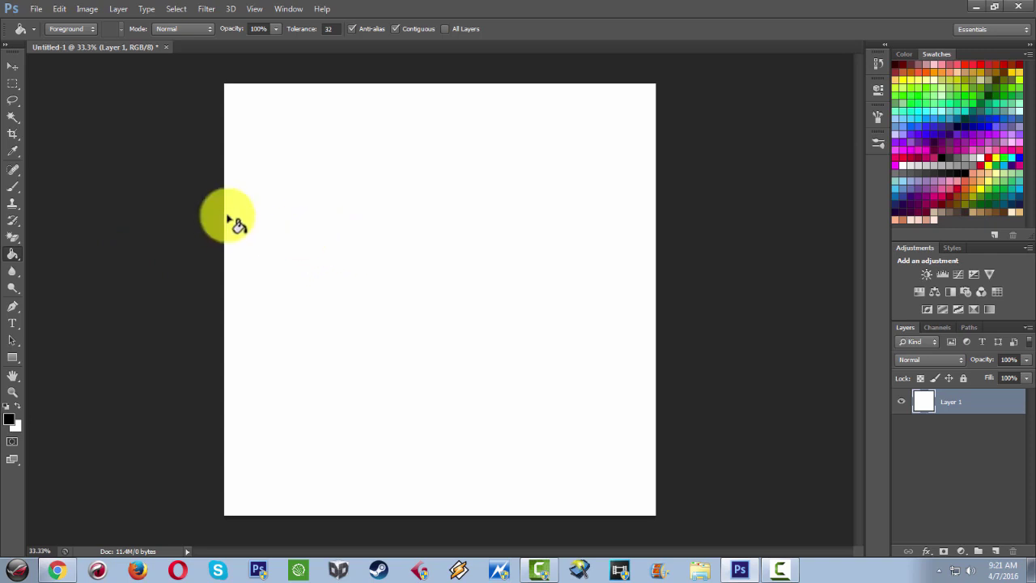
- Choose the Brush tool with the hard round preset at 35 px
{"action": "left_click", "coordinate": [13, 185]}
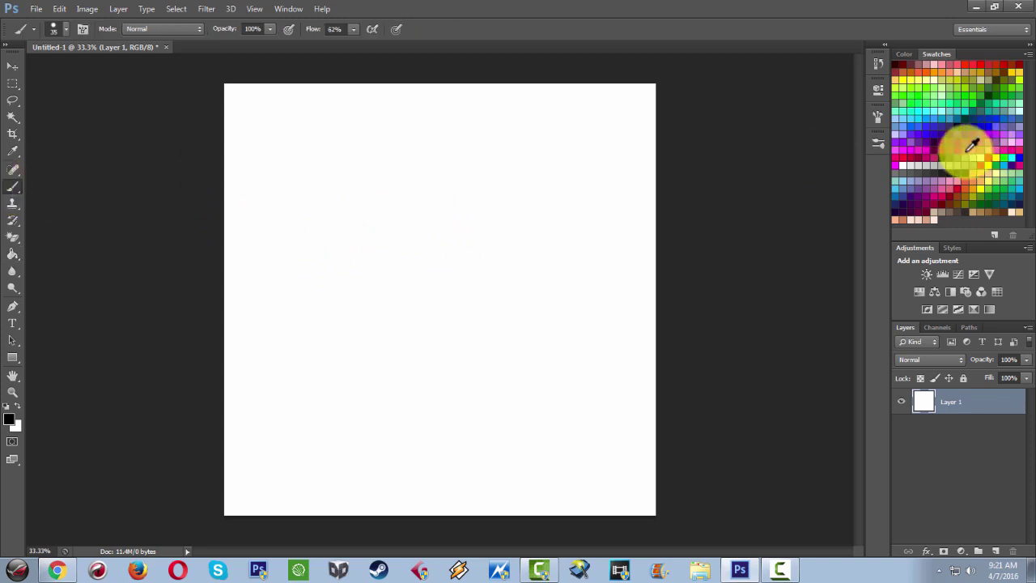
{"action": "left_click", "coordinate": [879, 148]}
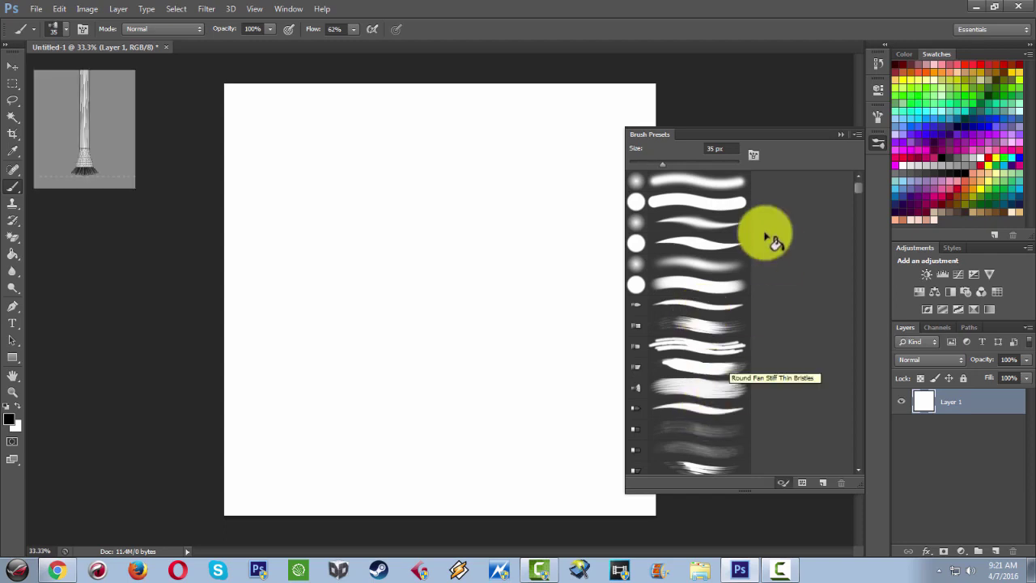
{"action": "left_click", "coordinate": [724, 209]}
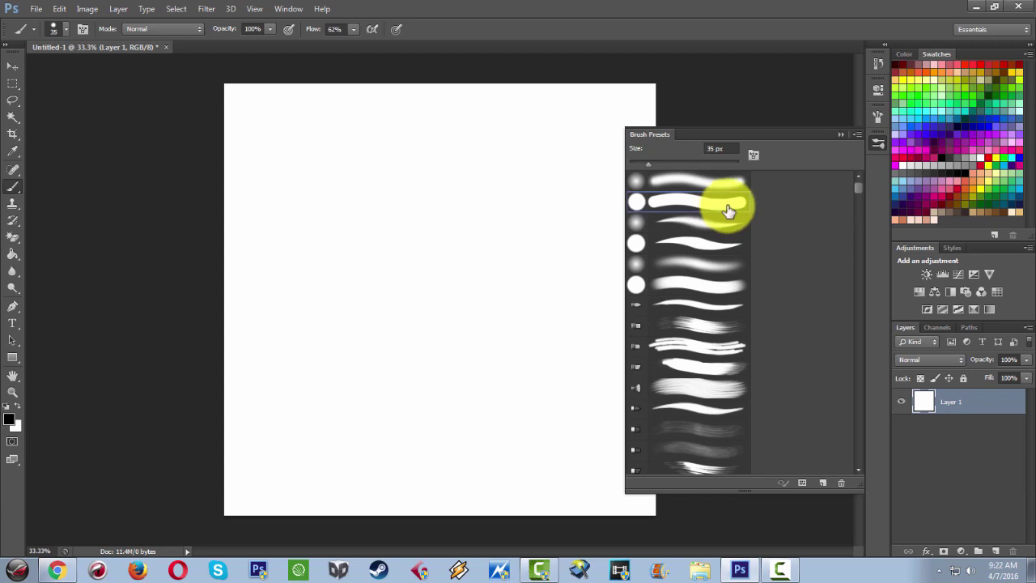
- Enable Shape Dynamics for the brush, with size control set to Pen Pressure and a minimum diameter of 10%
{"action": "left_click", "coordinate": [878, 118]}
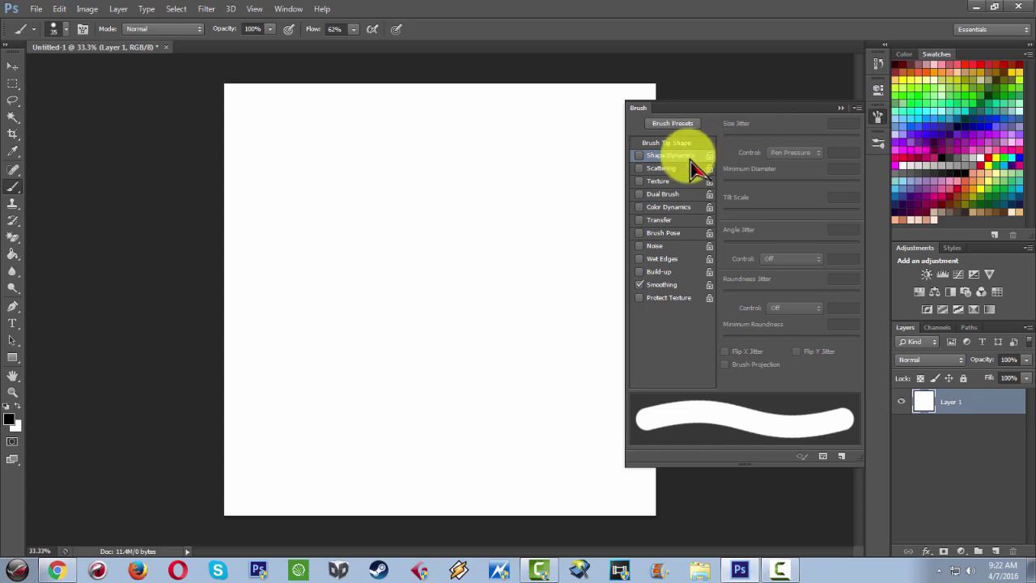
{"action": "left_click", "coordinate": [640, 155]}
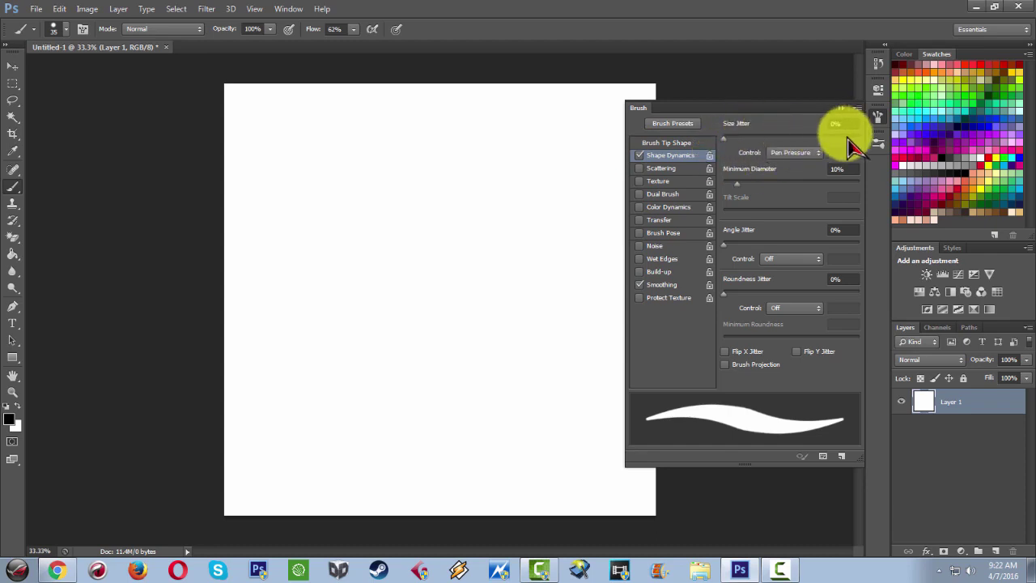
{"action": "left_click", "coordinate": [793, 154]}
{"action": "left_click", "coordinate": [785, 188]}
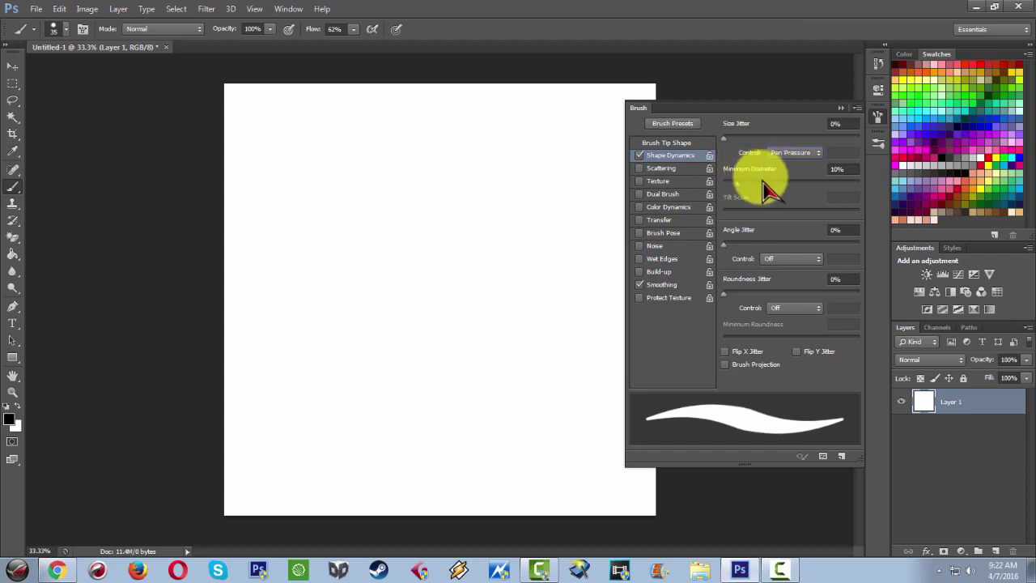
{"action": "mouse_move", "coordinate": [741, 187]}
{"action": "left_mouse_down"}
{"action": "mouse_move", "coordinate": [863, 191]}
{"action": "mouse_move", "coordinate": [720, 189]}
{"action": "mouse_move", "coordinate": [736, 186]}
{"action": "left_mouse_up"}
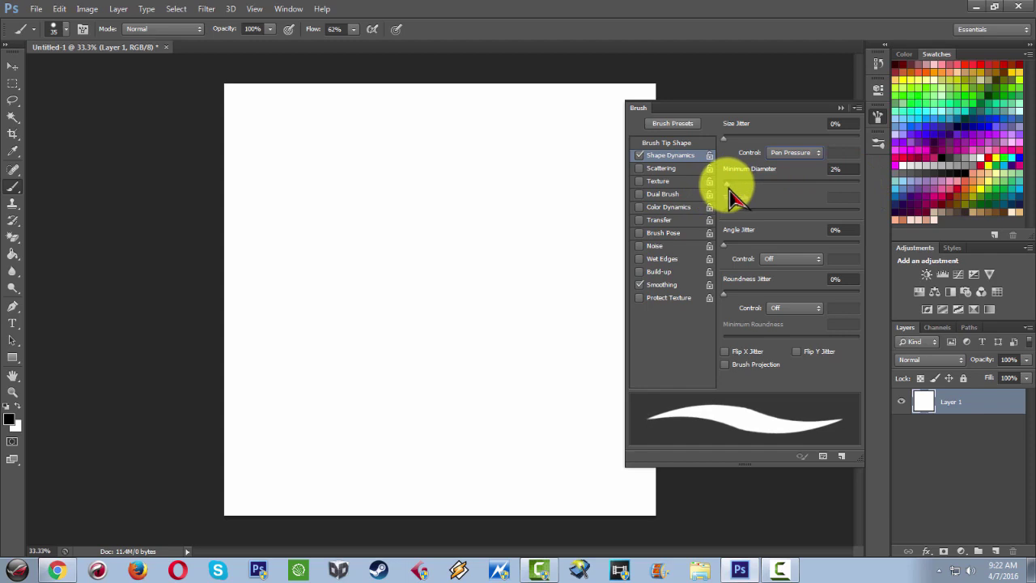
{"action": "left_click_drag", "start_coordinate": [731, 197], "coordinate": [739, 199]}
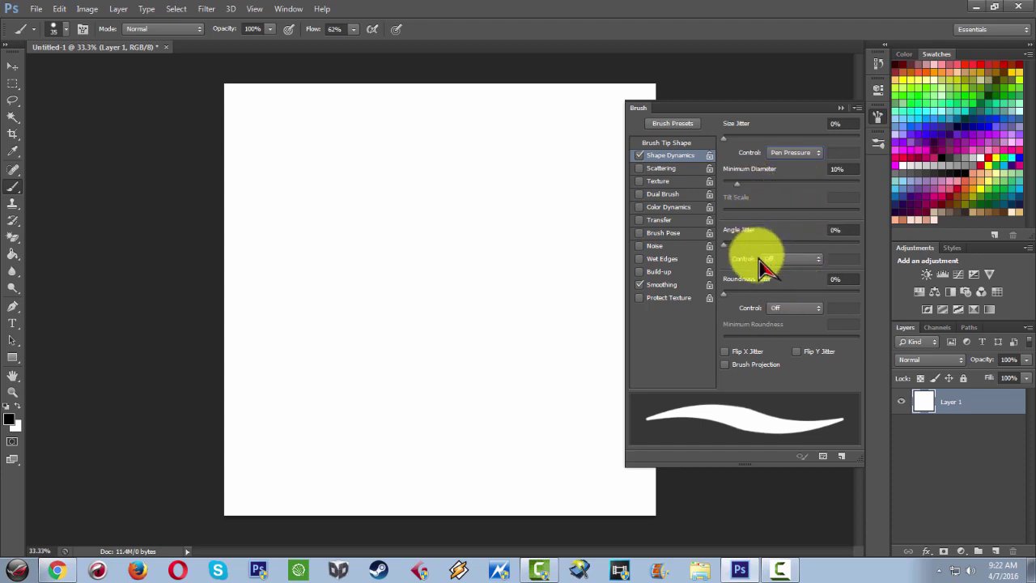
{"action": "left_click", "coordinate": [640, 285]}
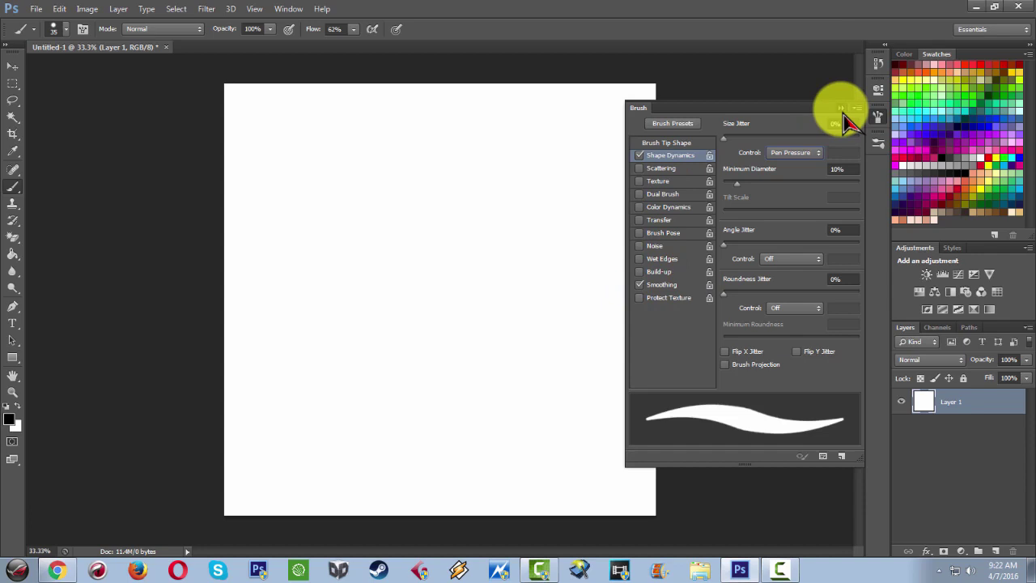
{"action": "left_click", "coordinate": [840, 108]}
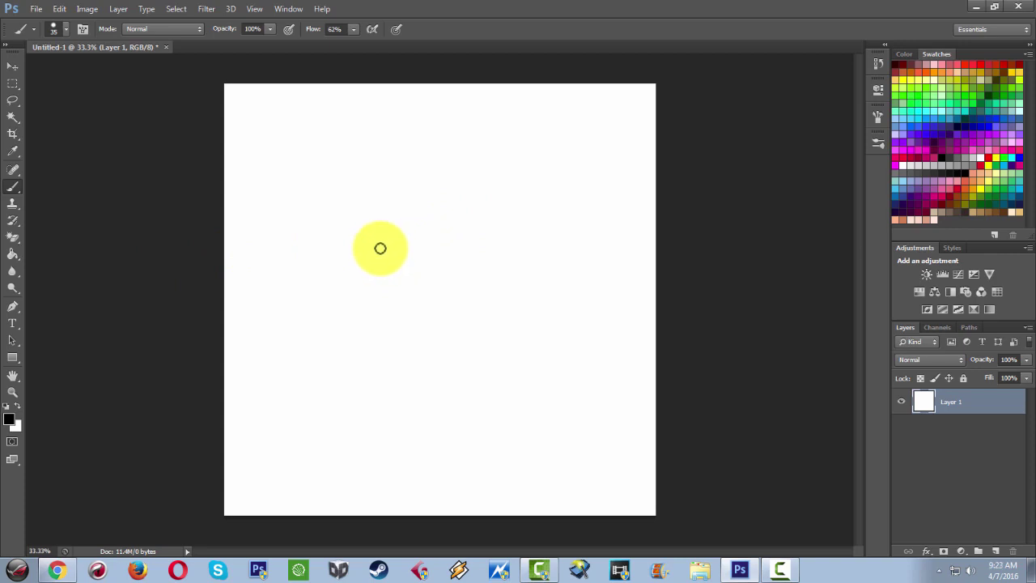
- Choose the Pen tool and add a new empty layer named Layer 2 above the white layer
{"action": "left_click", "coordinate": [14, 308]}
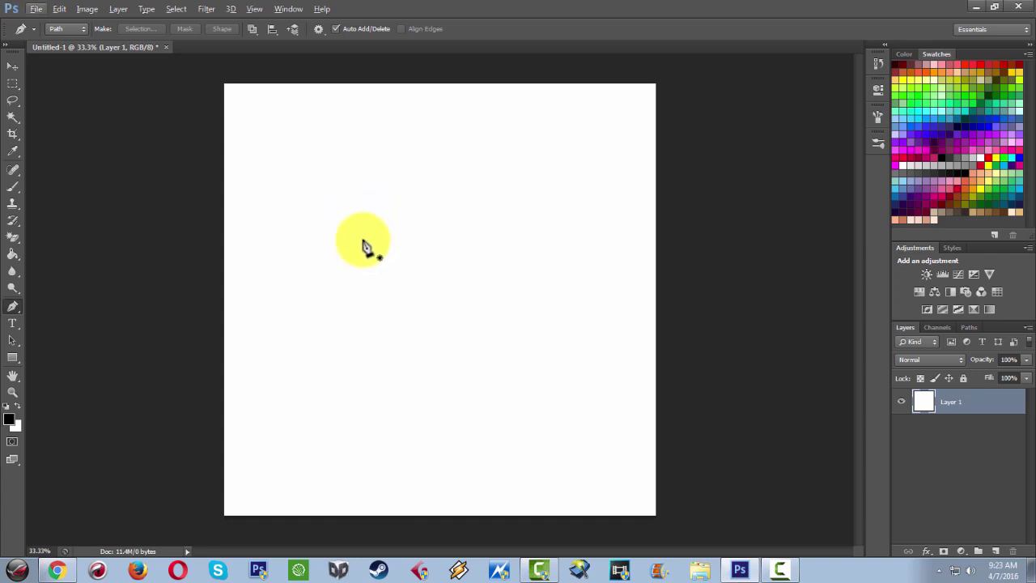
{"action": "scroll", "coordinate": [365, 239], "scroll_direction": "up", "scroll_amount": 2}
{"action": "scroll", "coordinate": [366, 239], "scroll_direction": "up", "scroll_amount": 1}
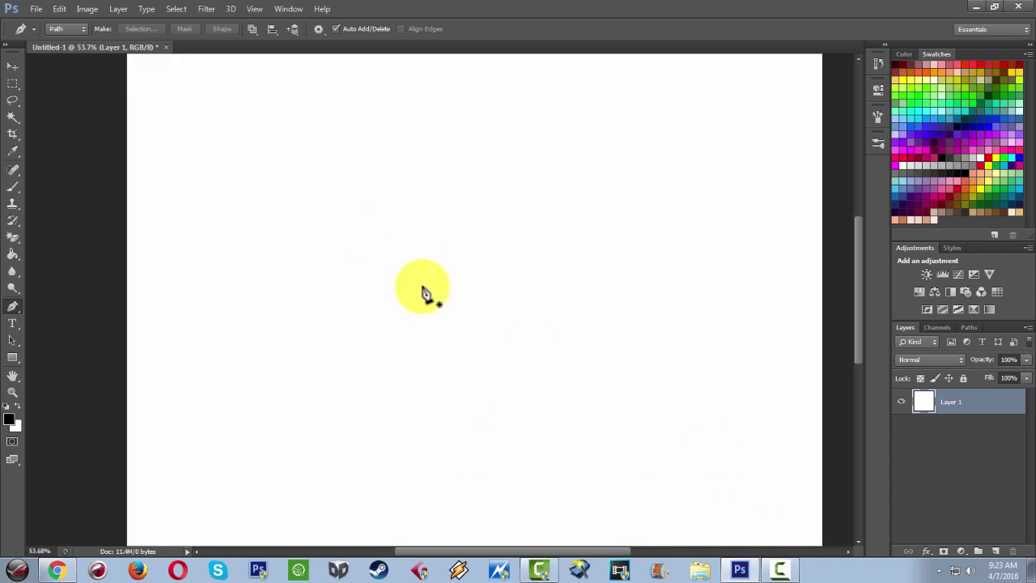
{"action": "scroll", "coordinate": [428, 301], "scroll_direction": "up", "scroll_amount": 1}
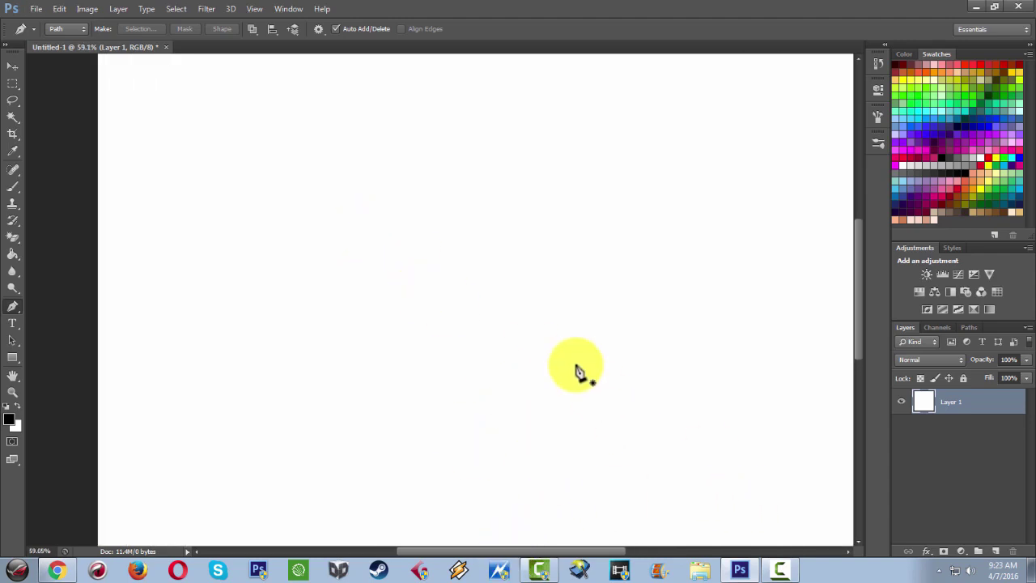
{"action": "key", "text": "ctrl+shift+n"}
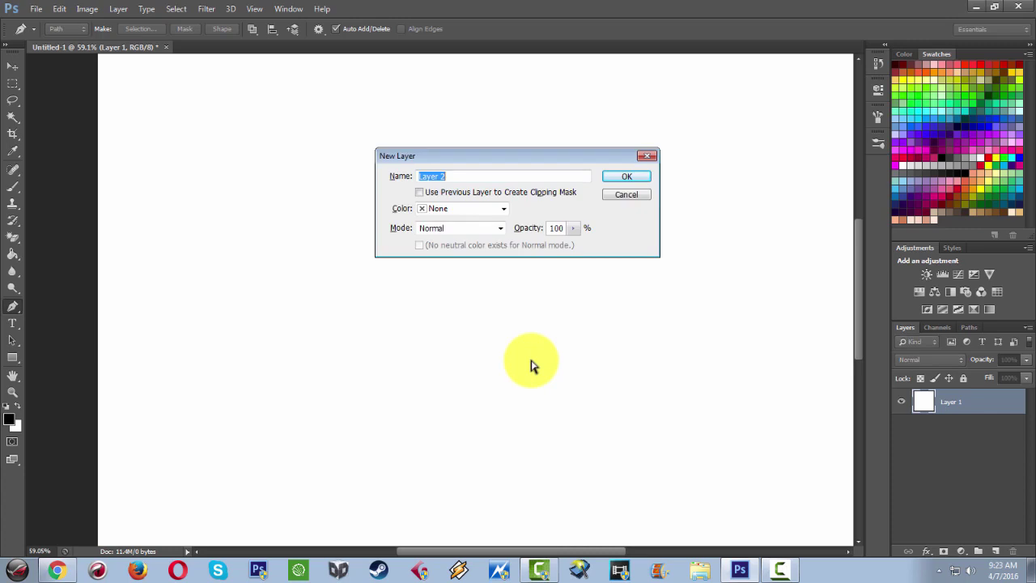
{"action": "key", "text": "Return"}
{"action": "left_click_drag", "start_coordinate": [498, 550], "coordinate": [474, 550]}
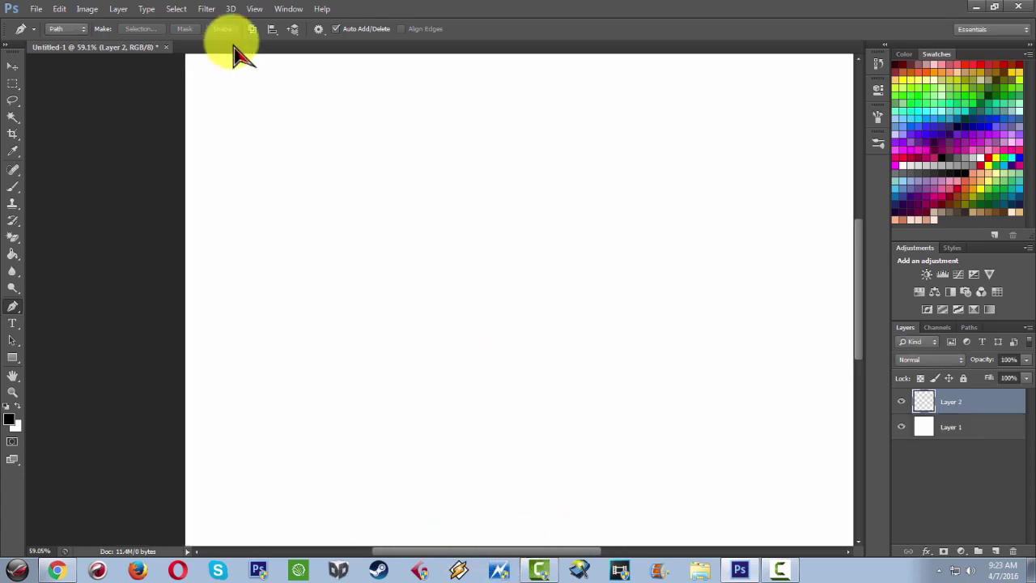
- Draw an open, hook-shaped curved path with four anchor points, removing the outgoing direction handles at the third and last anchors
{"action": "left_click", "coordinate": [332, 161]}
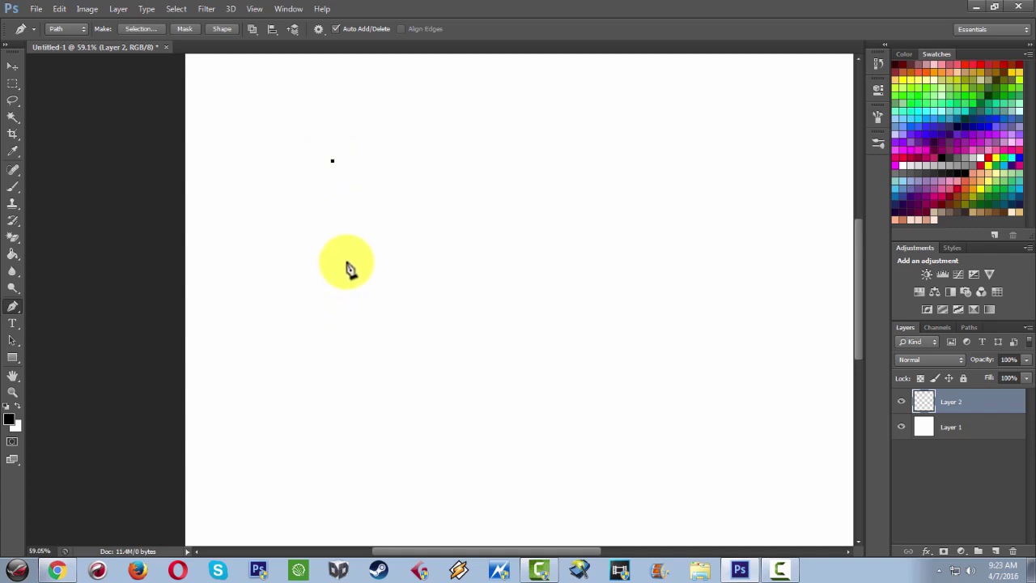
{"action": "left_click_drag", "start_coordinate": [341, 285], "coordinate": [340, 288]}
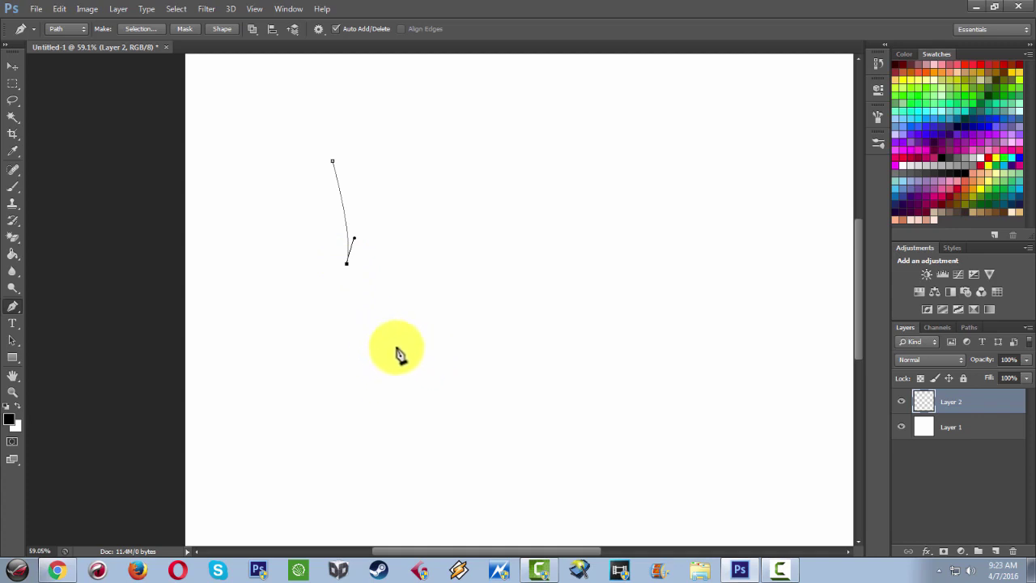
{"action": "left_click_drag", "start_coordinate": [460, 383], "coordinate": [478, 390]}
{"action": "left_click", "coordinate": [479, 388]}
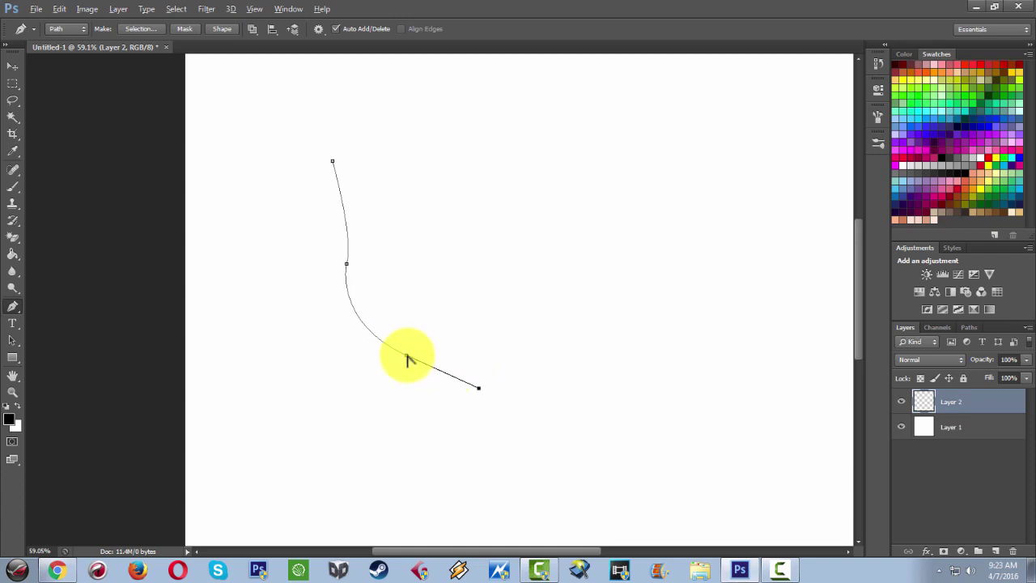
{"action": "left_click_drag", "start_coordinate": [407, 356], "coordinate": [474, 386]}
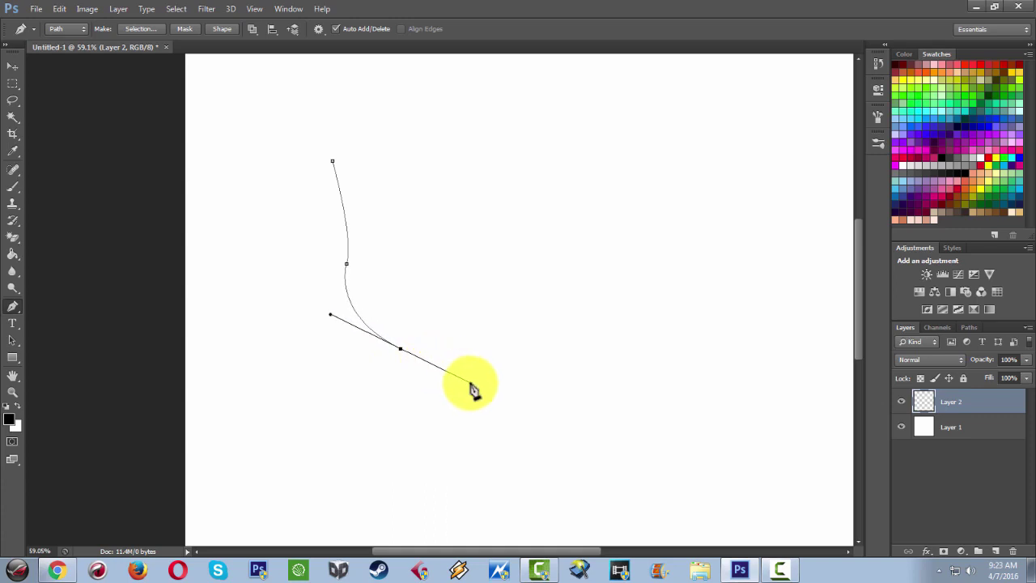
{"action": "left_click", "coordinate": [401, 349]}
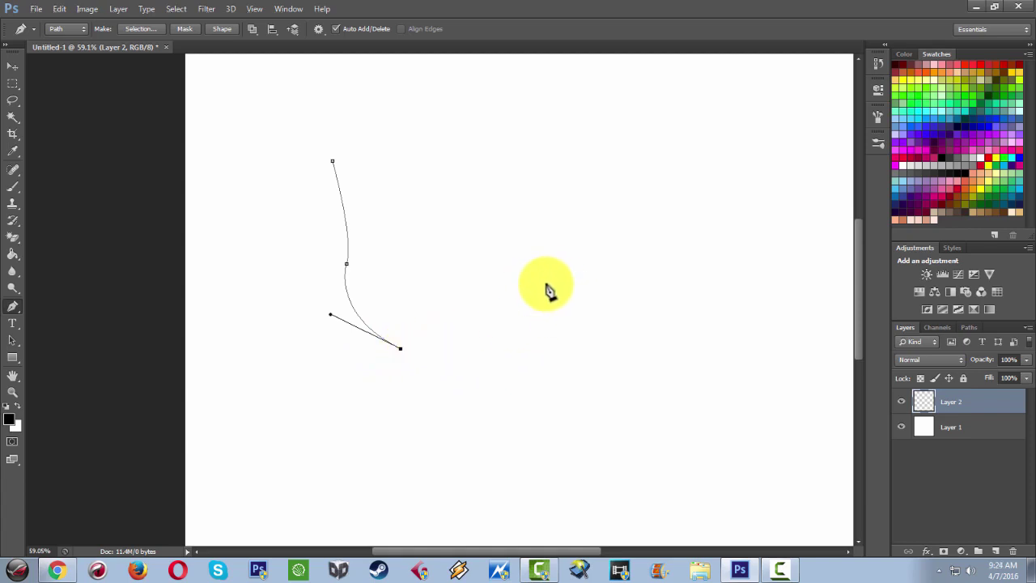
{"action": "left_click_drag", "start_coordinate": [546, 289], "coordinate": [594, 208]}
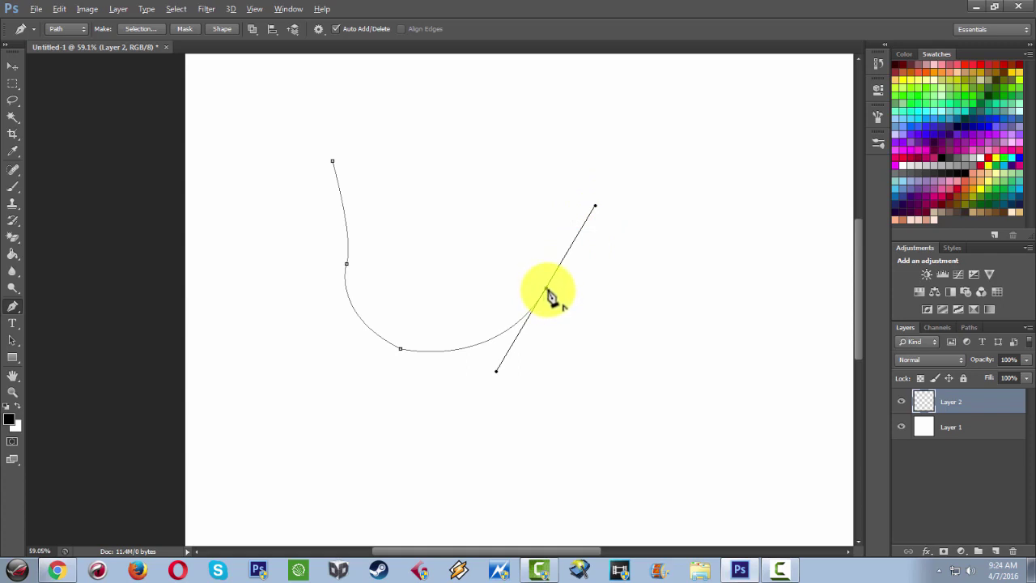
{"action": "left_click", "coordinate": [547, 289]}
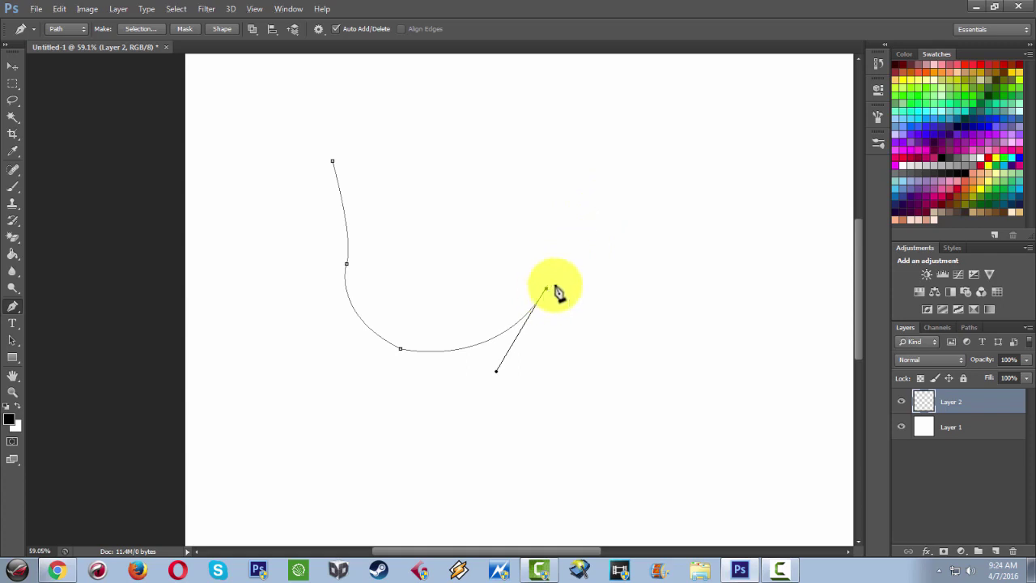
- Stroke the path with the Brush tool, with Simulate Pressure turned off
{"action": "right_click", "coordinate": [522, 208]}
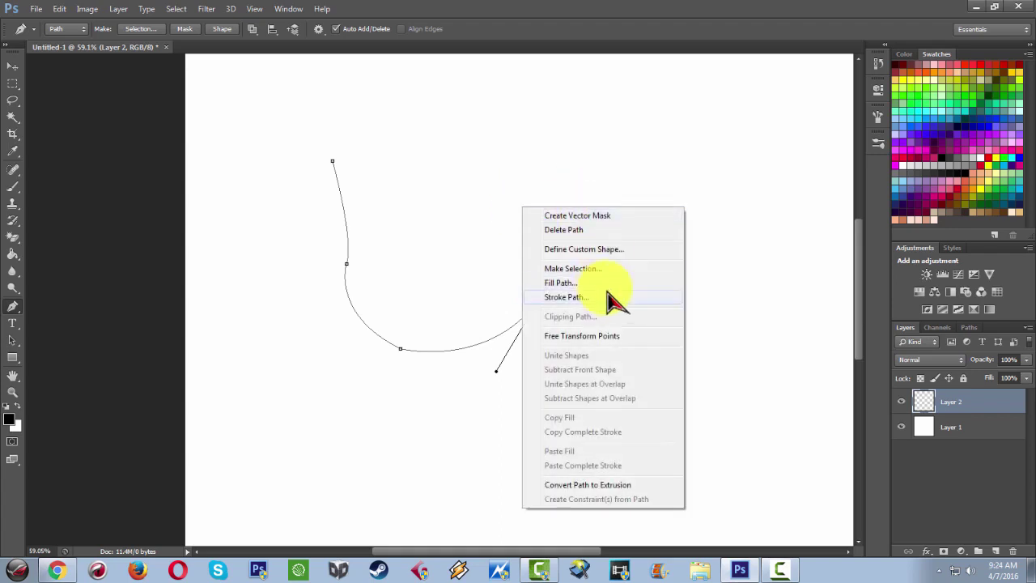
{"action": "left_click", "coordinate": [567, 297]}
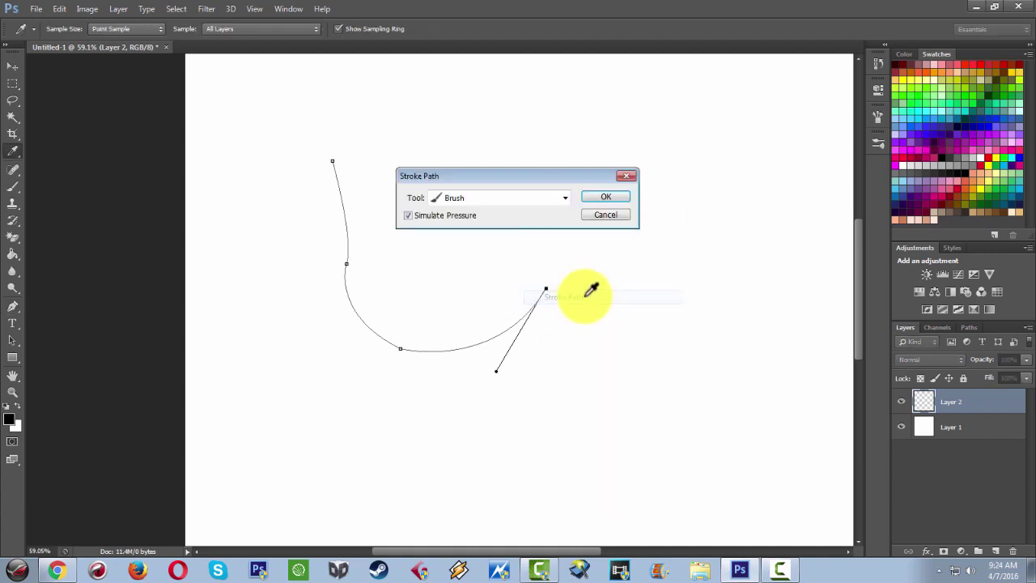
{"action": "left_click", "coordinate": [534, 198]}
{"action": "left_click", "coordinate": [514, 208]}
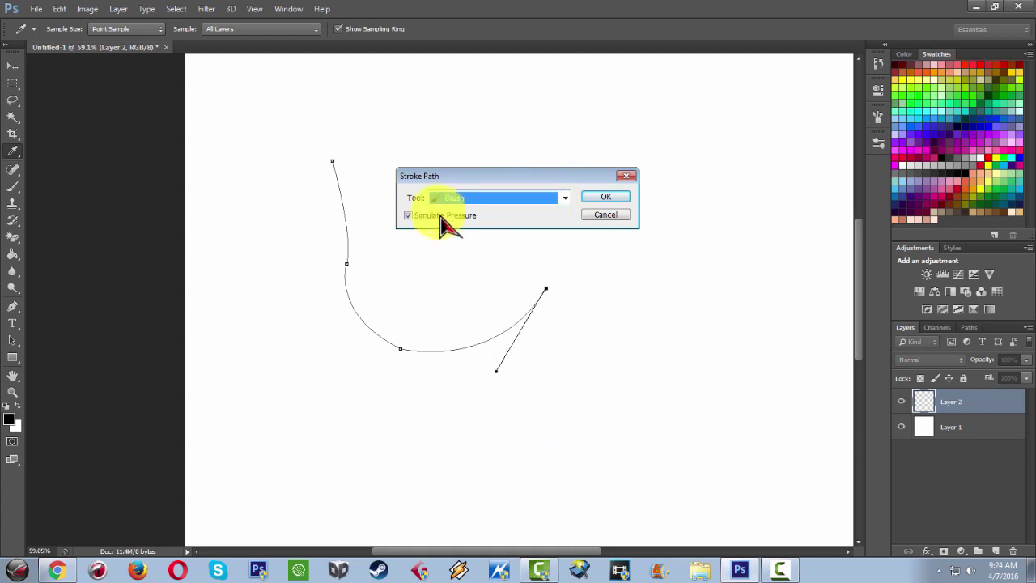
{"action": "left_click", "coordinate": [408, 216]}
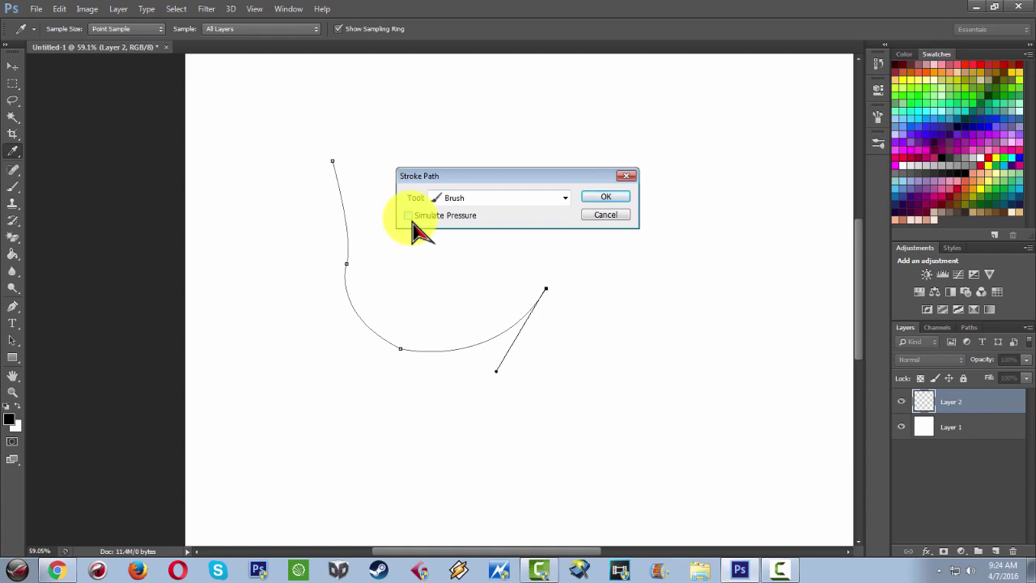
{"action": "left_click", "coordinate": [613, 200]}
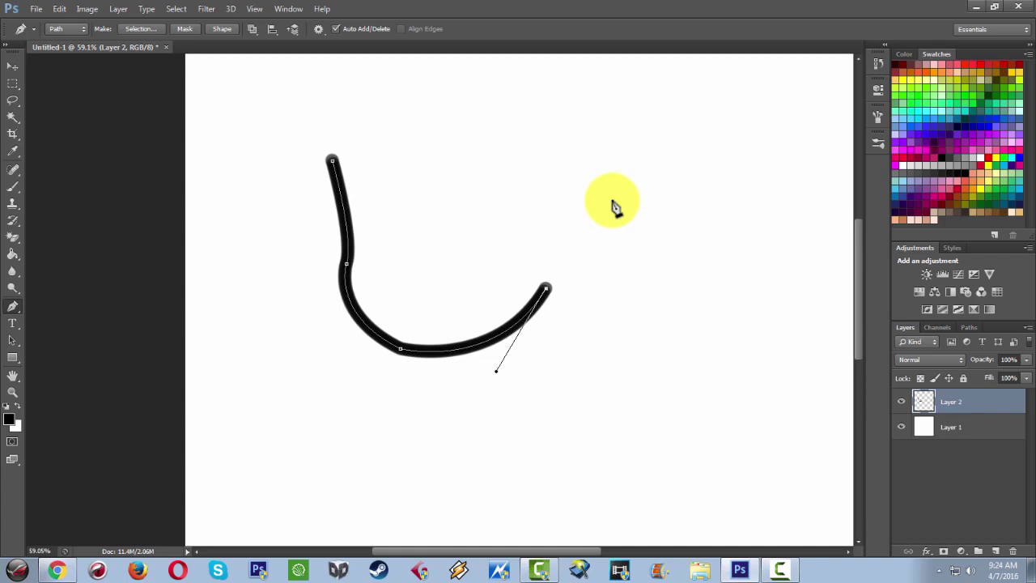
{"action": "scroll", "coordinate": [613, 208], "scroll_direction": "up", "scroll_amount": 1}
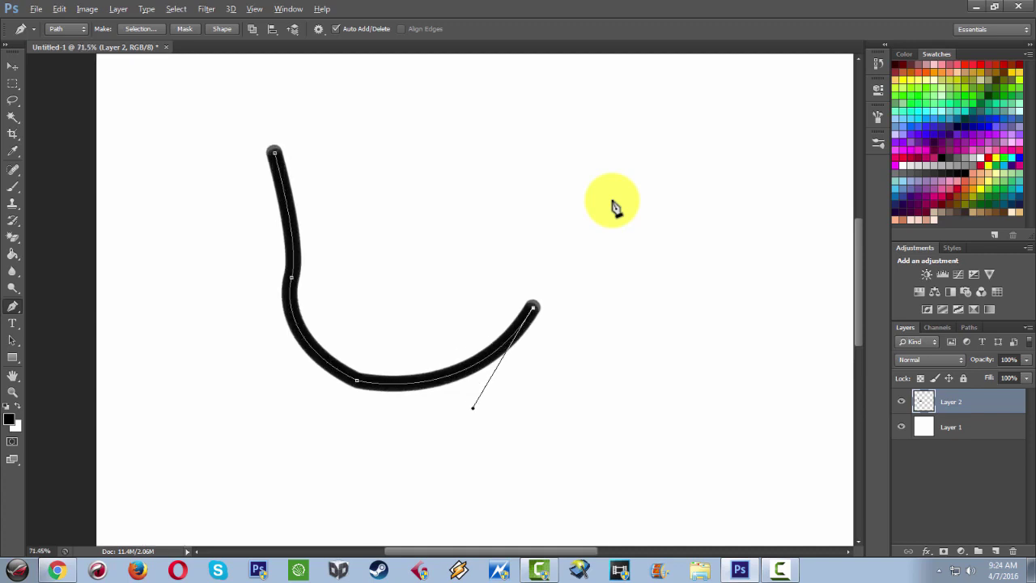
{"action": "scroll", "coordinate": [614, 207], "scroll_direction": "down", "scroll_amount": 1}
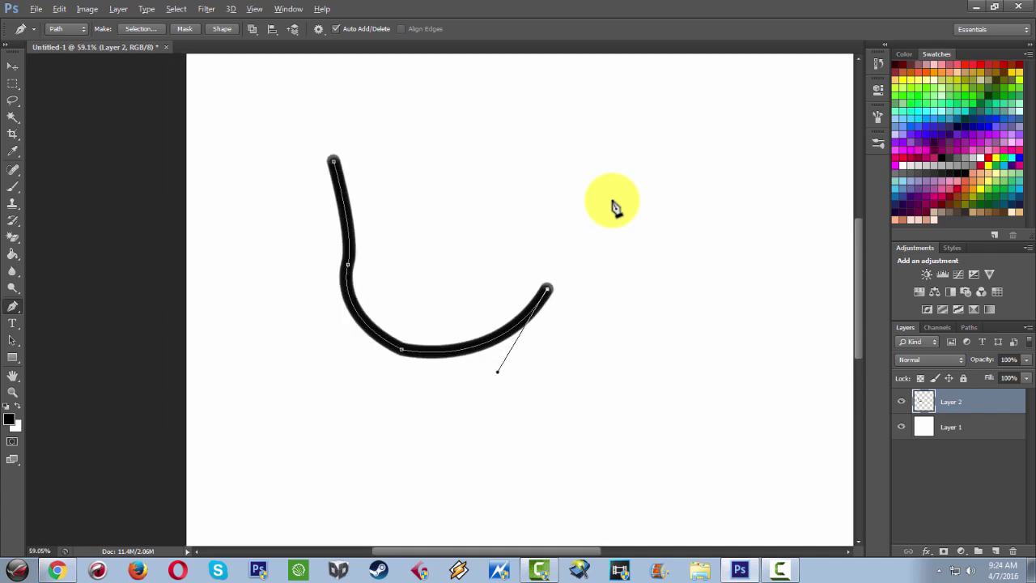
- Undo the plain stroke, stroke the hook-shaped path again with the Brush and Simulate Pressure on, and delete the path
{"action": "key", "text": "ctrl+z"}
{"action": "right_click", "coordinate": [544, 235]}
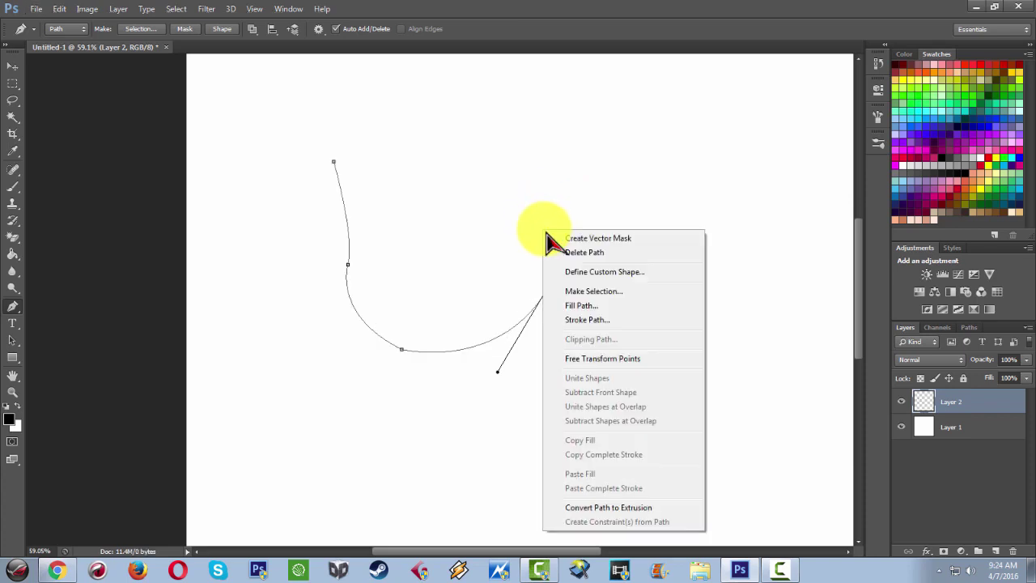
{"action": "left_click", "coordinate": [595, 320]}
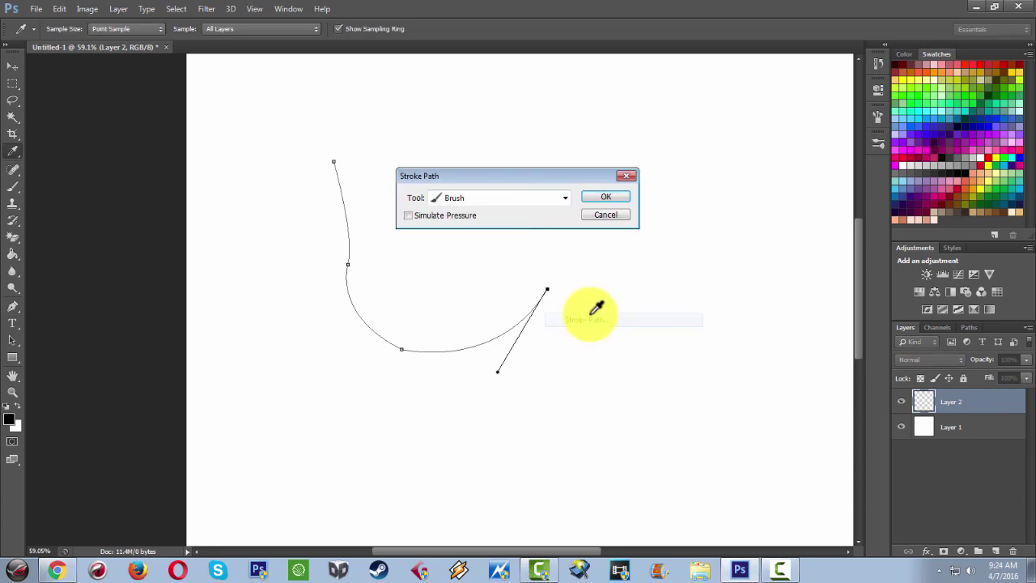
{"action": "left_click", "coordinate": [408, 215]}
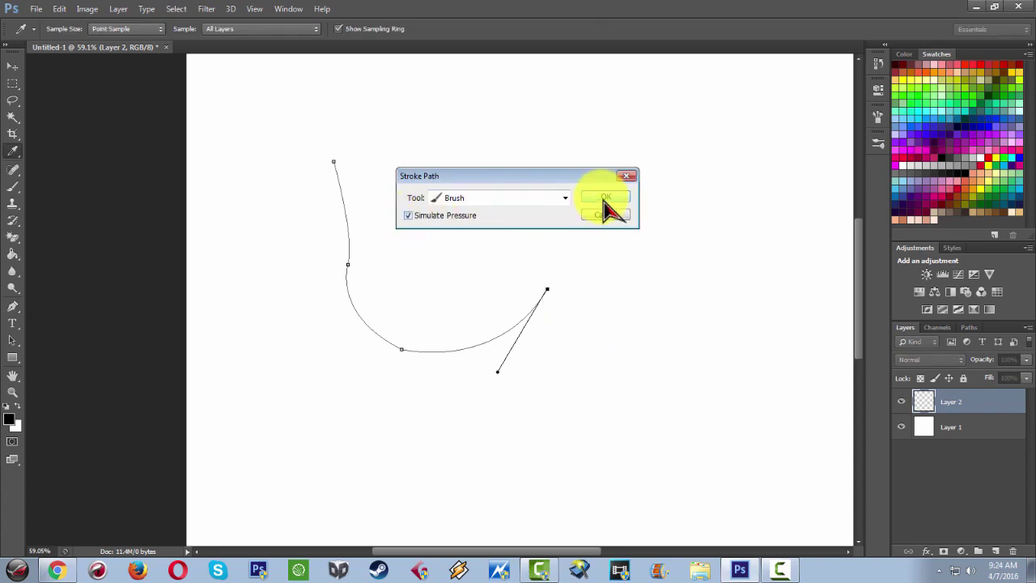
{"action": "left_click", "coordinate": [605, 199]}
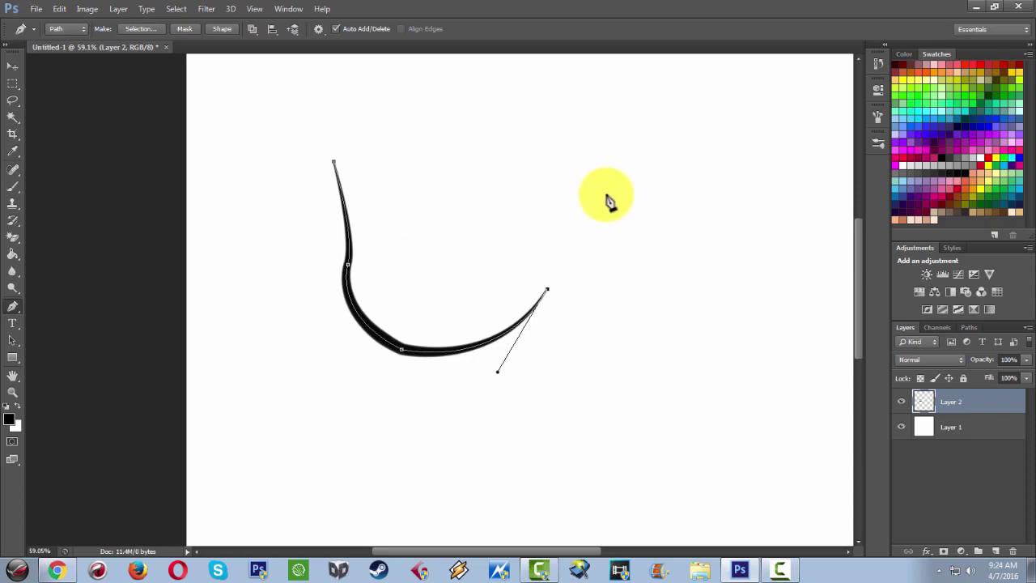
{"action": "right_click", "coordinate": [597, 247]}
{"action": "left_click", "coordinate": [623, 271]}
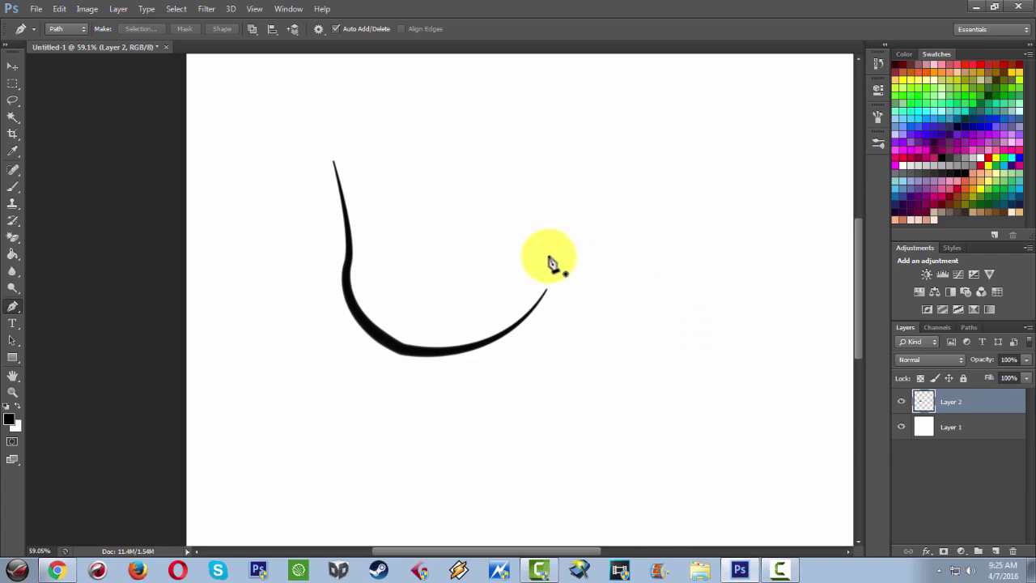
- Draw a thin closed crescent path with two anchor points above the open end of the hook-shaped line, removing the outgoing handles
{"action": "scroll", "coordinate": [548, 270], "scroll_direction": "up", "scroll_amount": 2}
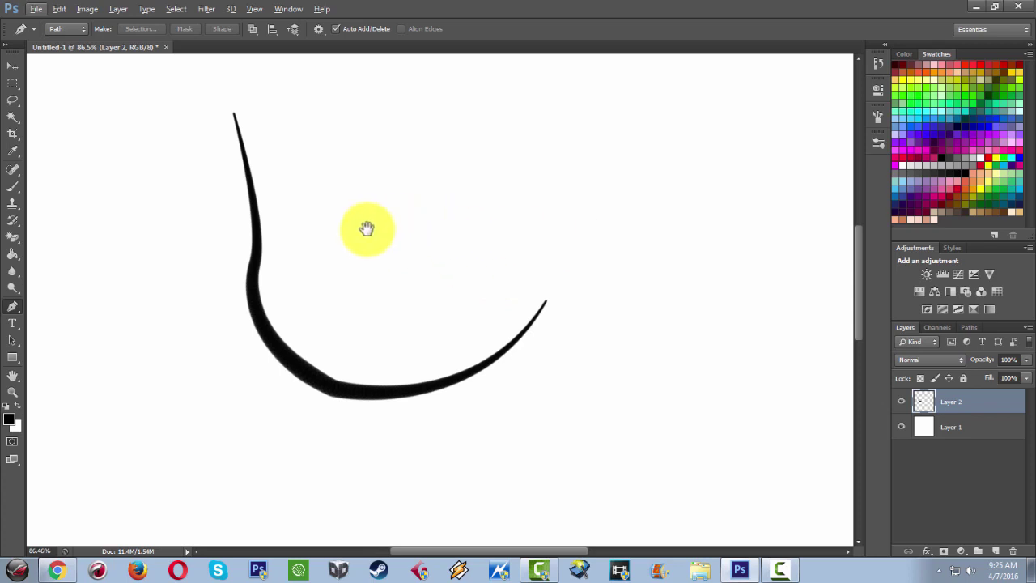
{"action": "left_click_drag", "start_coordinate": [399, 243], "coordinate": [494, 257]}
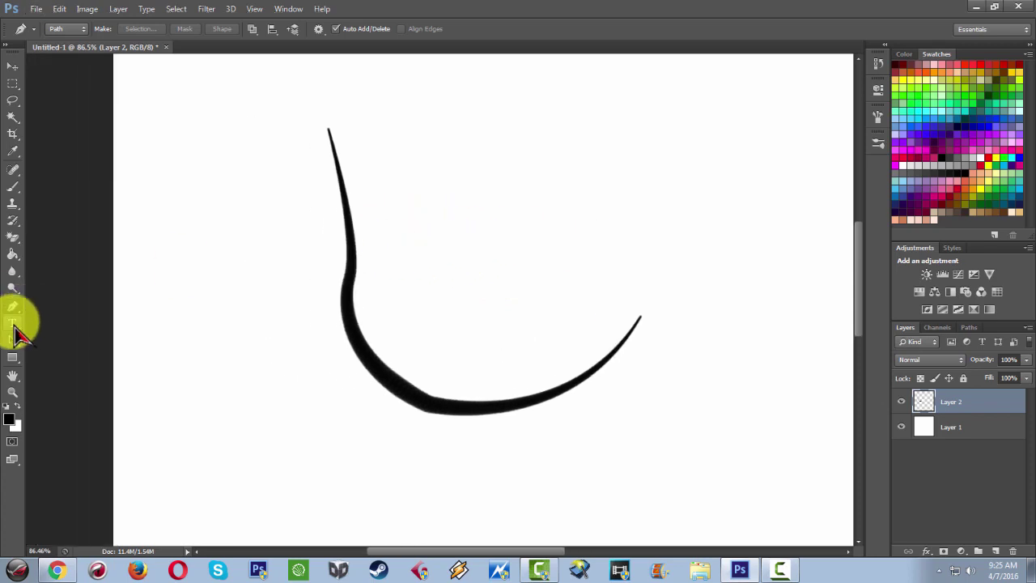
{"action": "left_click_drag", "start_coordinate": [474, 291], "coordinate": [463, 287]}
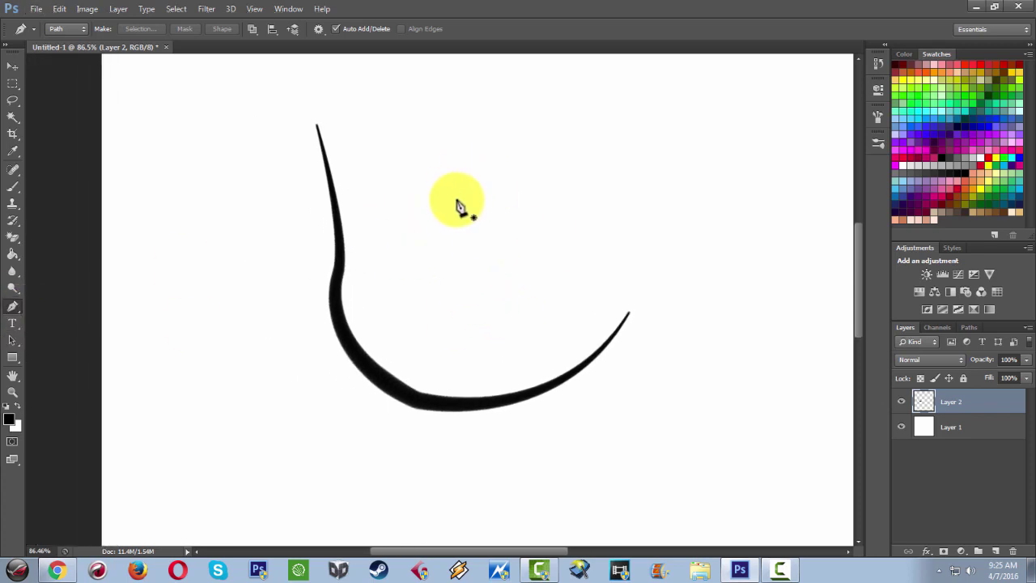
{"action": "left_click", "coordinate": [459, 198]}
{"action": "left_click_drag", "start_coordinate": [596, 146], "coordinate": [704, 173]}
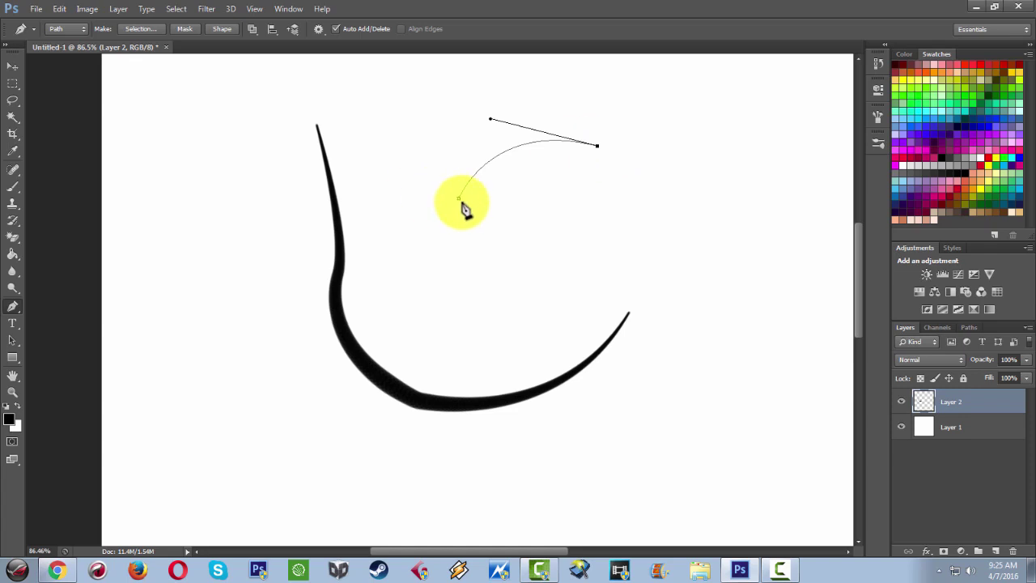
{"action": "left_click_drag", "start_coordinate": [458, 199], "coordinate": [427, 271]}
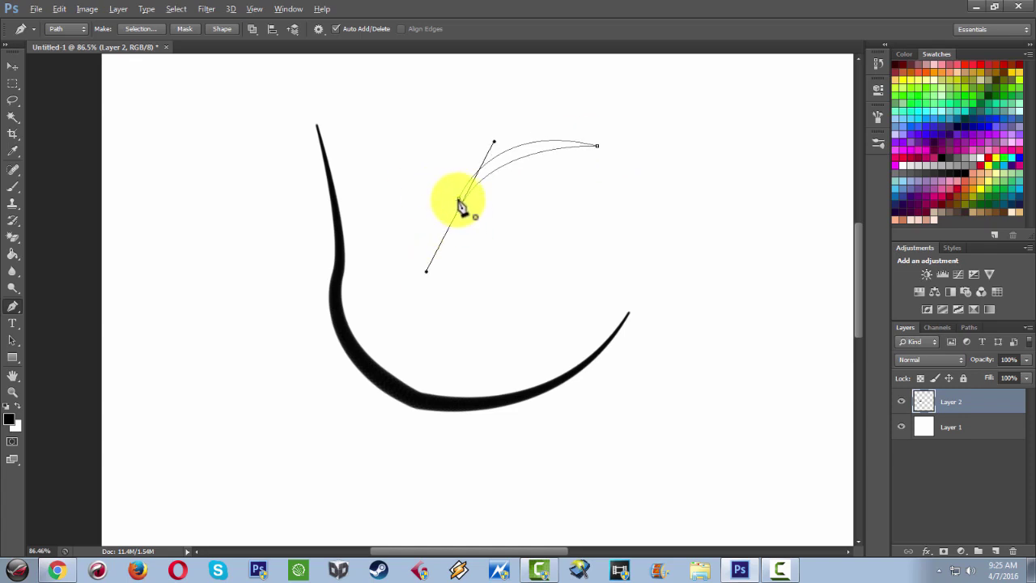
{"action": "left_click", "coordinate": [458, 200], "text": "alt"}
- Try to stroke the crescent path with the 35 px brush and undo the stroke
{"action": "right_click", "coordinate": [563, 202]}
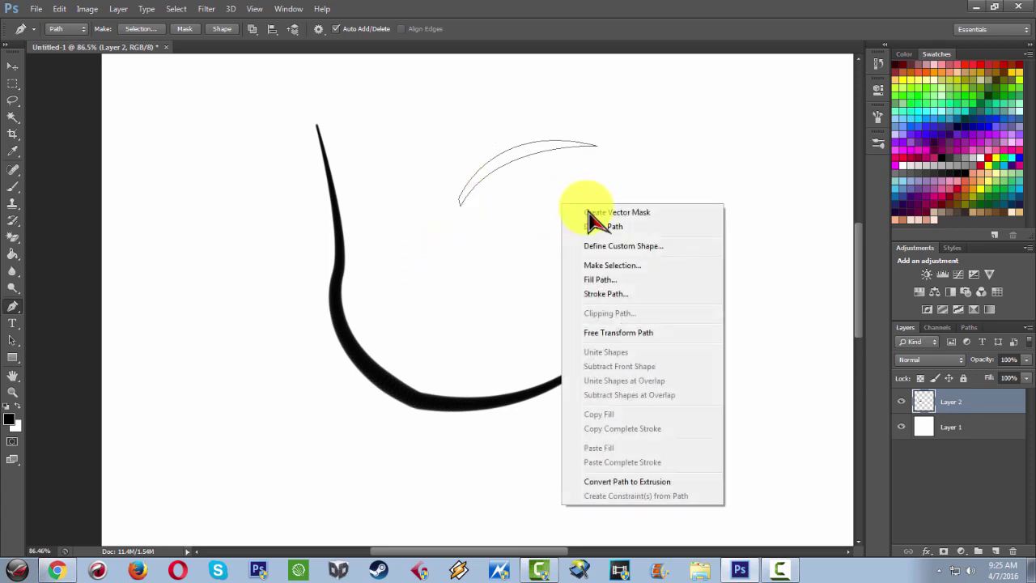
{"action": "left_click", "coordinate": [606, 294]}
{"action": "left_click", "coordinate": [607, 197]}
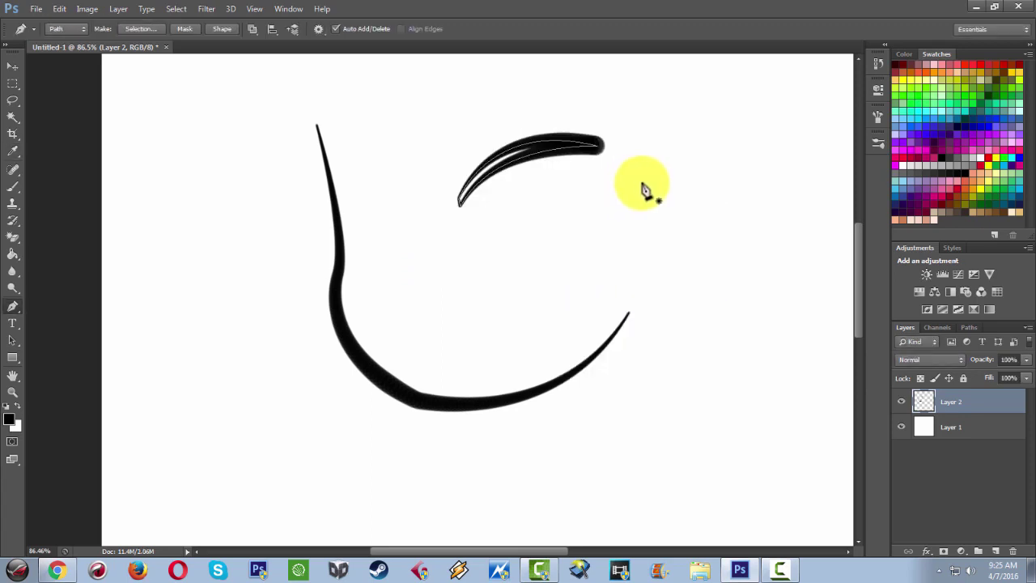
{"action": "key", "text": "ctrl+z"}
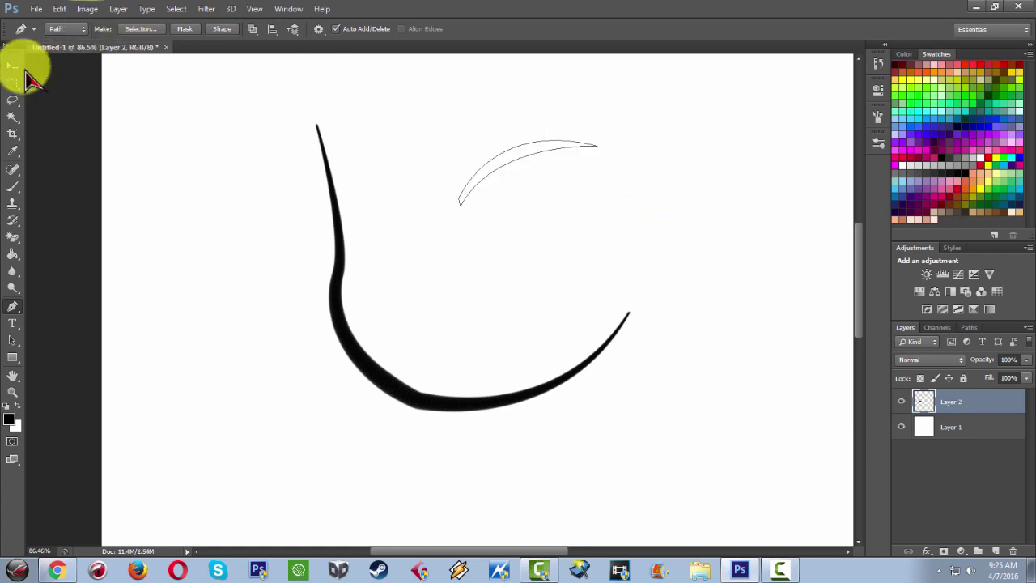
- Set the Brush tool's size to 11 px
{"action": "left_click", "coordinate": [13, 185]}
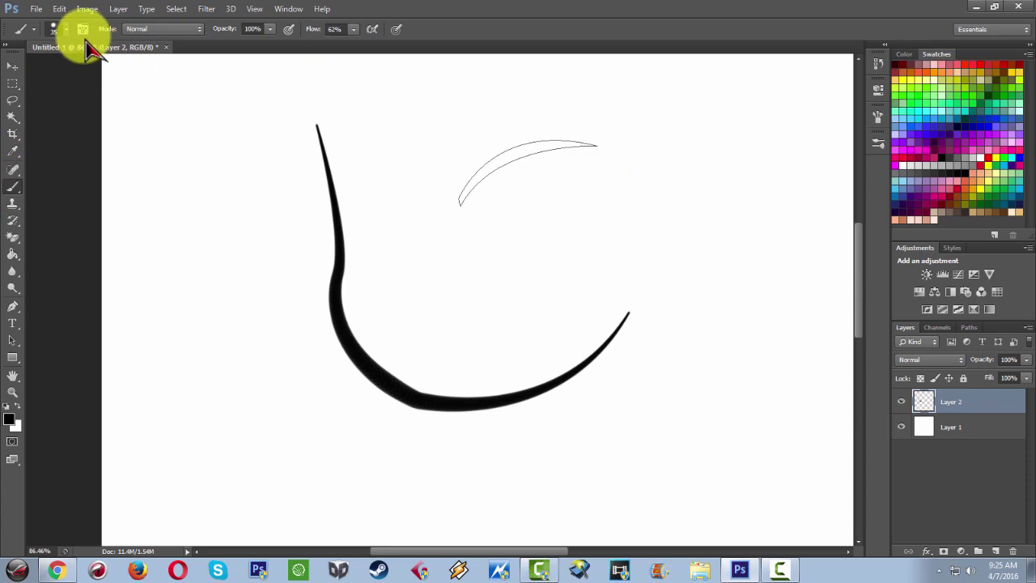
{"action": "left_click", "coordinate": [53, 30]}
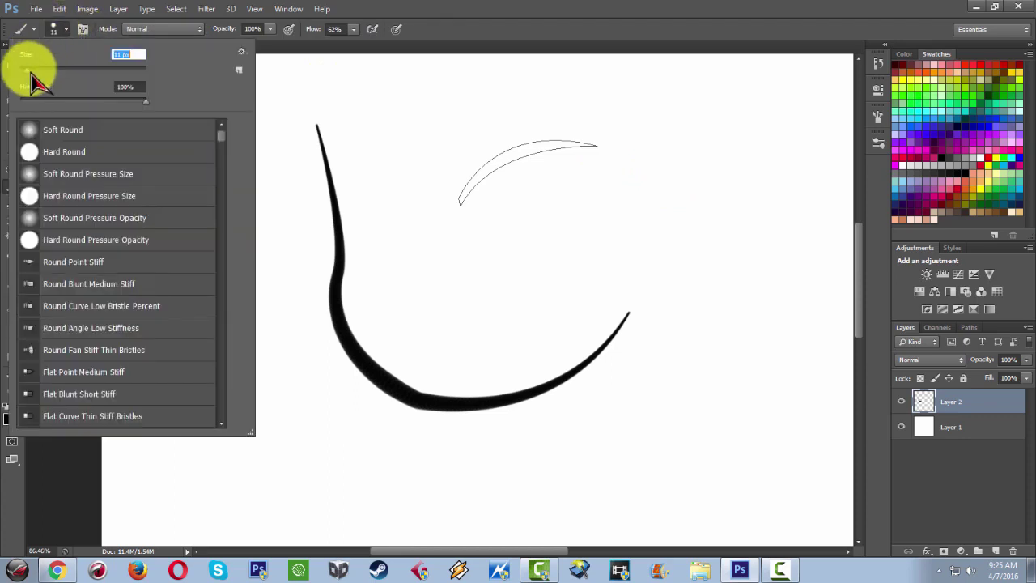
{"action": "left_click", "coordinate": [635, 5]}
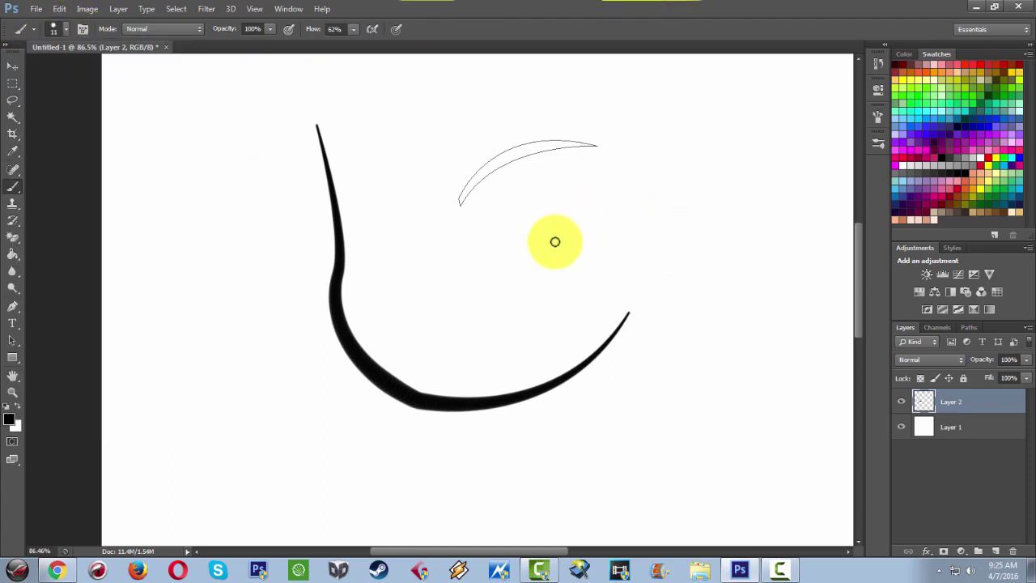
- Stroke the crescent path with the Brush and Simulate Pressure on, and delete the path
{"action": "left_click", "coordinate": [12, 306]}
{"action": "right_click", "coordinate": [596, 256]}
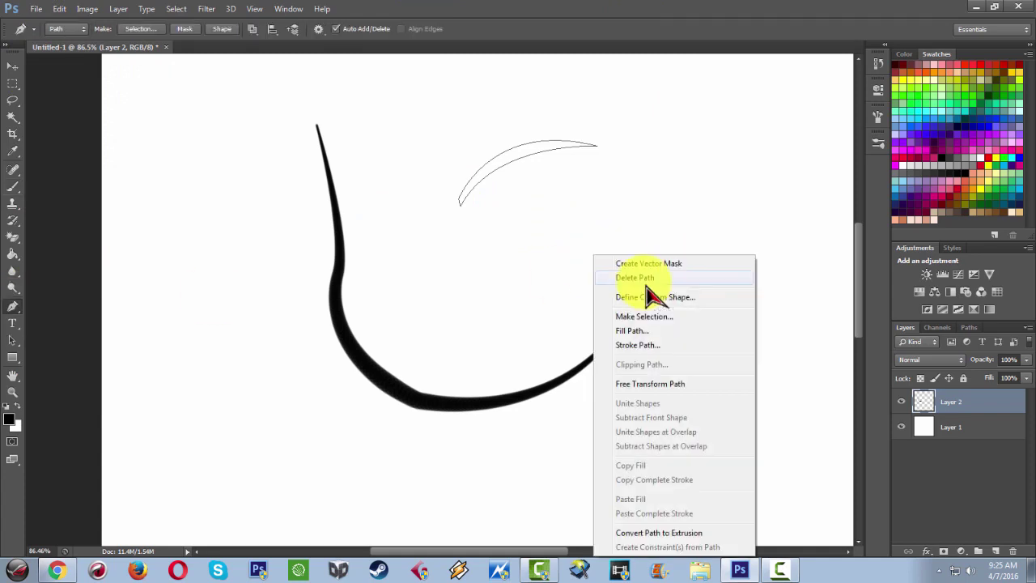
{"action": "left_click", "coordinate": [647, 345]}
{"action": "left_click", "coordinate": [619, 198]}
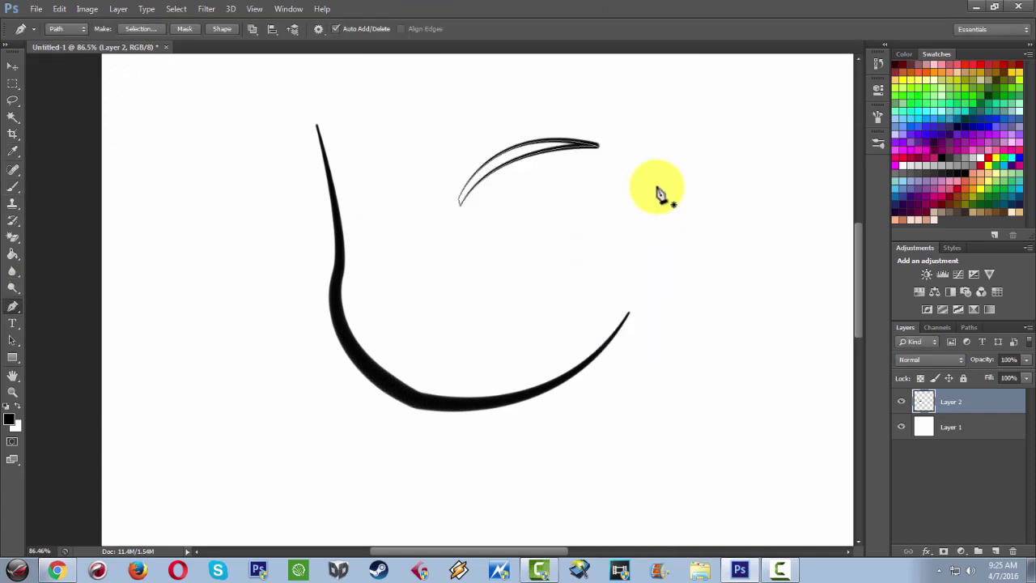
{"action": "right_click", "coordinate": [573, 198]}
{"action": "left_click", "coordinate": [623, 221]}
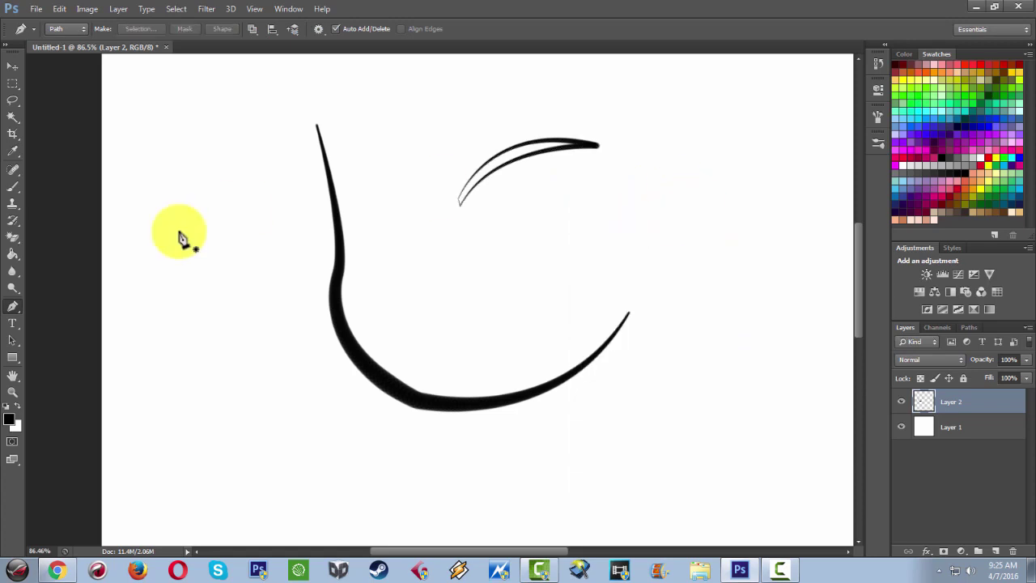
- Set the Brush tool's size to 35 px
{"action": "left_click", "coordinate": [12, 187]}
{"action": "left_click", "coordinate": [65, 28]}
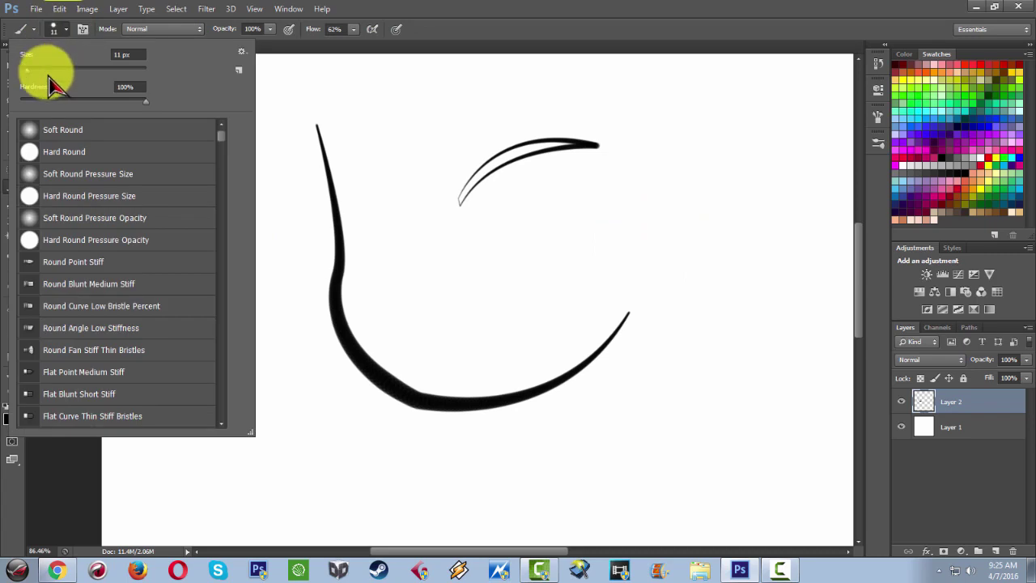
{"action": "type", "text": "35"}
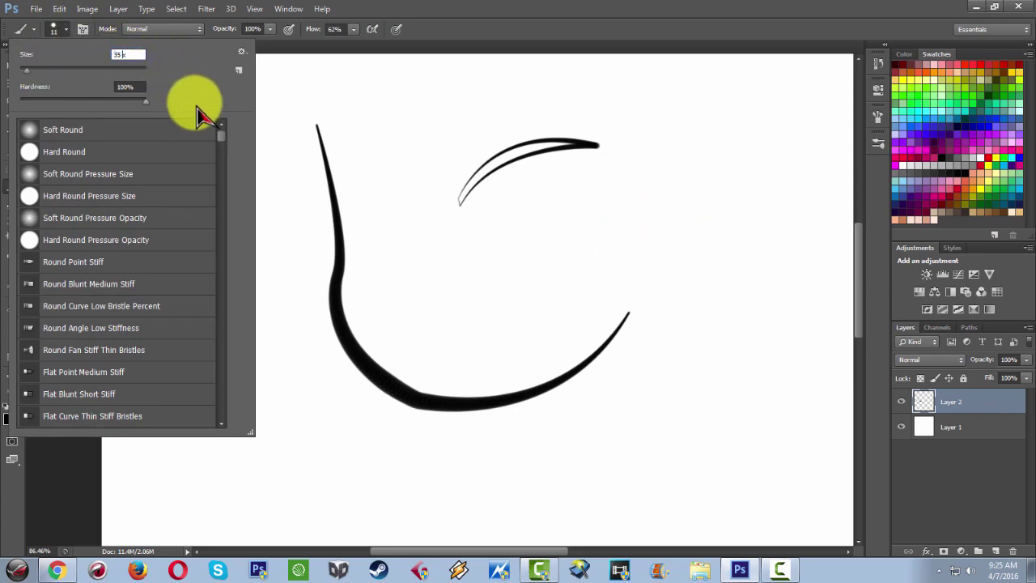
{"action": "key", "text": "Return"}
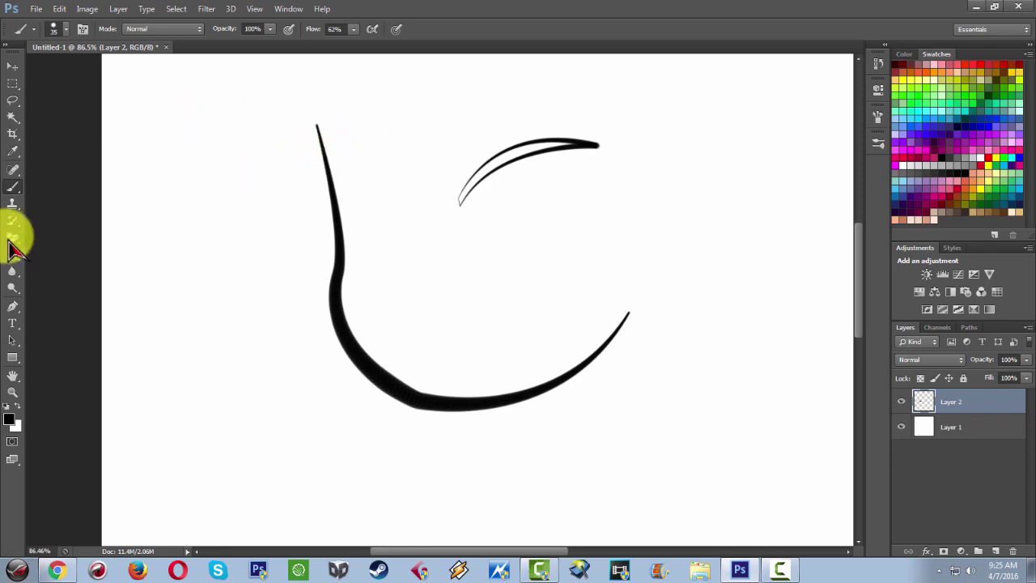
- Draw an open arched path with two anchor points just below the crescent, using the Pen tool
{"action": "left_click", "coordinate": [12, 306]}
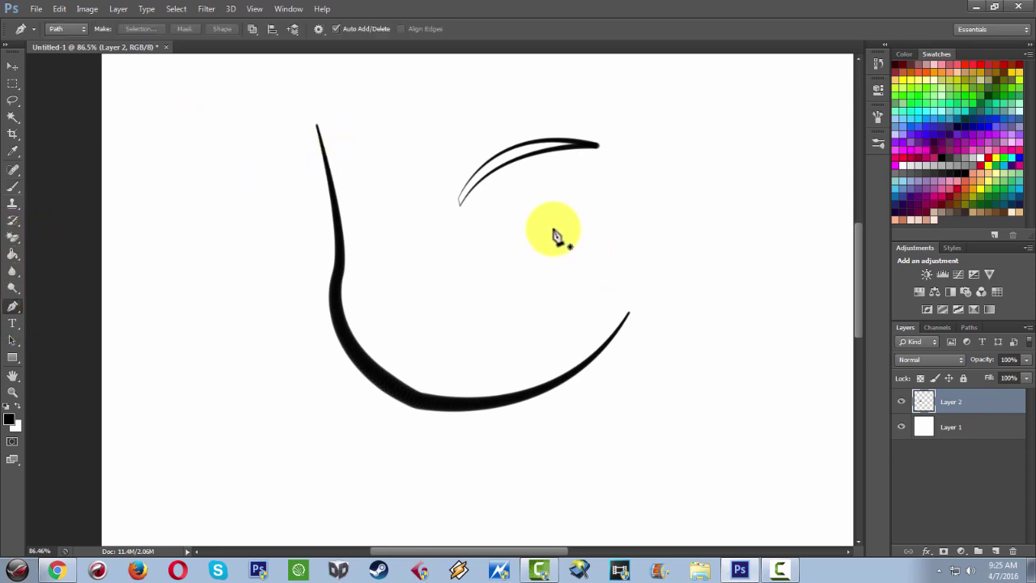
{"action": "scroll", "coordinate": [461, 211], "scroll_direction": "up", "scroll_amount": 2}
{"action": "left_click", "coordinate": [457, 208]}
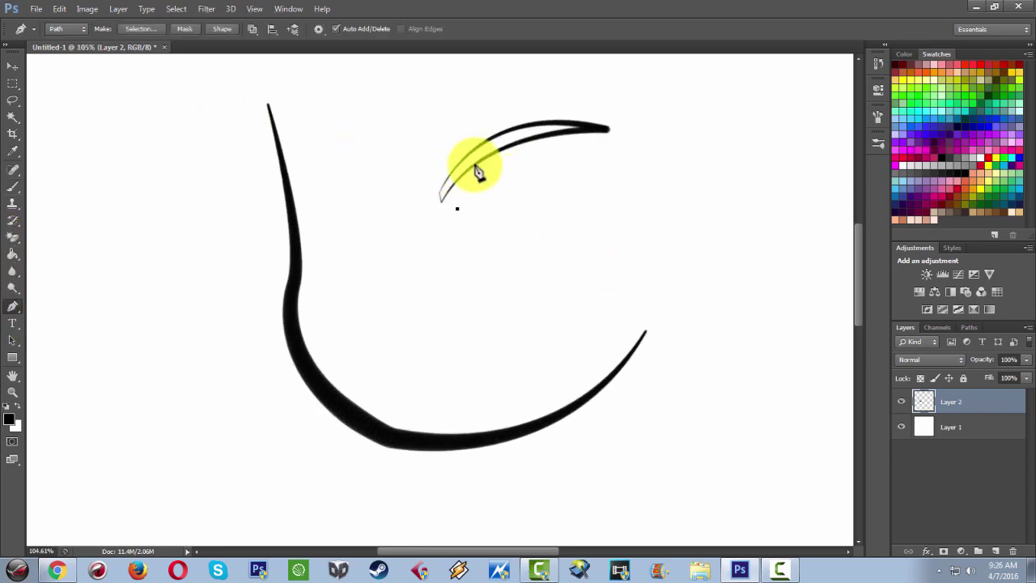
{"action": "left_click_drag", "start_coordinate": [588, 185], "coordinate": [602, 214]}
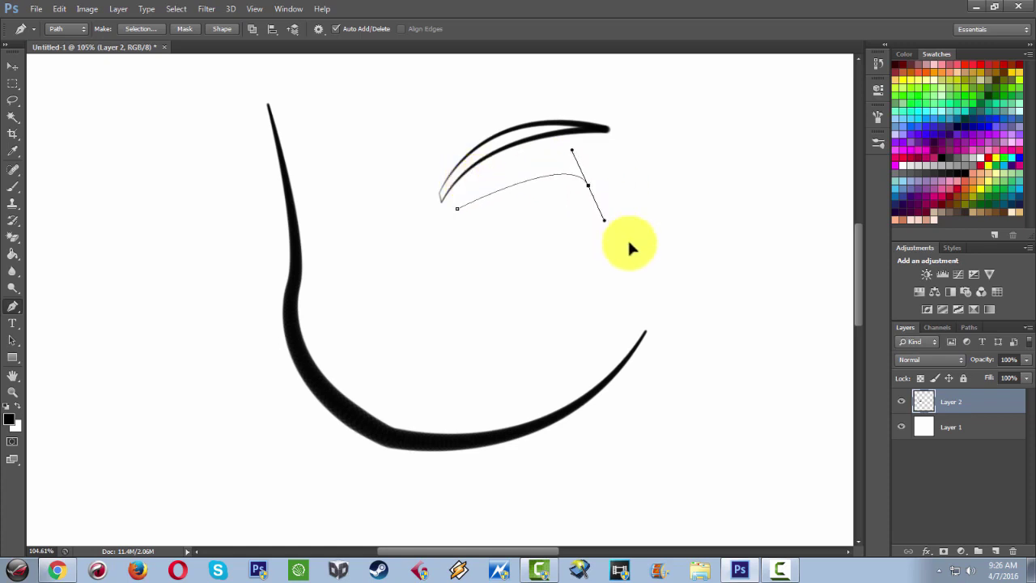
{"action": "left_click_drag", "start_coordinate": [679, 269], "coordinate": [678, 265]}
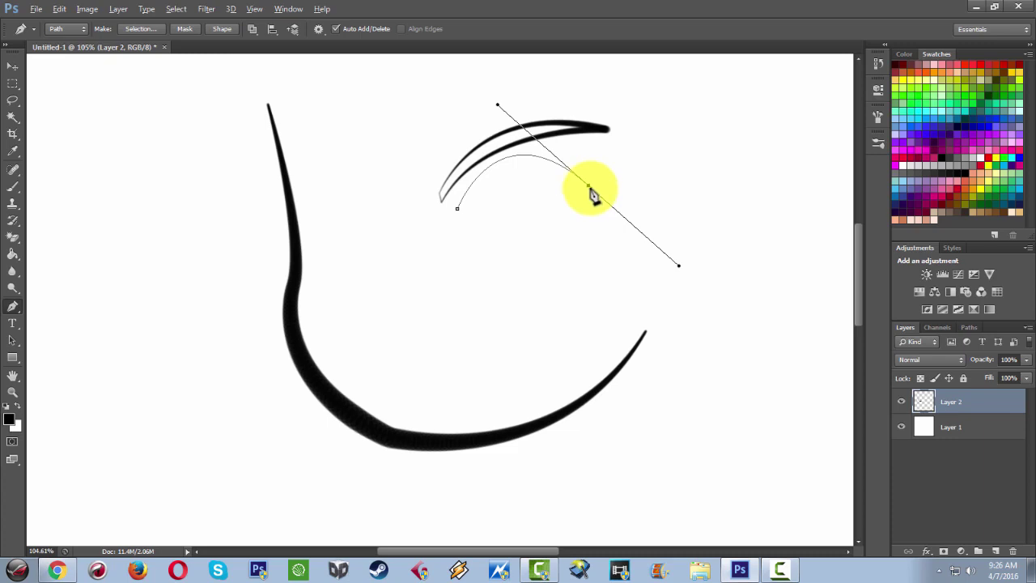
- Stroke the arched path with the Brush and Simulate Pressure on, and delete the path
{"action": "right_click", "coordinate": [638, 228]}
{"action": "left_click", "coordinate": [688, 316]}
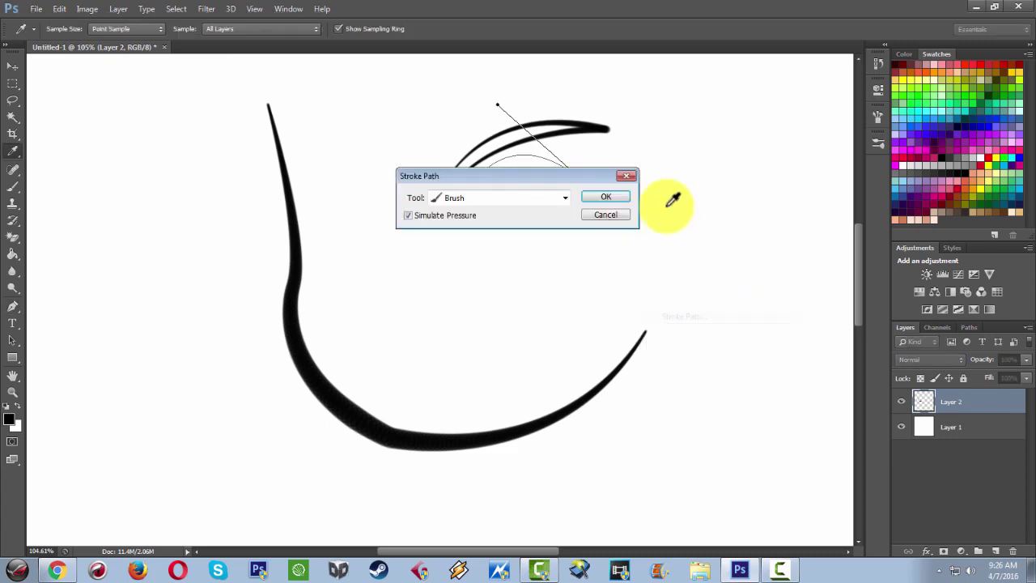
{"action": "left_click", "coordinate": [607, 198]}
{"action": "right_click", "coordinate": [700, 162]}
{"action": "left_click", "coordinate": [703, 180]}
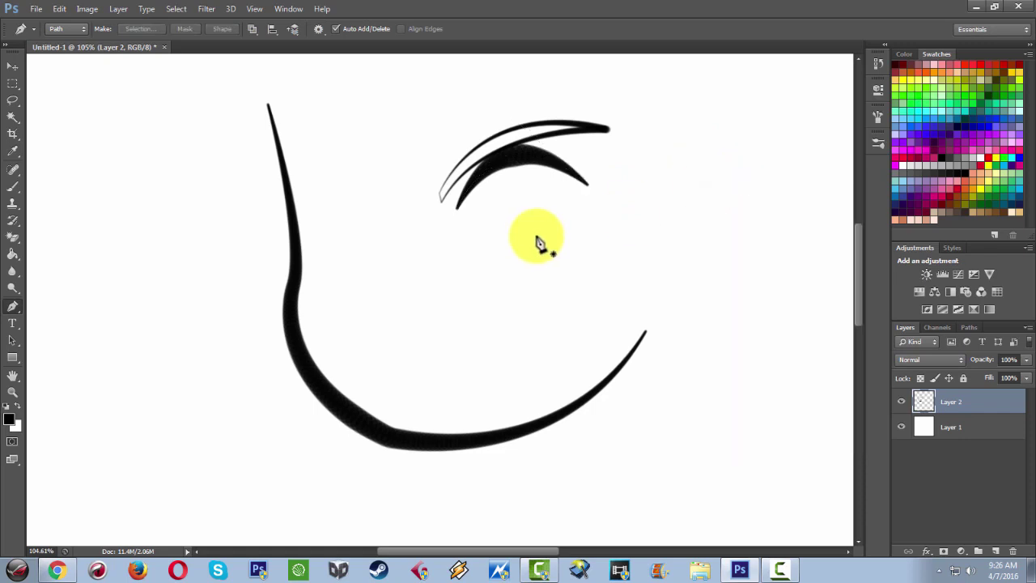
- Set the Brush tool's size to 7 px
{"action": "right_click", "coordinate": [602, 241]}
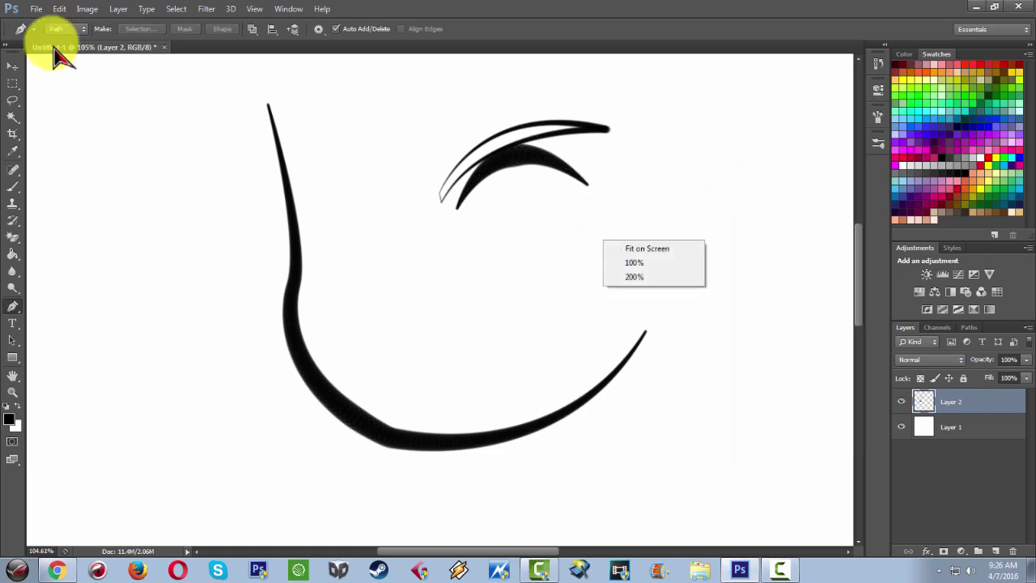
{"action": "left_click", "coordinate": [24, 198]}
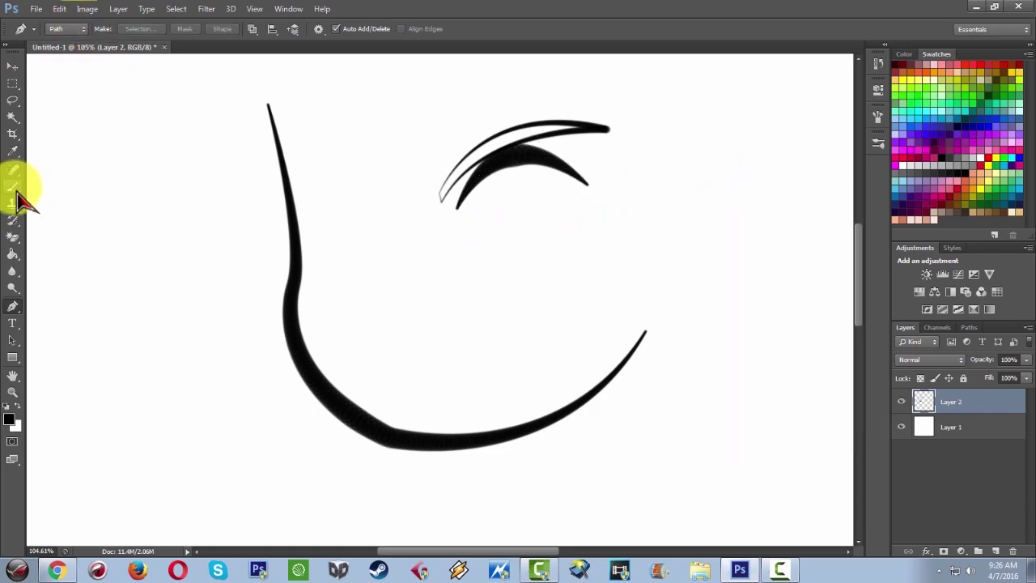
{"action": "left_click", "coordinate": [11, 185]}
{"action": "left_click", "coordinate": [55, 29]}
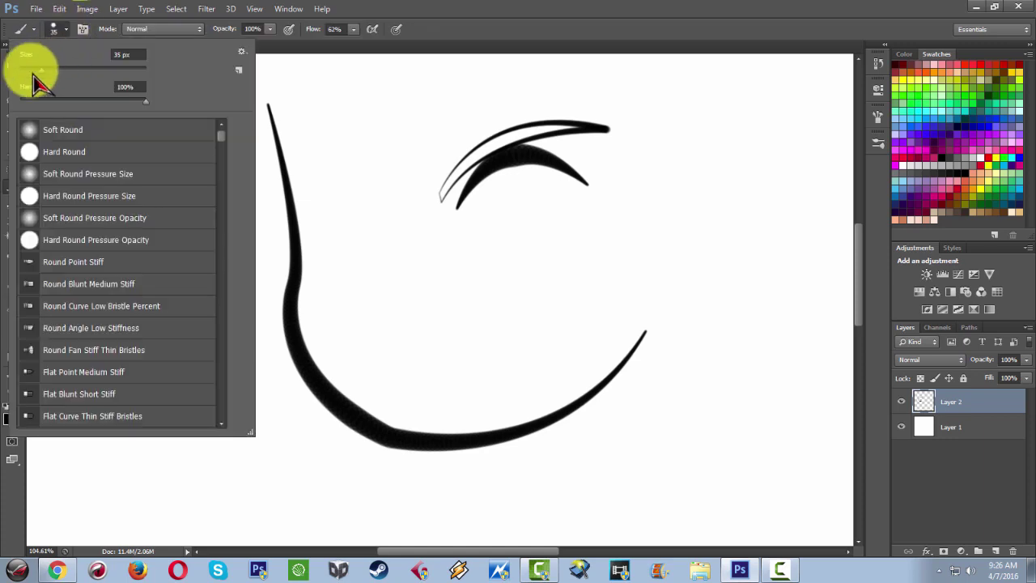
{"action": "left_click_drag", "start_coordinate": [35, 79], "coordinate": [29, 77]}
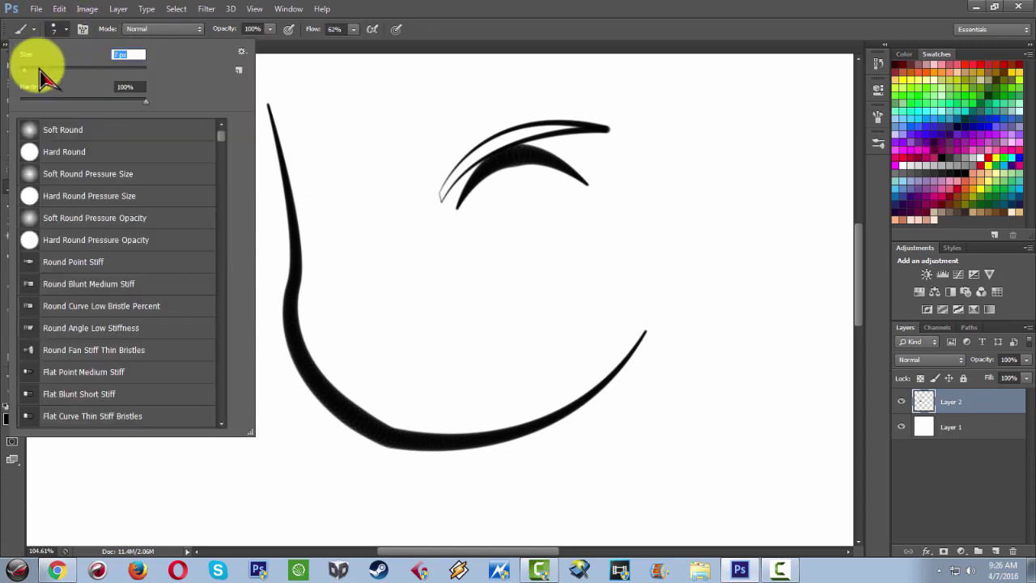
{"action": "left_click", "coordinate": [659, 6]}
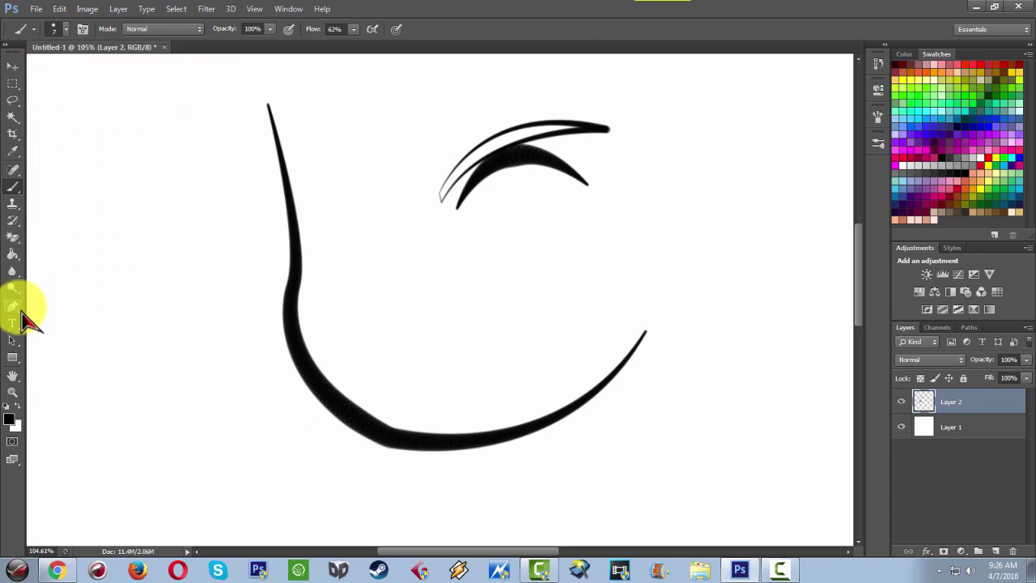
- Draw a two-anchor curved path with the Pen tool, from the outer end of the thick eyelid down and inward
{"action": "left_click", "coordinate": [17, 308]}
{"action": "left_click", "coordinate": [579, 178]}
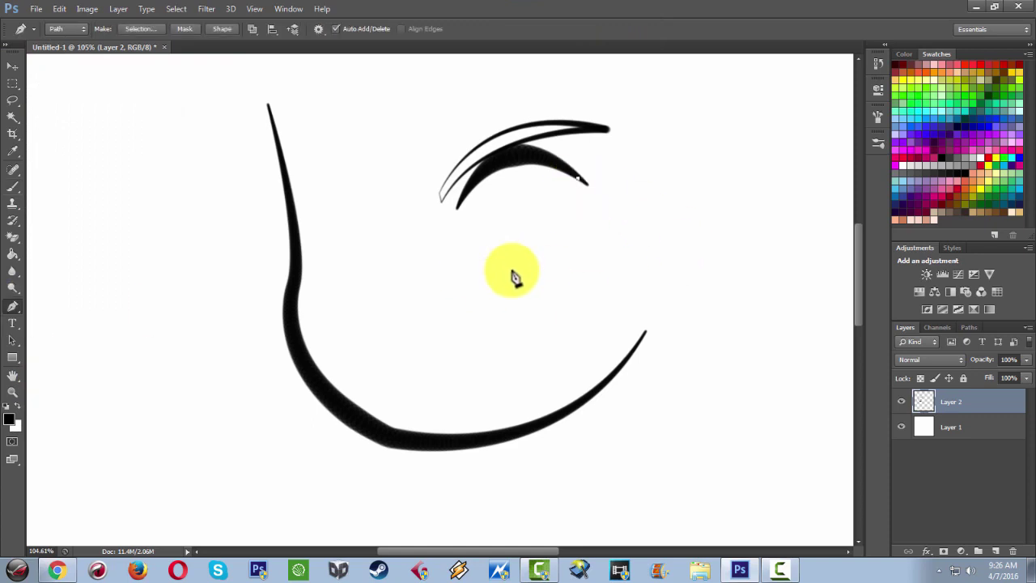
{"action": "left_click_drag", "start_coordinate": [500, 258], "coordinate": [498, 258]}
{"action": "left_click", "coordinate": [544, 252]}
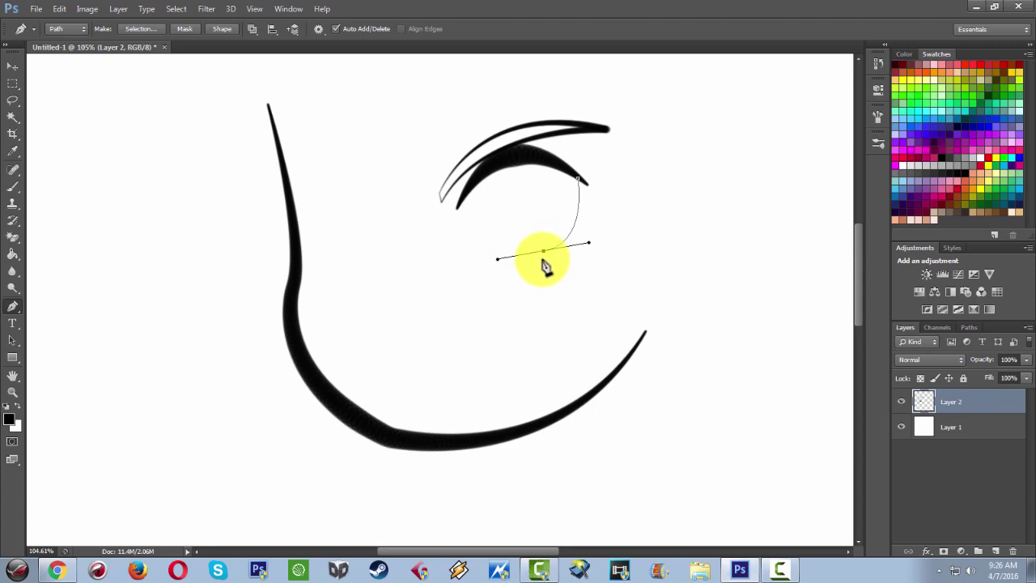
- Stroke the outer eye curve with the Brush and Simulate Pressure on, and delete the path
{"action": "right_click", "coordinate": [695, 219]}
{"action": "left_click", "coordinate": [738, 308]}
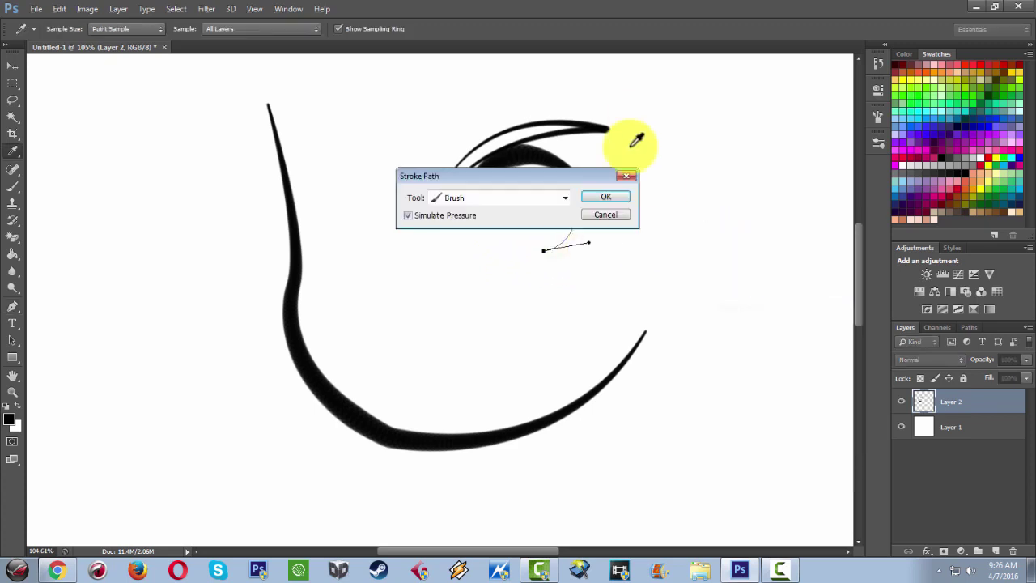
{"action": "left_click", "coordinate": [604, 198]}
{"action": "right_click", "coordinate": [660, 186]}
{"action": "left_click", "coordinate": [694, 208]}
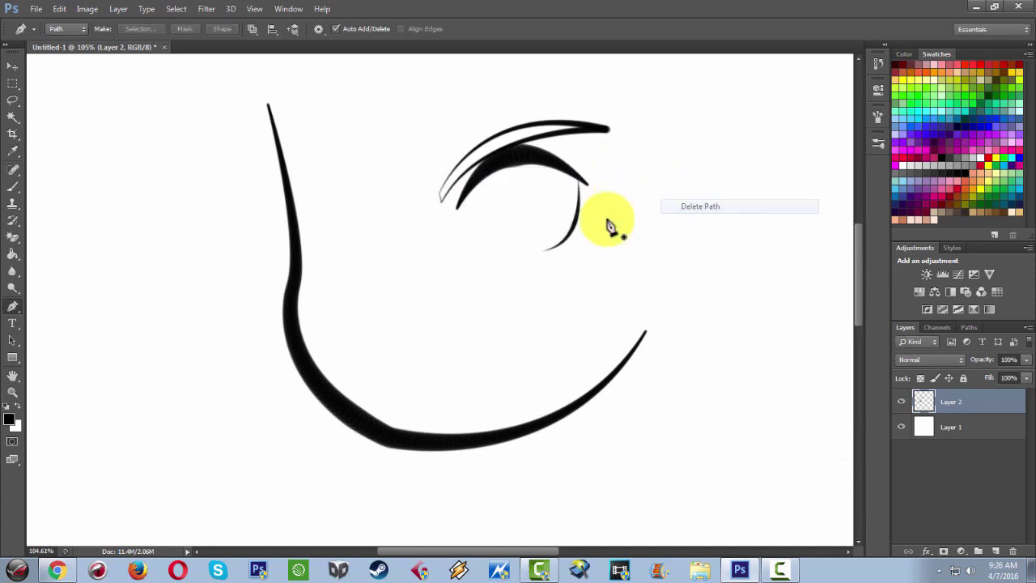
{"action": "right_click", "coordinate": [608, 236]}
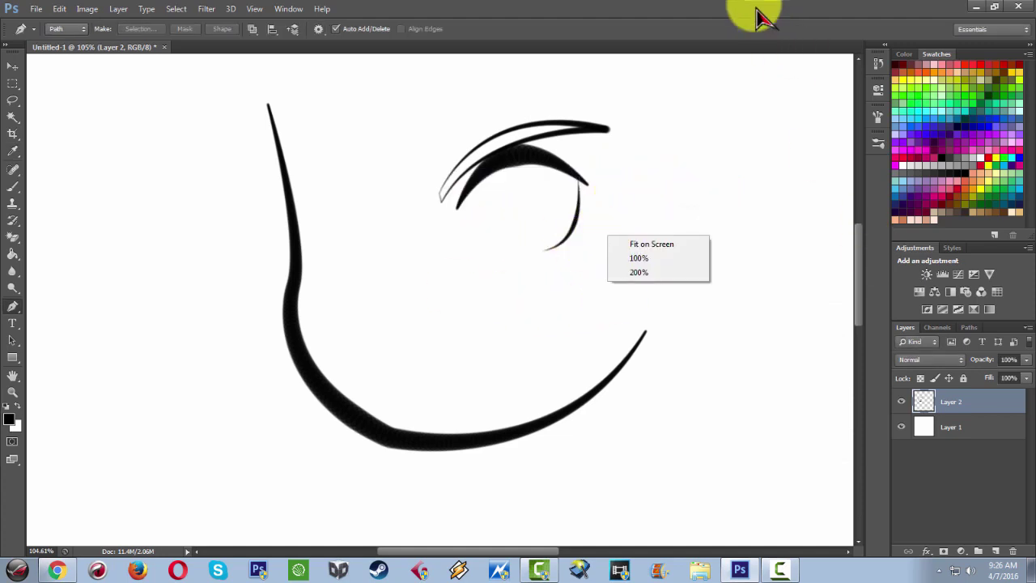
{"action": "left_click", "coordinate": [527, 284]}
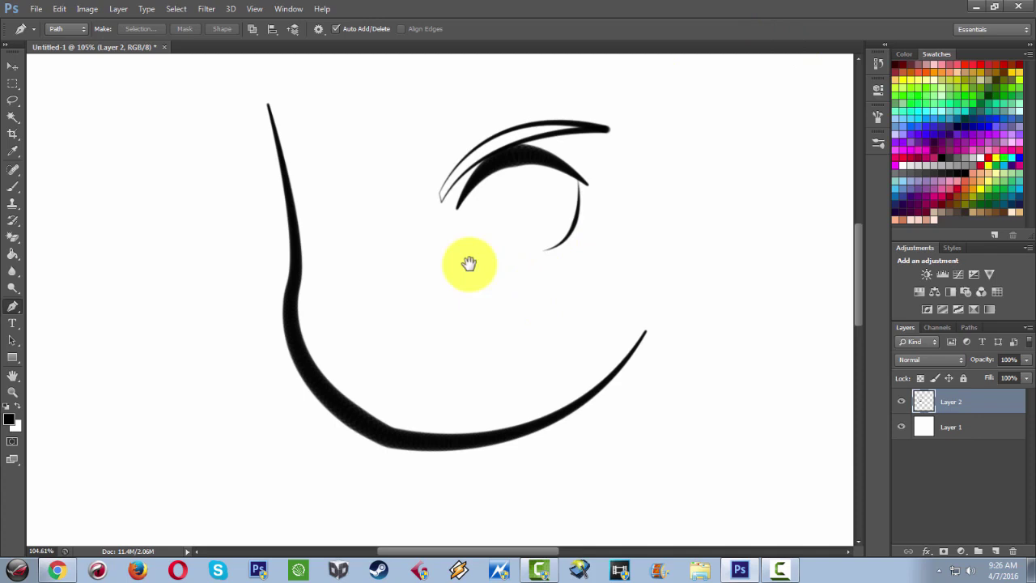
- Draw a matching curved path from the inner end of the thick eyelid down toward the bottom of the eye
{"action": "right_click", "coordinate": [537, 260]}
{"action": "left_click", "coordinate": [478, 210]}
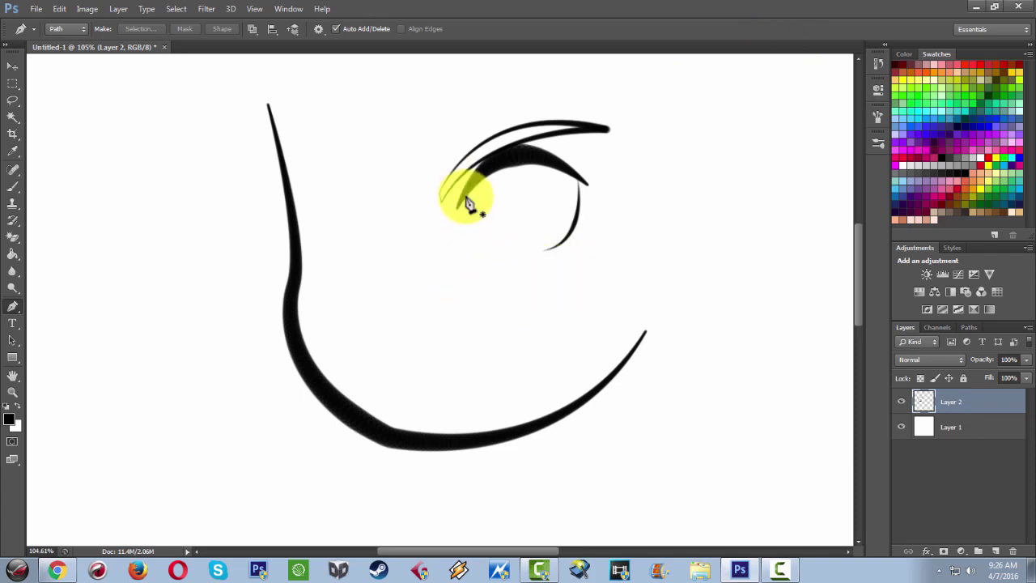
{"action": "left_click", "coordinate": [466, 197]}
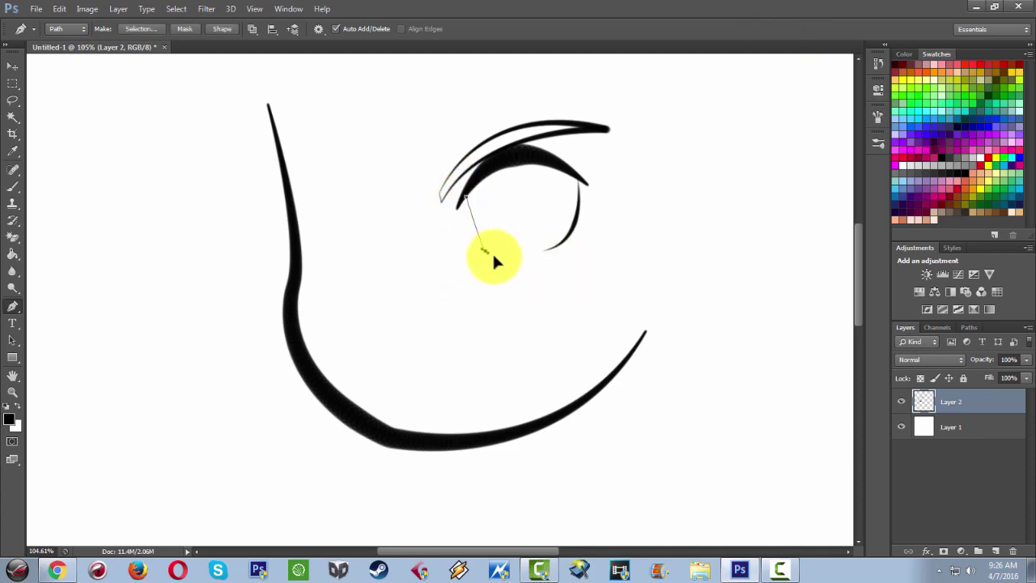
- Stroke the inner eye curve with the Brush and Simulate Pressure on, and delete the path
{"action": "right_click", "coordinate": [657, 259]}
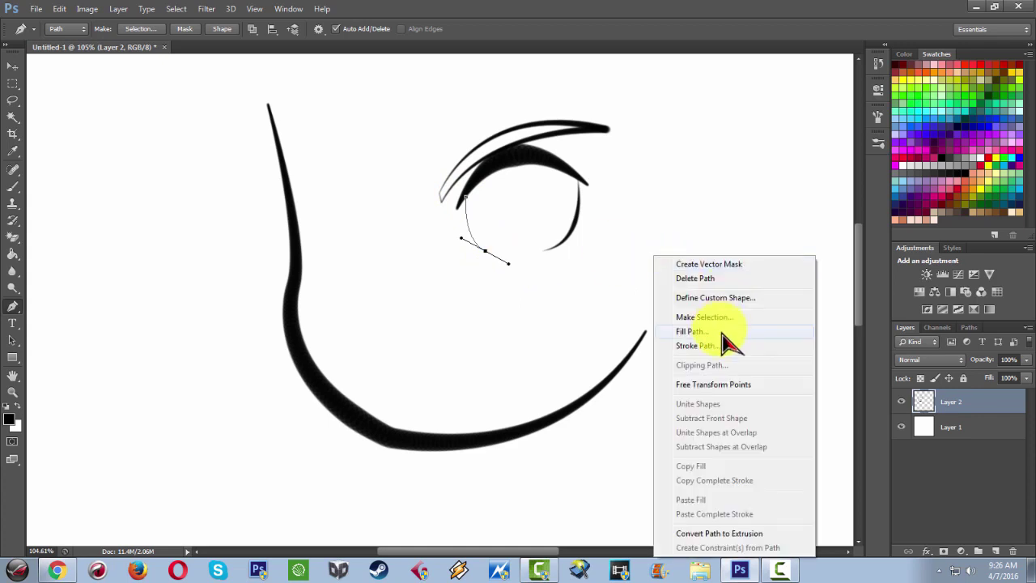
{"action": "left_click", "coordinate": [696, 346]}
{"action": "left_click", "coordinate": [606, 195]}
{"action": "right_click", "coordinate": [717, 204]}
{"action": "left_click", "coordinate": [749, 223]}
{"action": "mouse_move", "coordinate": [405, 365]}
{"action": "left_mouse_down"}
{"action": "mouse_move", "coordinate": [480, 369]}
{"action": "mouse_move", "coordinate": [463, 363]}
{"action": "left_mouse_up"}
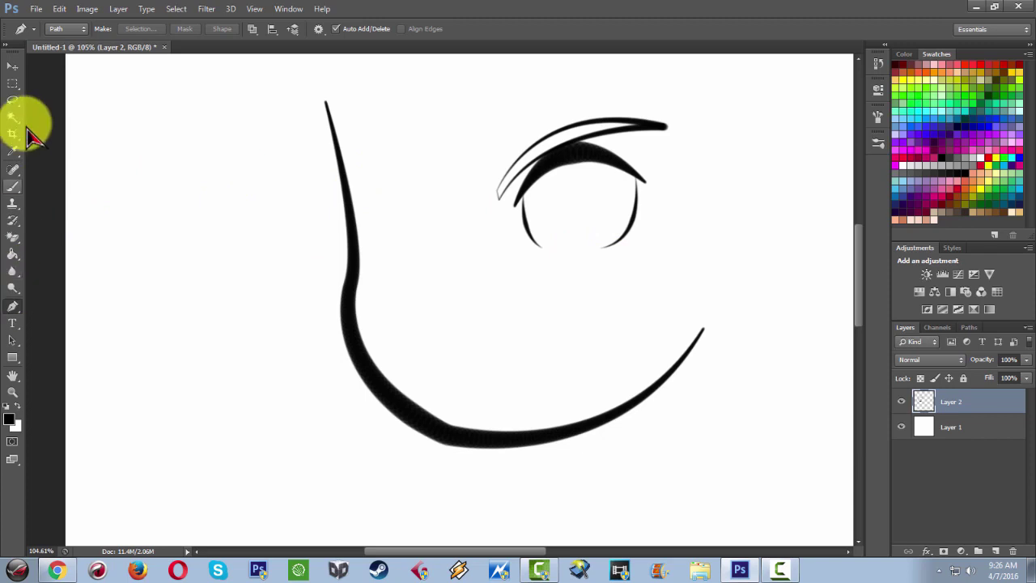
- Switch to the Elliptical Marquee tool and add a new layer with the default settings above Layer 2
{"action": "left_click", "coordinate": [13, 84]}
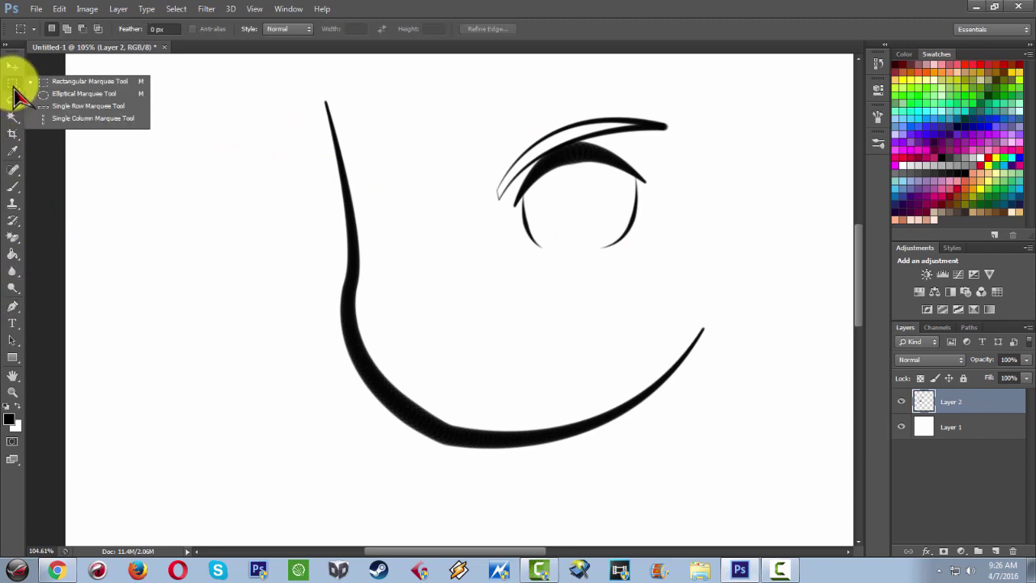
{"action": "left_click", "coordinate": [76, 95]}
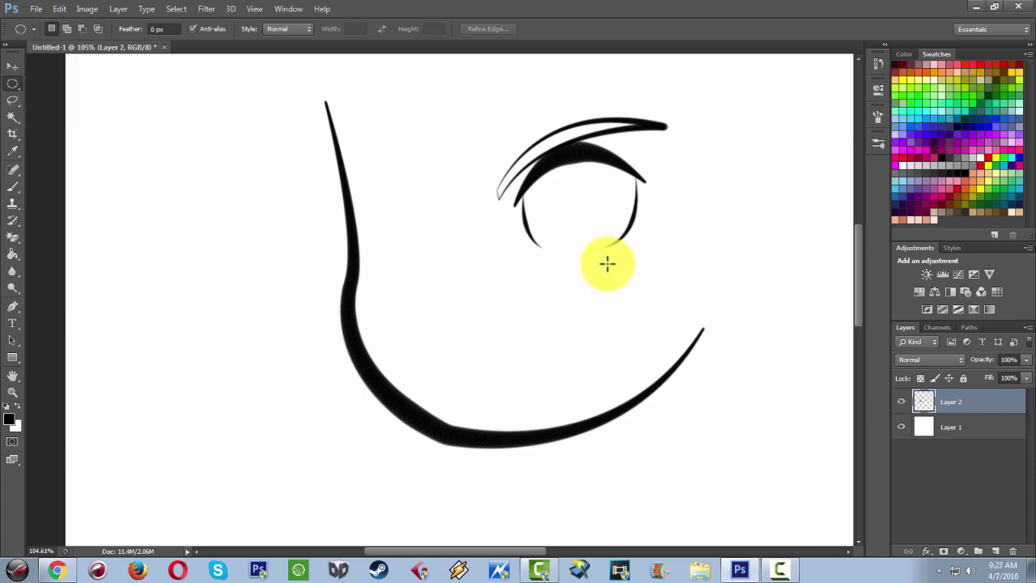
{"action": "key", "text": "ctrl+shift+n"}
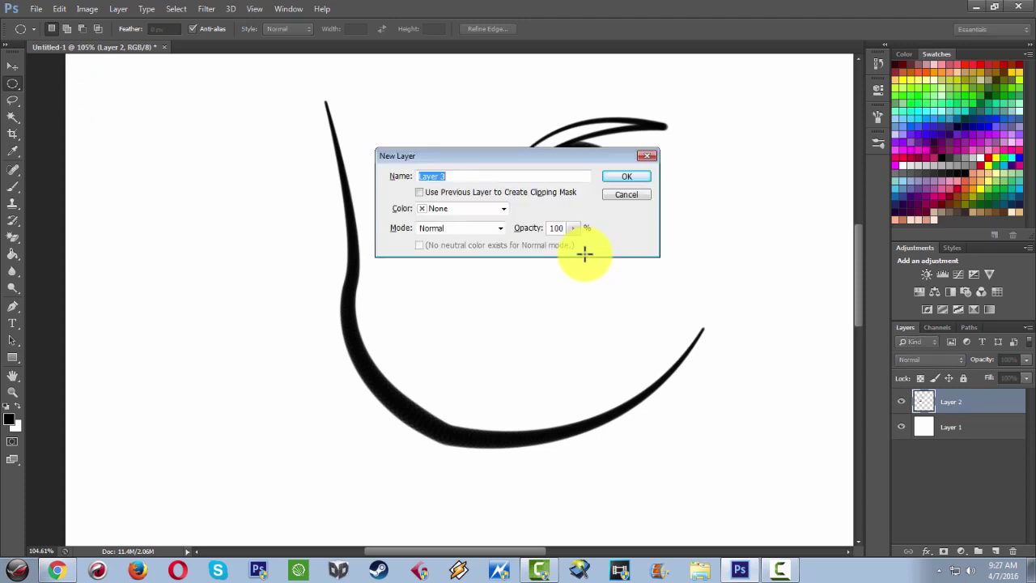
{"action": "key", "text": "Return"}
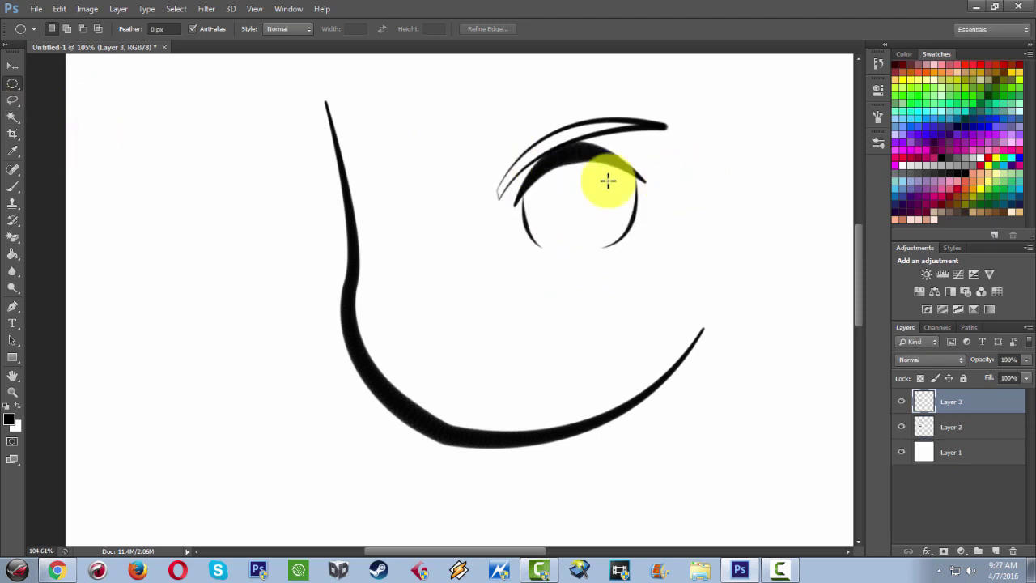
- Set the Brush tool's size to 12 px
{"action": "left_click", "coordinate": [12, 170]}
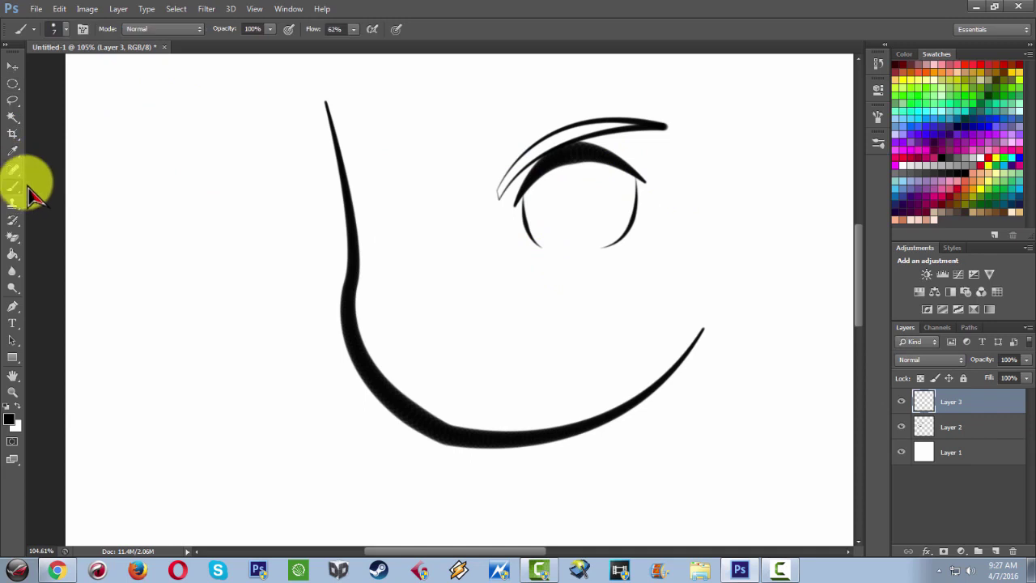
{"action": "left_click", "coordinate": [52, 29]}
{"action": "left_click", "coordinate": [127, 53]}
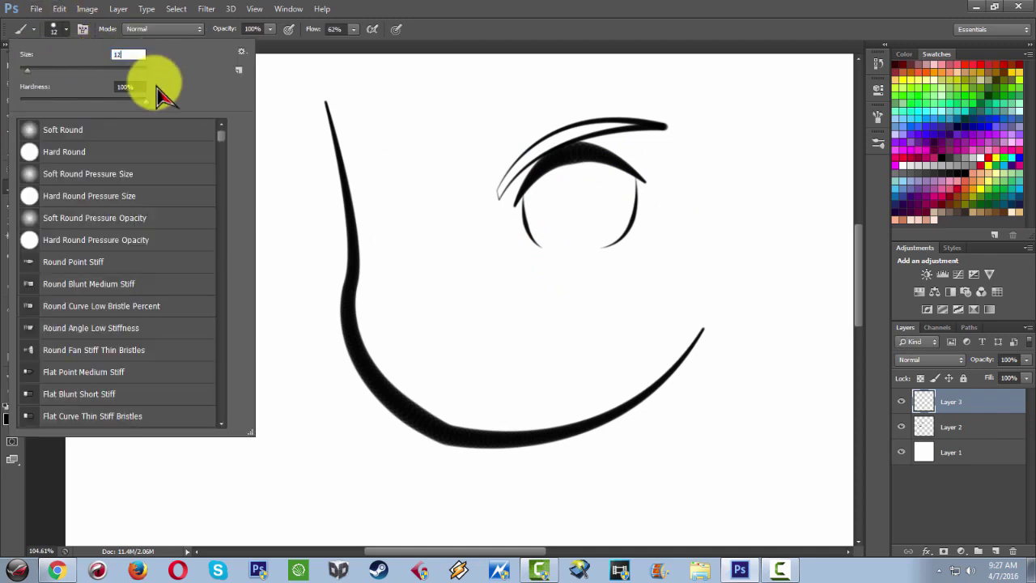
{"action": "type", "text": "1"}
{"action": "key", "text": "Return"}
{"action": "left_click", "coordinate": [16, 308]}
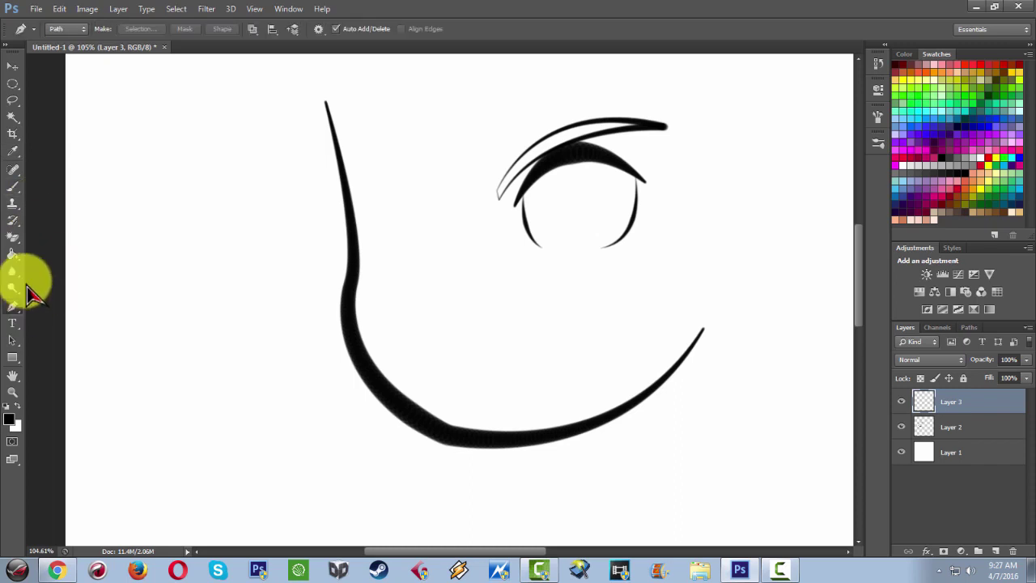
- Try a circular Elliptical Marquee selection inside the eye and reposition it with the Move tool
{"action": "left_click", "coordinate": [12, 84]}
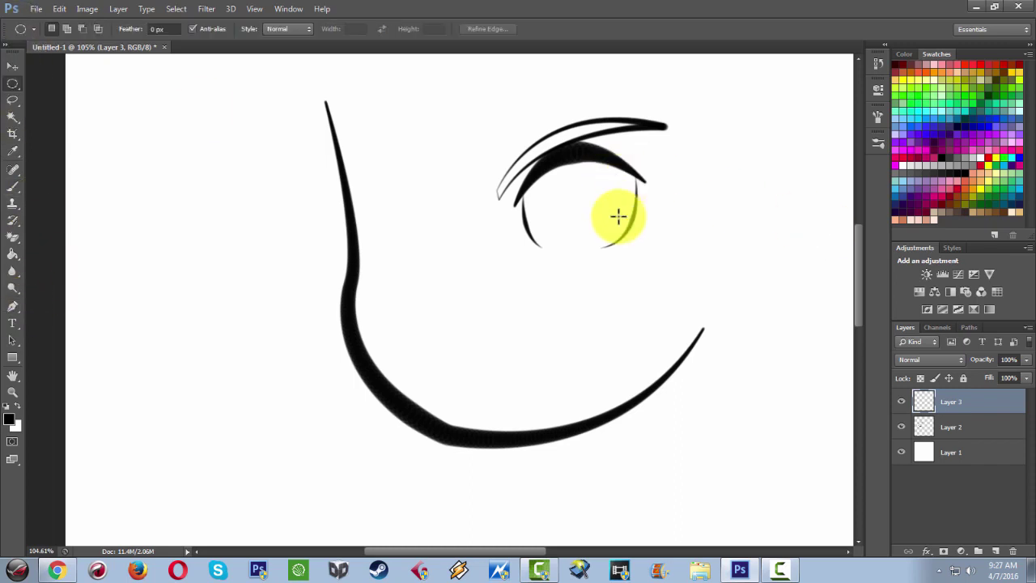
{"action": "left_click_drag", "start_coordinate": [612, 162], "coordinate": [545, 264]}
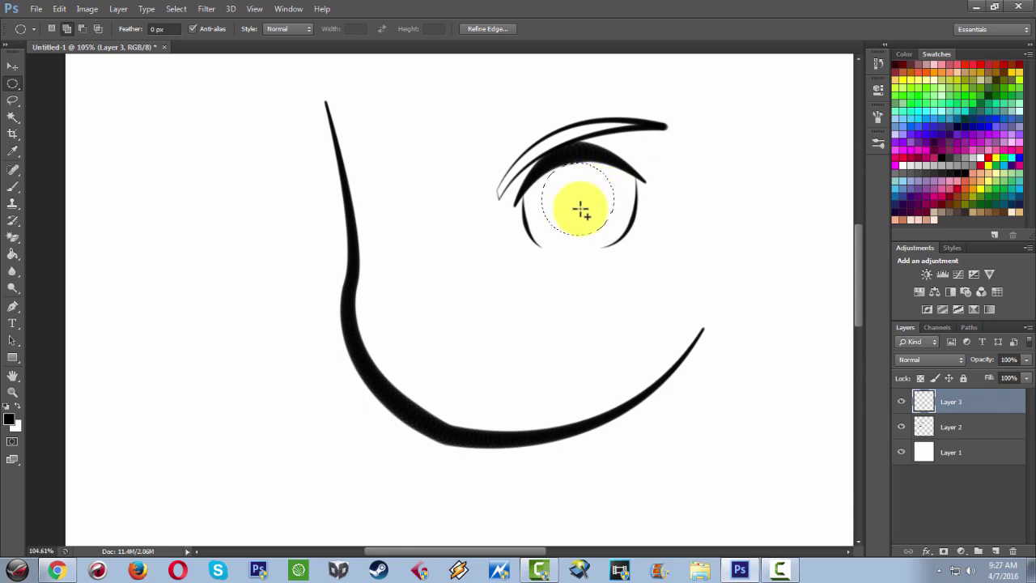
{"action": "left_click", "coordinate": [12, 65]}
{"action": "left_click", "coordinate": [578, 215]}
{"action": "left_click", "coordinate": [517, 220]}
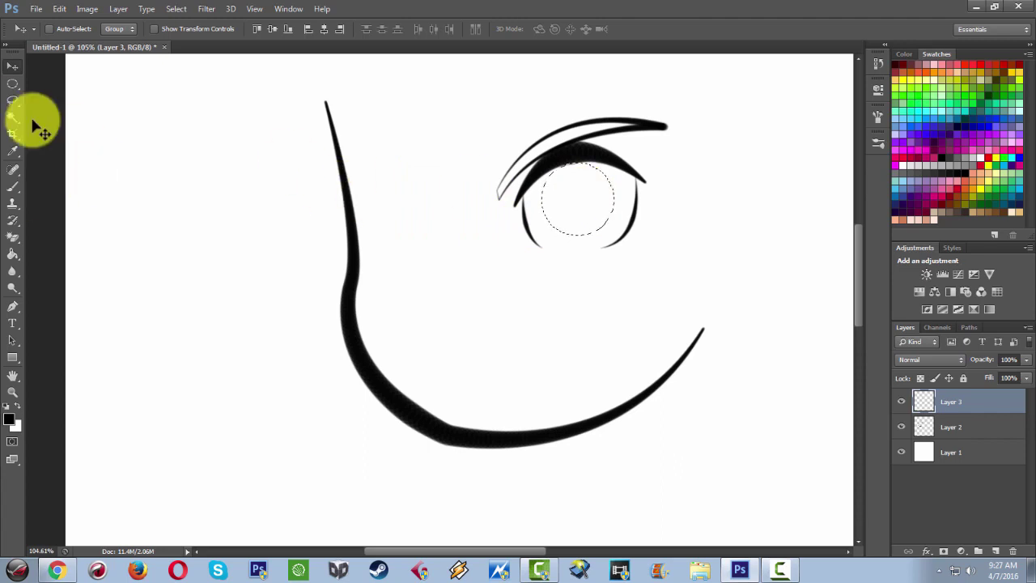
- Make an upright oval selection for the iris with the Elliptical Marquee tool and position it overlapping the thick eyelid
{"action": "left_click", "coordinate": [12, 83]}
{"action": "left_click_drag", "start_coordinate": [585, 190], "coordinate": [543, 233]}
{"action": "left_click", "coordinate": [636, 215]}
{"action": "left_click_drag", "start_coordinate": [597, 213], "coordinate": [597, 203]}
- Try a 12 px black stroke centered on the oval iris selection, and undo it
{"action": "right_click", "coordinate": [604, 205]}
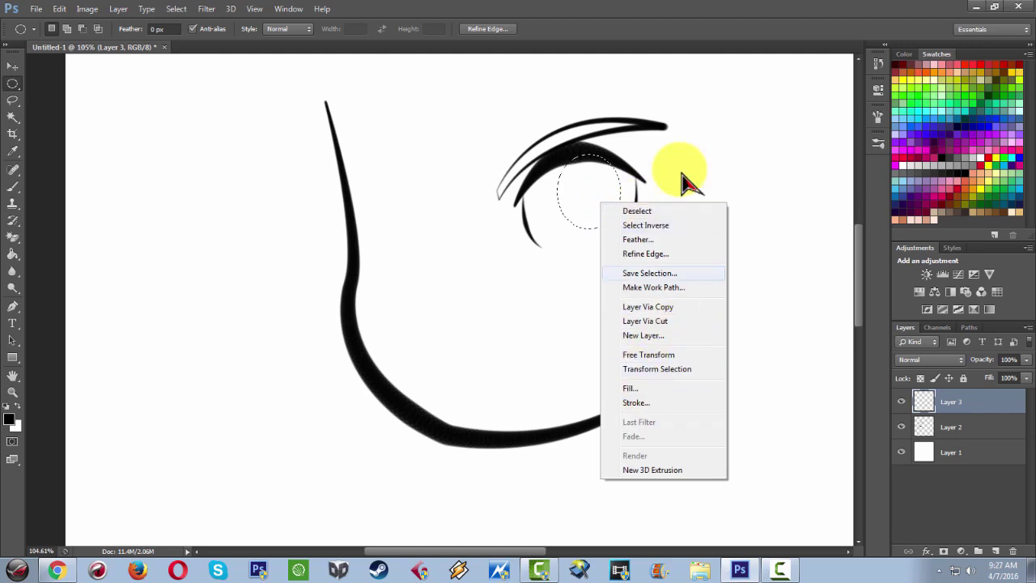
{"action": "left_click", "coordinate": [647, 403]}
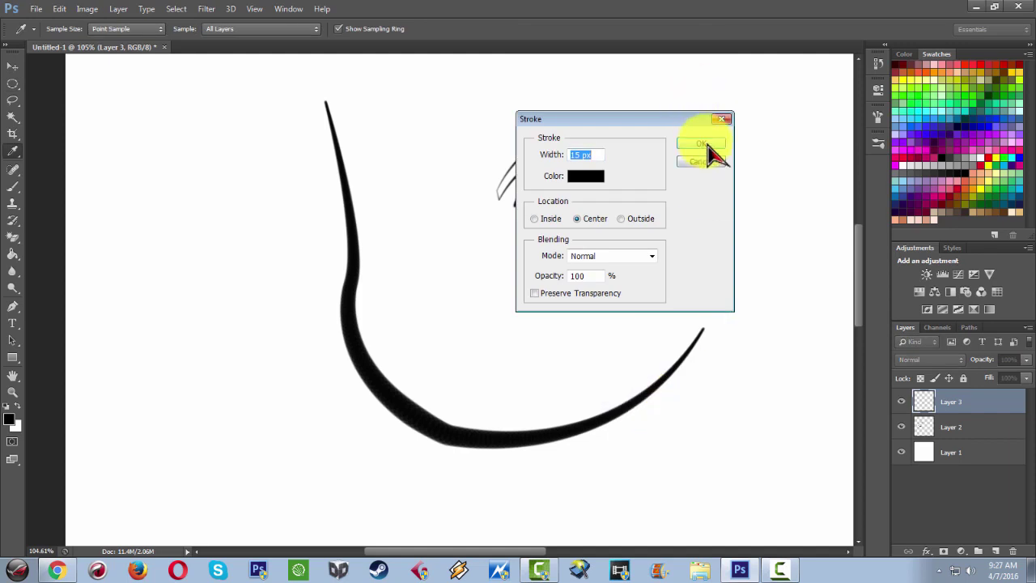
{"action": "type", "text": "12"}
{"action": "left_click", "coordinate": [701, 145]}
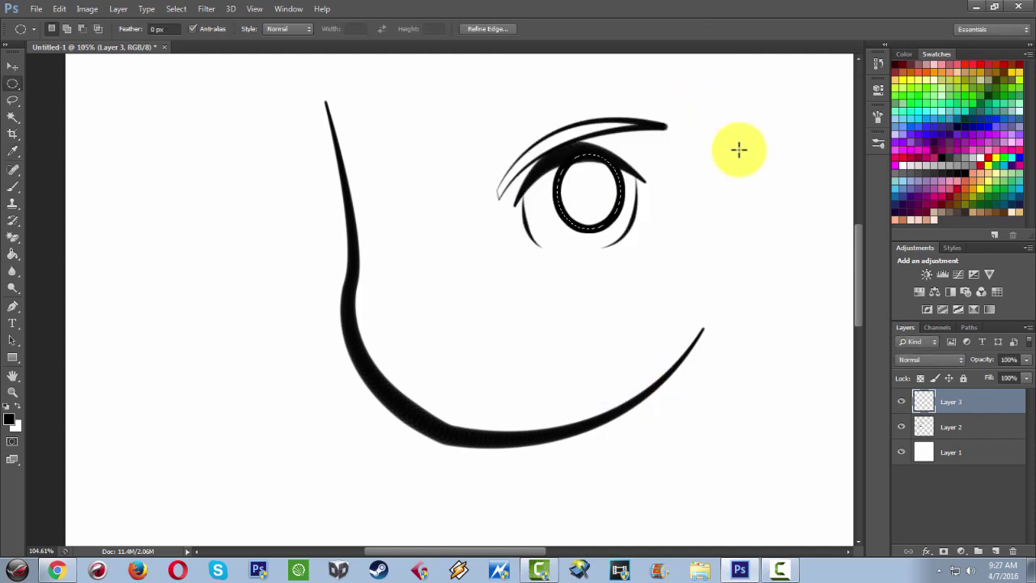
{"action": "key", "text": "ctrl+z"}
- Stroke the oval iris selection with a 4 px black line located at Center, and deselect it
{"action": "right_click", "coordinate": [707, 165]}
{"action": "left_click", "coordinate": [763, 363]}
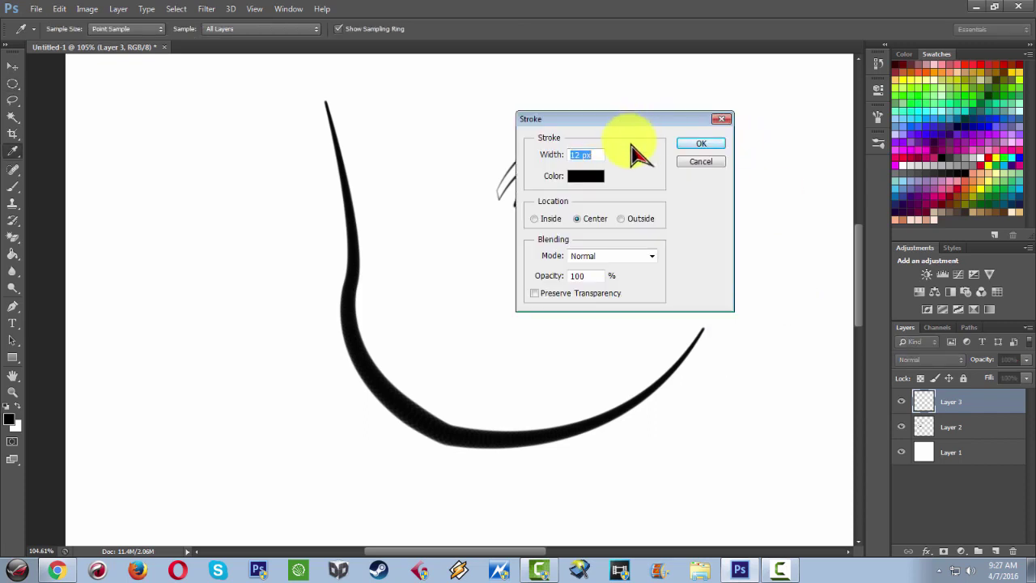
{"action": "type", "text": "4"}
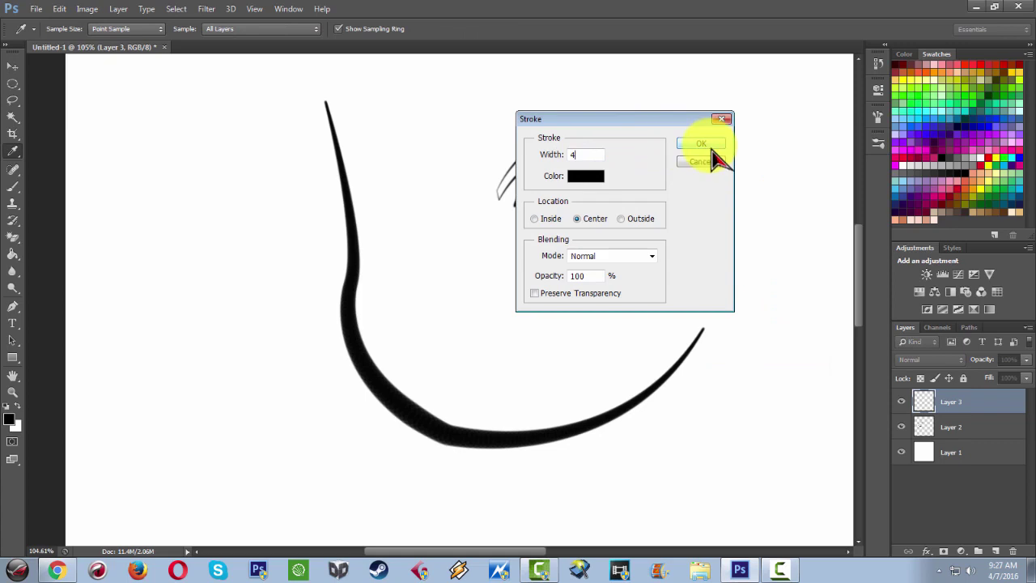
{"action": "left_click", "coordinate": [703, 144]}
{"action": "right_click", "coordinate": [698, 161]}
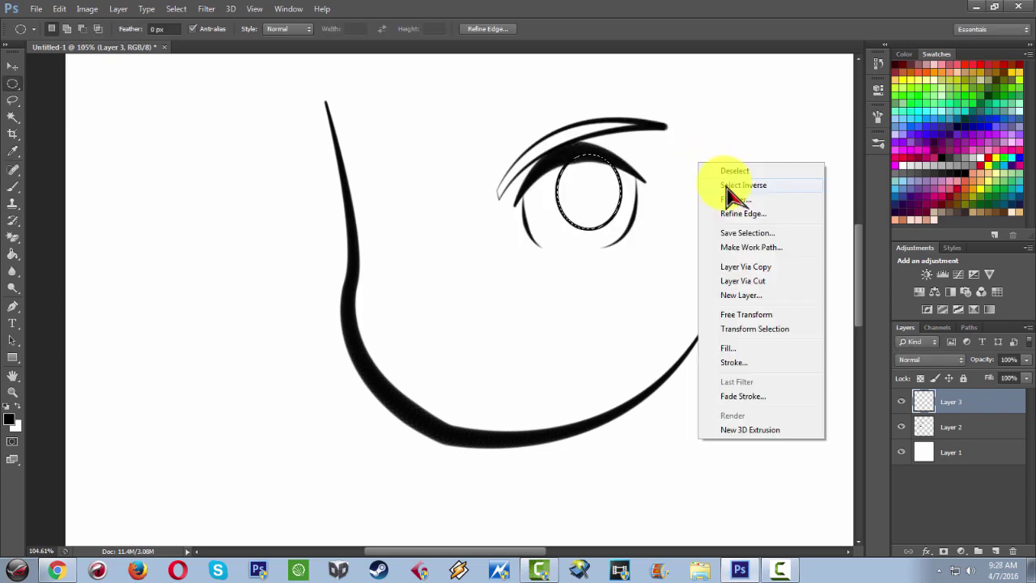
{"action": "left_click", "coordinate": [738, 170]}
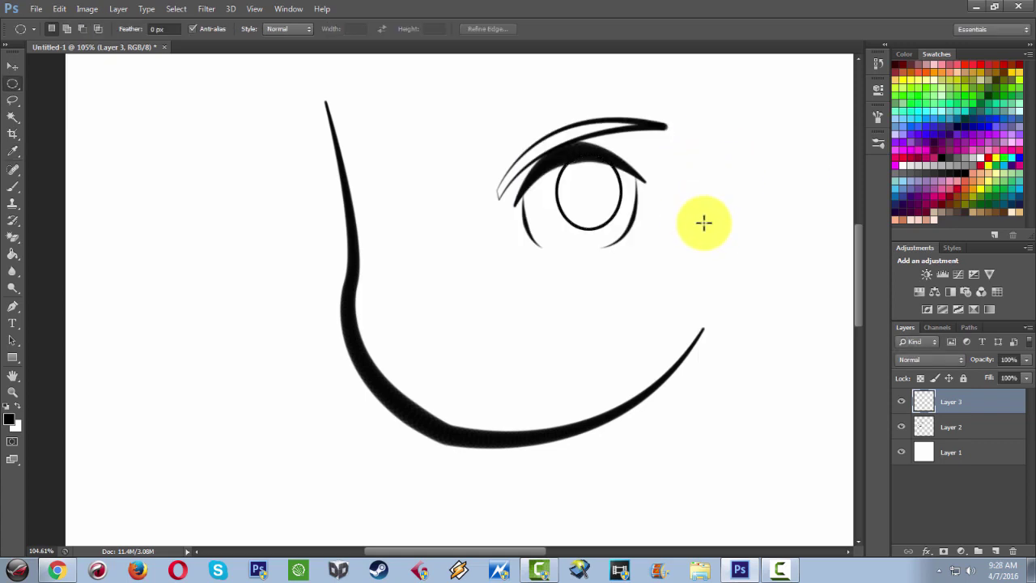
- Draw a small angular nose path with the Pen tool, opening toward the eye and closing back along its lower edge
{"action": "scroll", "coordinate": [712, 223], "scroll_direction": "up", "scroll_amount": 1}
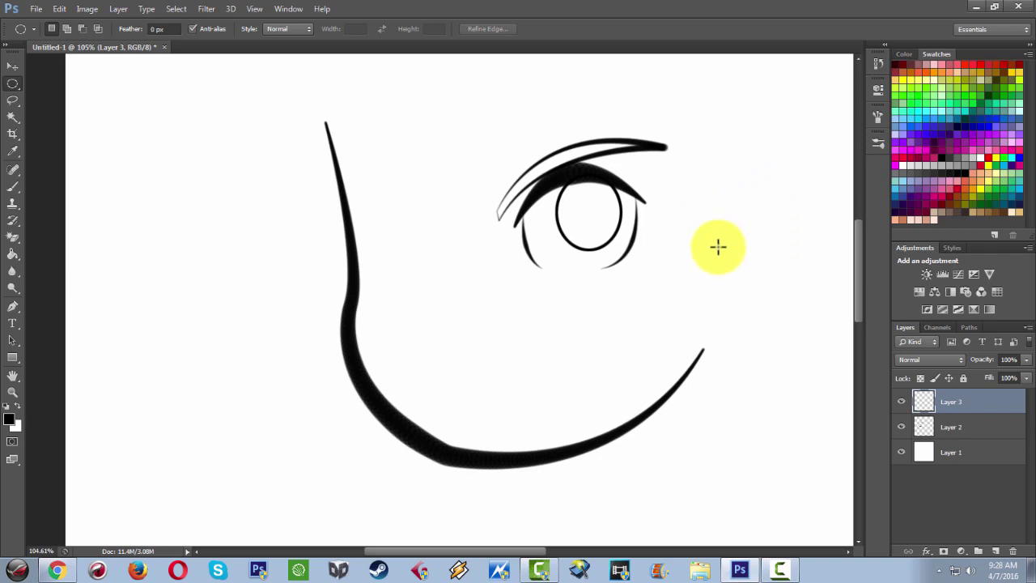
{"action": "left_click", "coordinate": [12, 306]}
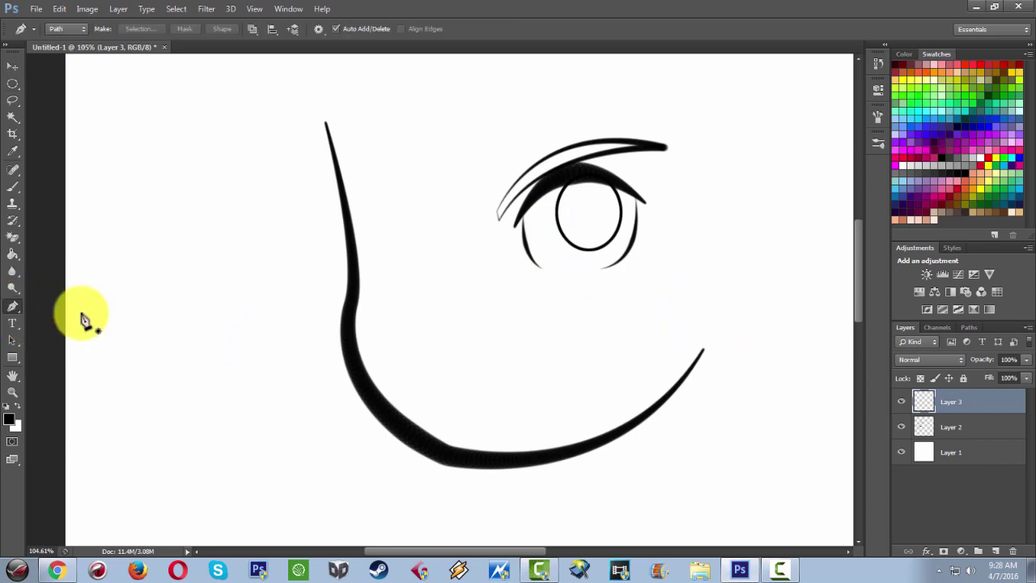
{"action": "left_click", "coordinate": [448, 279]}
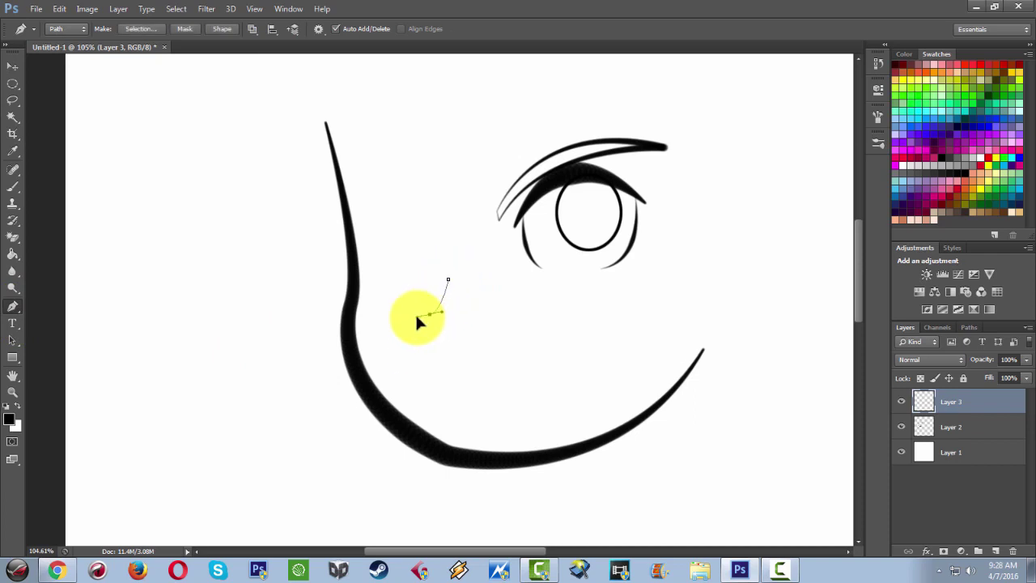
{"action": "left_click_drag", "start_coordinate": [417, 321], "coordinate": [417, 322]}
{"action": "key", "text": "ctrl+z"}
{"action": "left_click", "coordinate": [431, 303]}
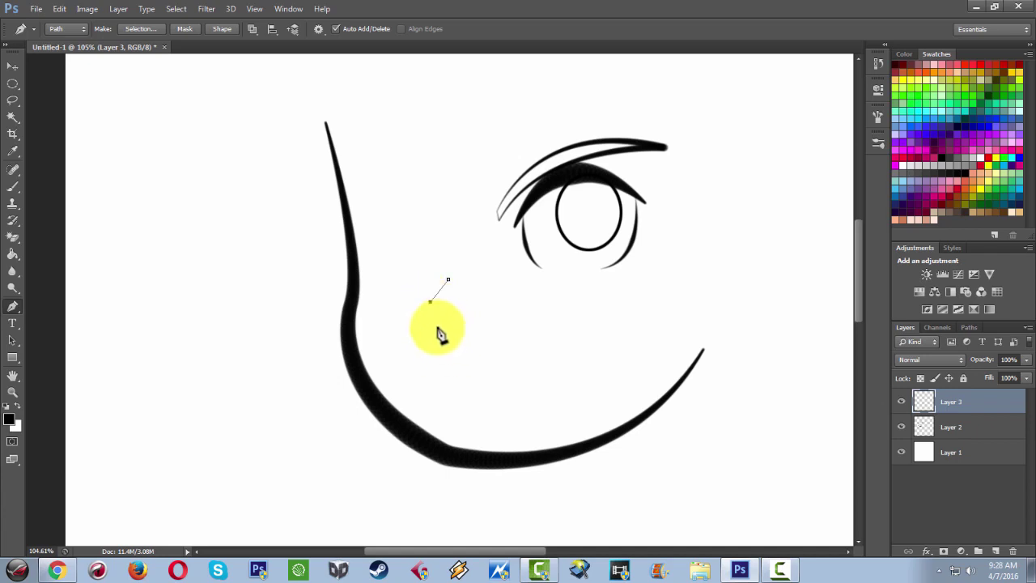
{"action": "left_click_drag", "start_coordinate": [453, 330], "coordinate": [423, 293]}
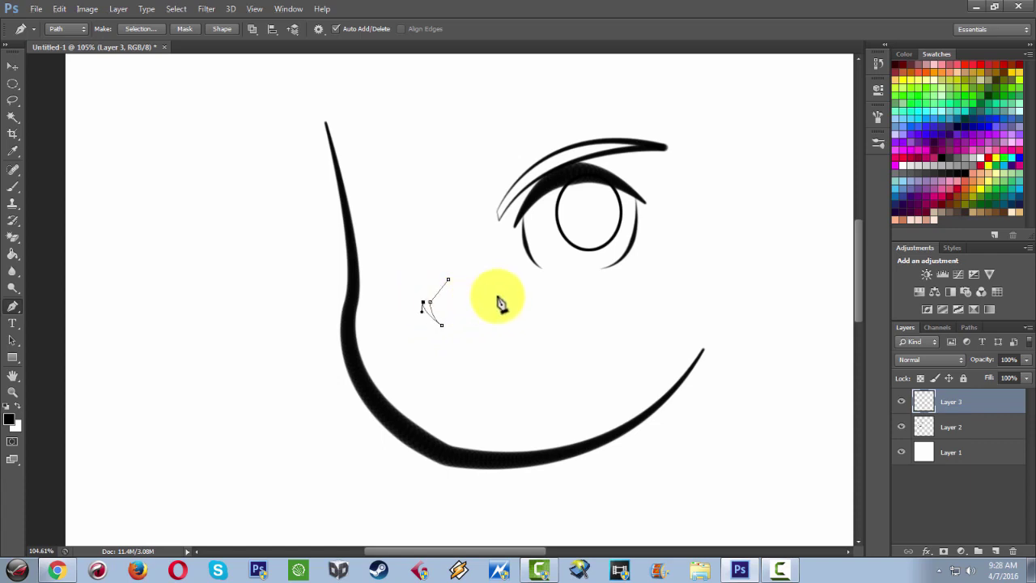
- Stroke the nose path with the Brush and Simulate Pressure on, and delete the path
{"action": "right_click", "coordinate": [543, 326]}
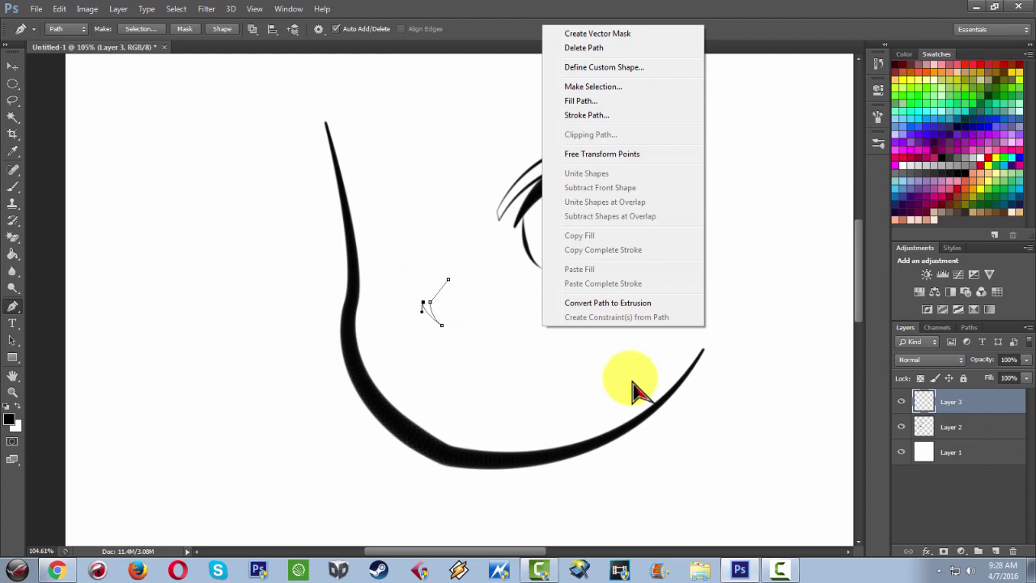
{"action": "left_click", "coordinate": [615, 115]}
{"action": "left_click", "coordinate": [604, 199]}
{"action": "right_click", "coordinate": [740, 202]}
{"action": "left_click", "coordinate": [763, 219]}
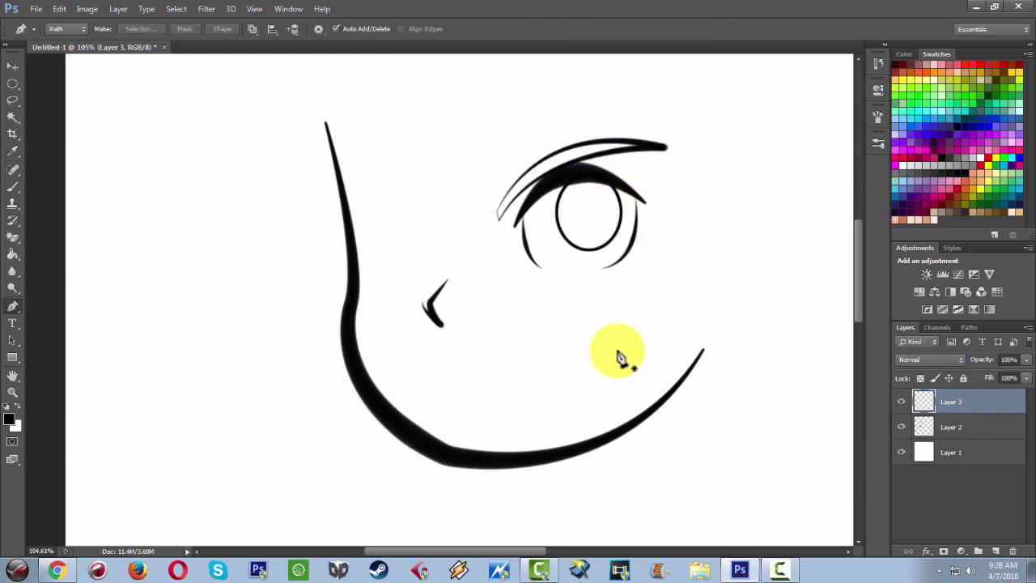
- Draw a shallow, downward-bowed mouth path with two anchor points below the nose, using the Pen tool
{"action": "left_click", "coordinate": [434, 370]}
{"action": "left_click_drag", "start_coordinate": [589, 350], "coordinate": [601, 354]}
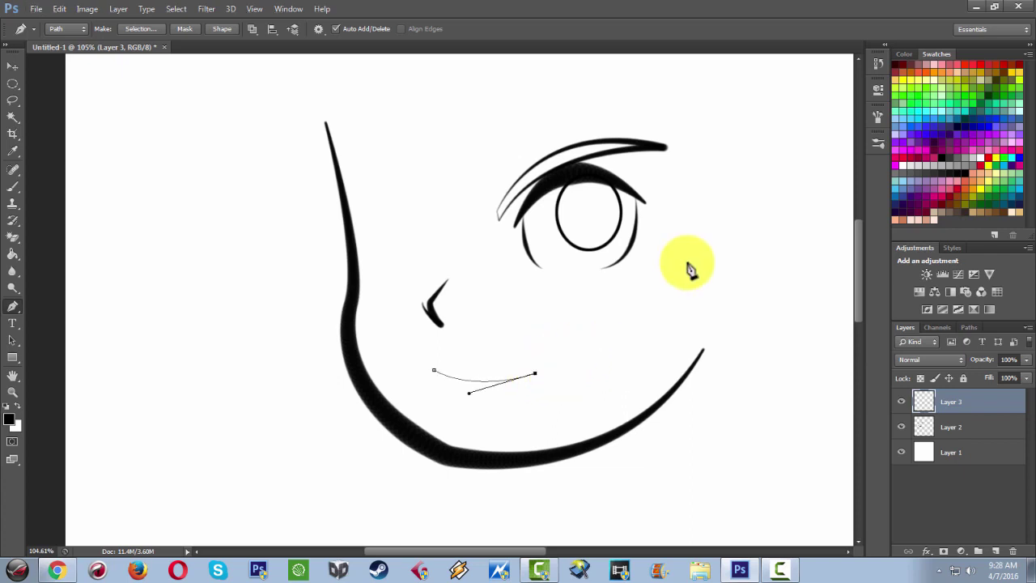
- Stroke the mouth path with the Brush and Simulate Pressure on, and delete the path
{"action": "right_click", "coordinate": [665, 257]}
{"action": "left_click", "coordinate": [731, 353]}
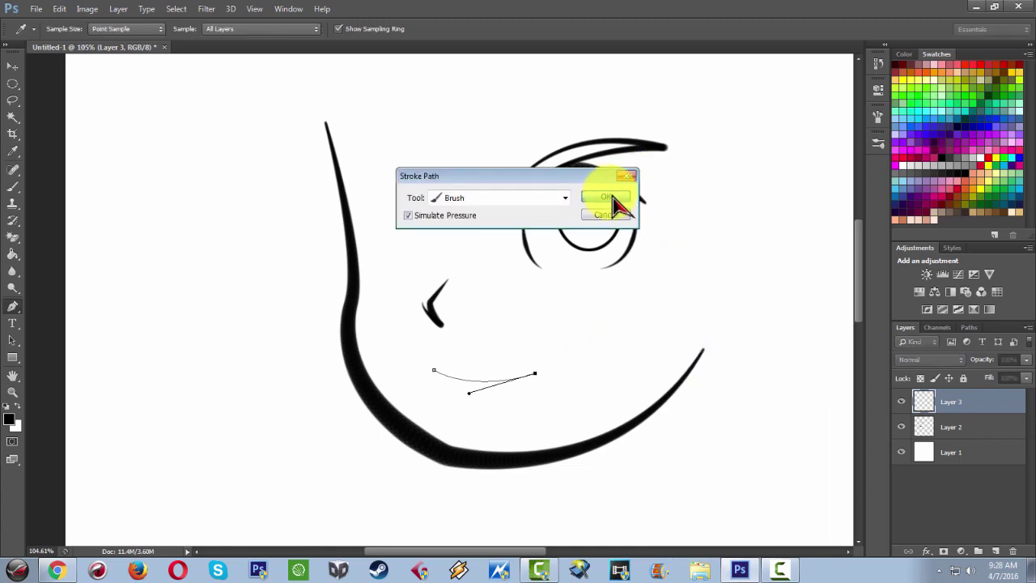
{"action": "left_click", "coordinate": [605, 196]}
{"action": "right_click", "coordinate": [717, 204]}
{"action": "left_click", "coordinate": [737, 219]}
{"action": "scroll", "coordinate": [662, 277], "scroll_direction": "up", "scroll_amount": 1}
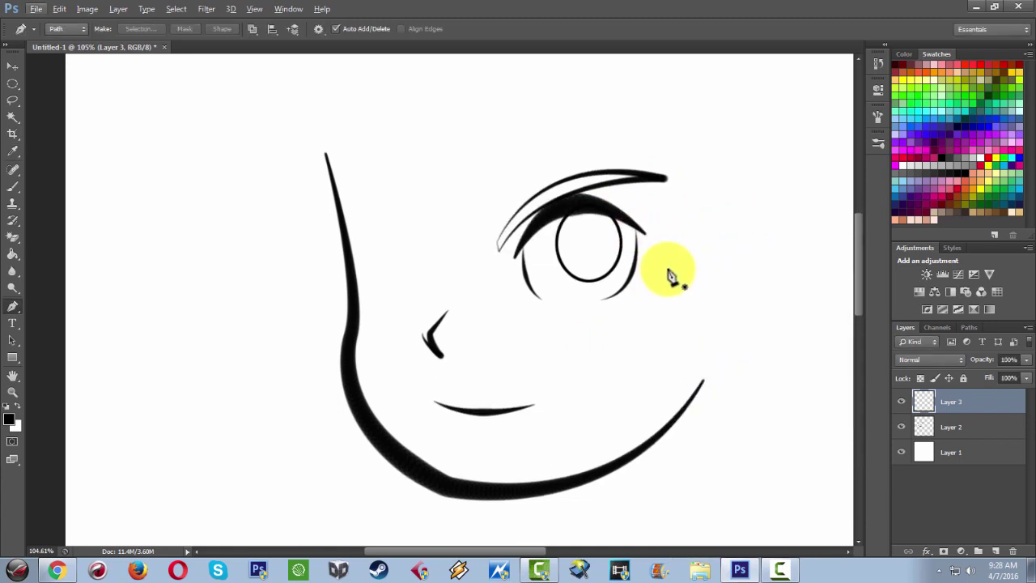
{"action": "scroll", "coordinate": [672, 275], "scroll_direction": "down", "scroll_amount": 5}
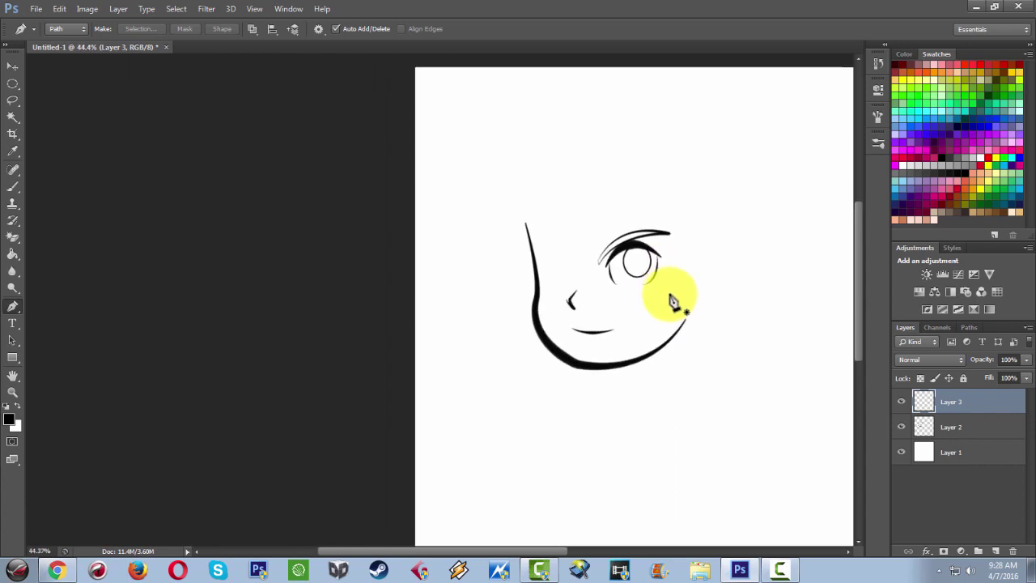
{"action": "scroll", "coordinate": [505, 304], "scroll_direction": "up", "scroll_amount": 1}
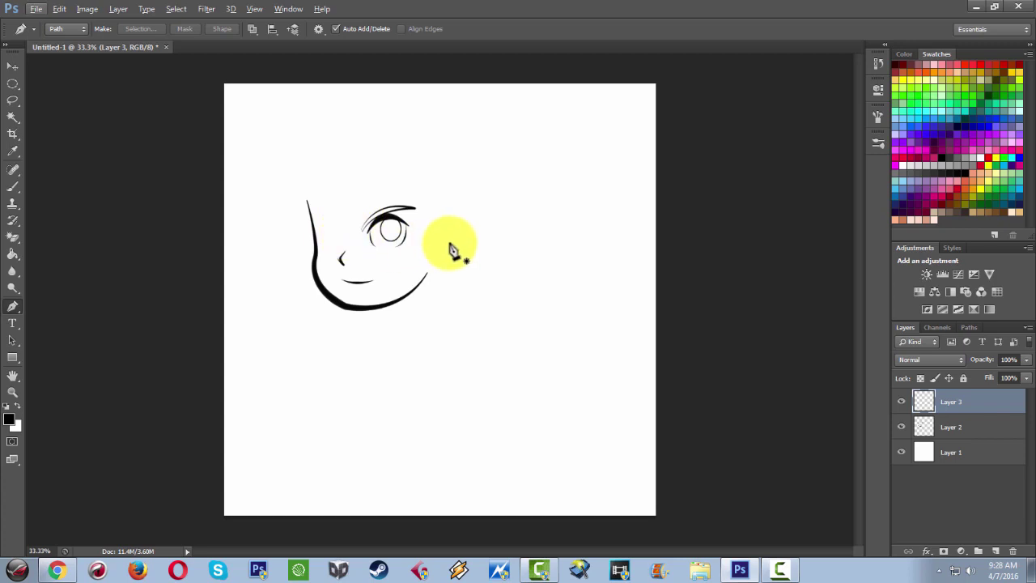
{"action": "scroll", "coordinate": [423, 259], "scroll_direction": "up", "scroll_amount": 2}
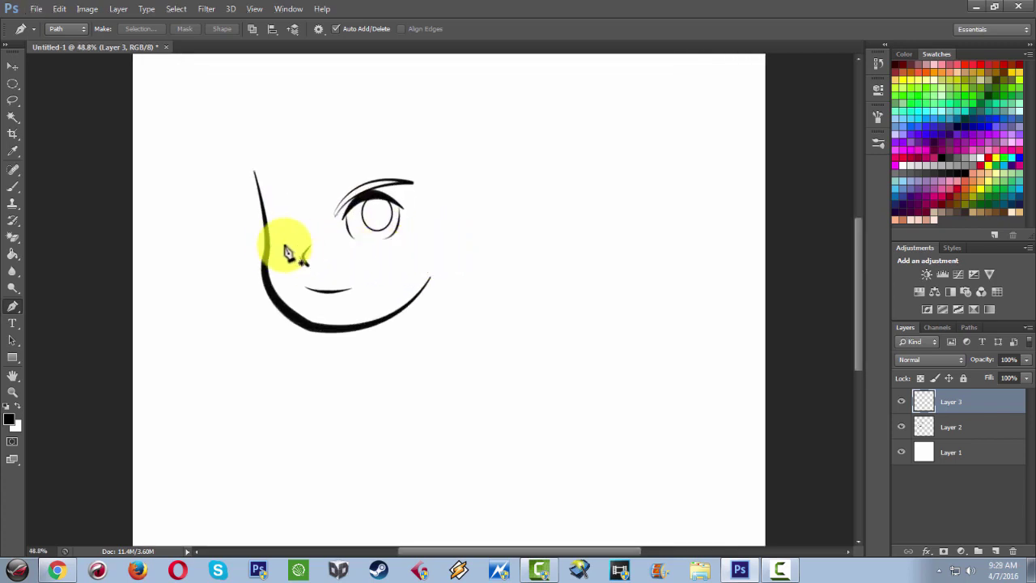
{"action": "right_click", "coordinate": [395, 276]}
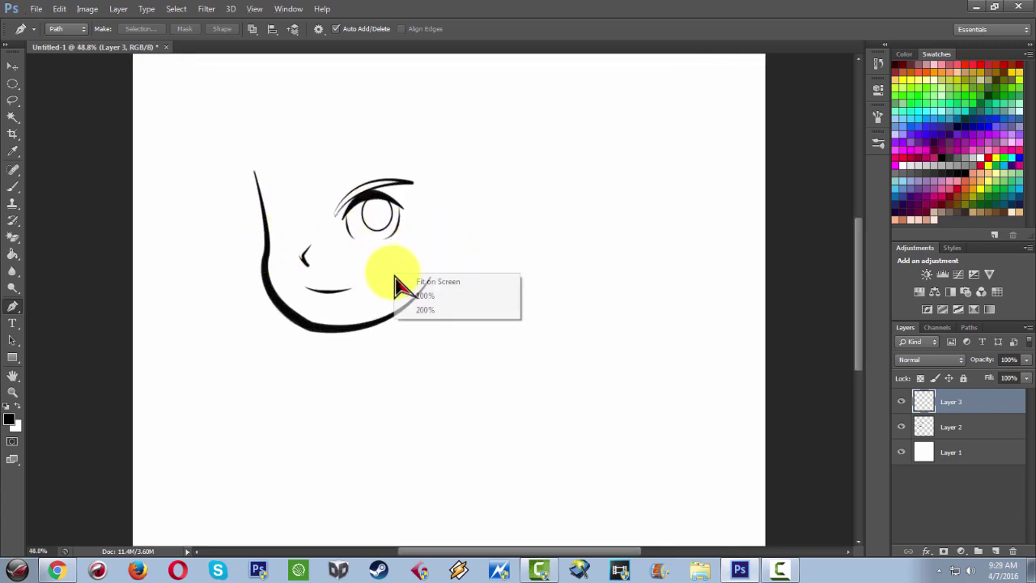
{"action": "left_click", "coordinate": [476, 5]}
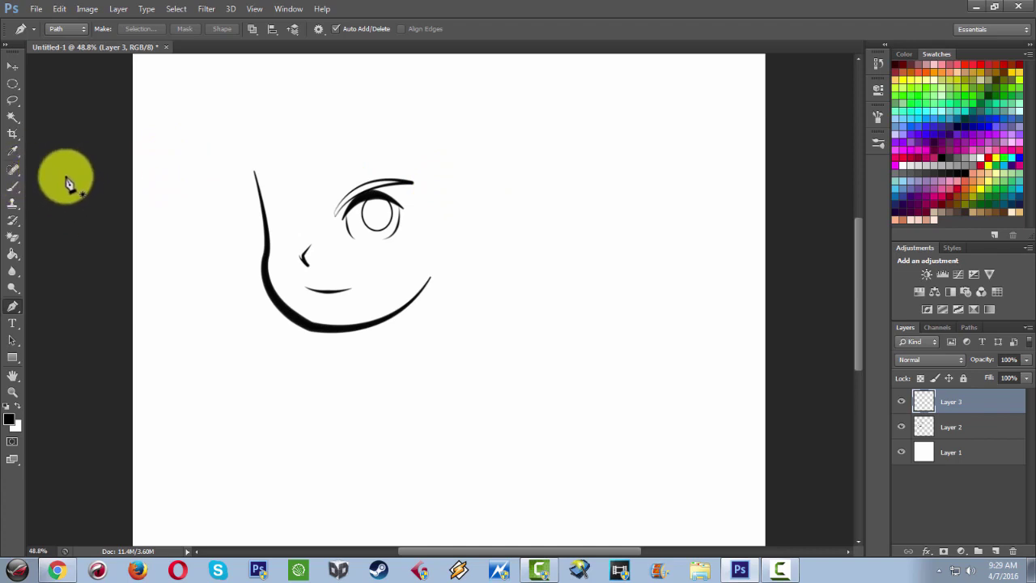
- Set up the Brush tool with the hard round preset at 12 px and turn on Shape Dynamics with Pen Pressure control
{"action": "left_click", "coordinate": [17, 189]}
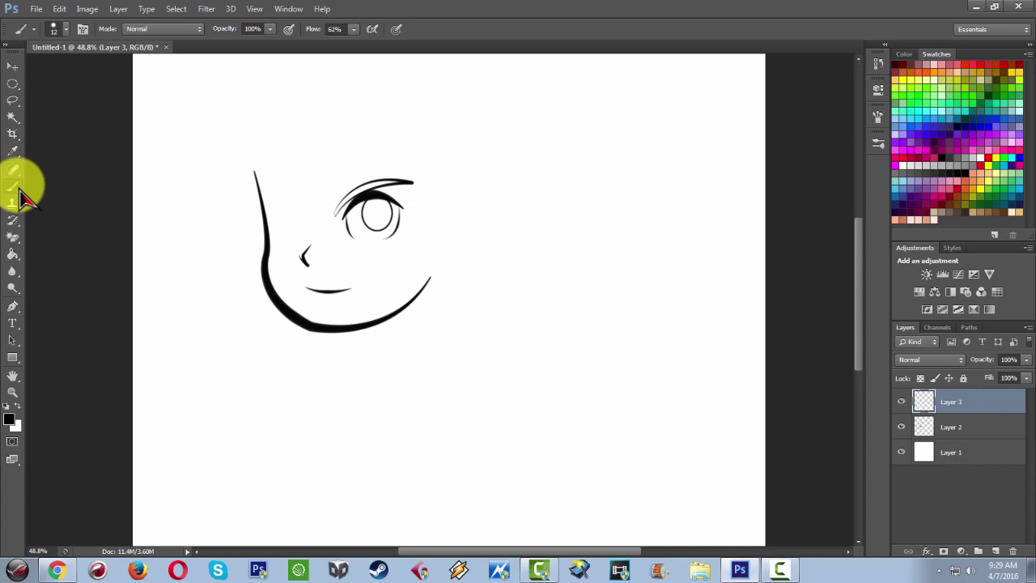
{"action": "left_click", "coordinate": [879, 141]}
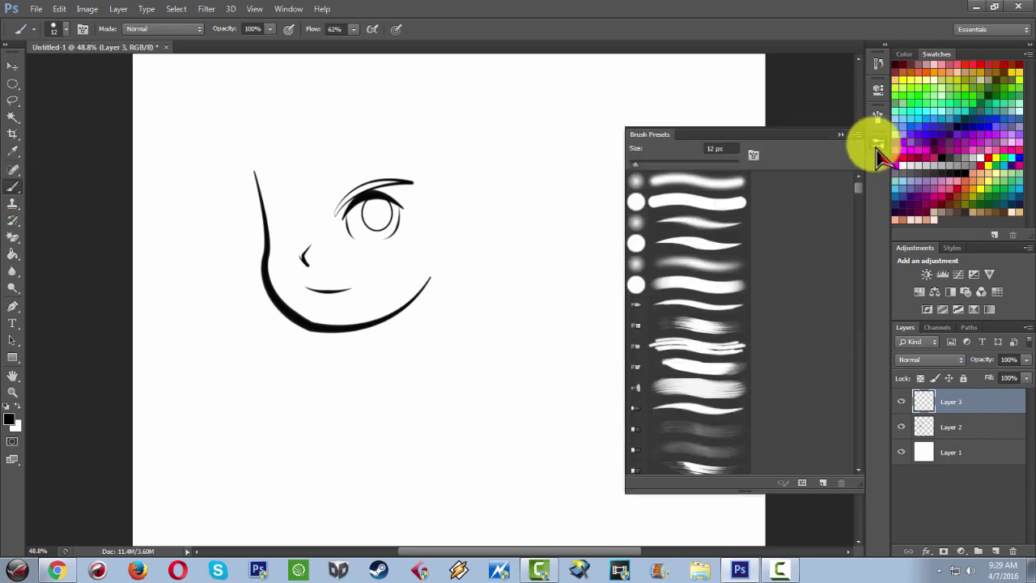
{"action": "left_click", "coordinate": [694, 203]}
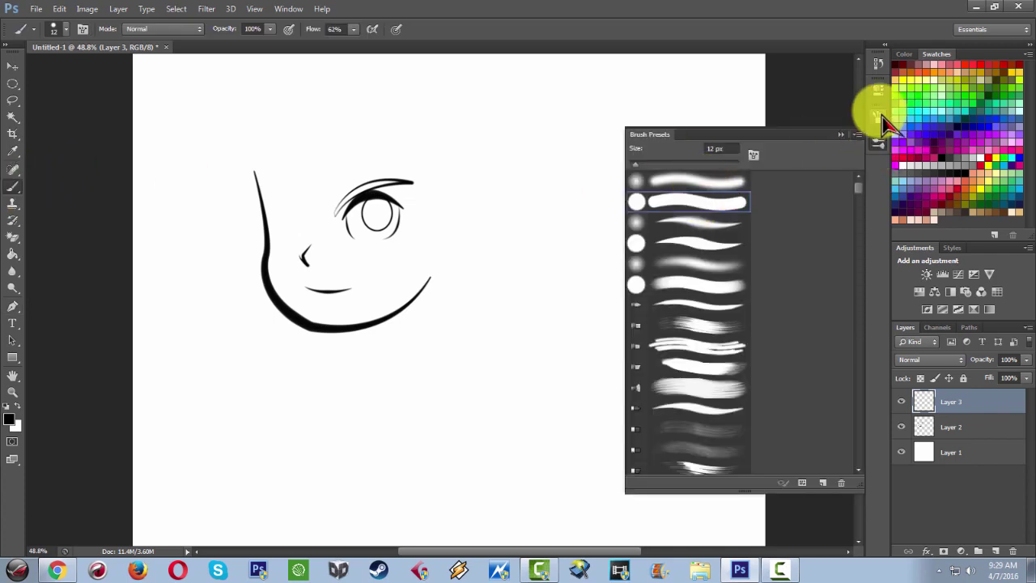
{"action": "left_click", "coordinate": [879, 117]}
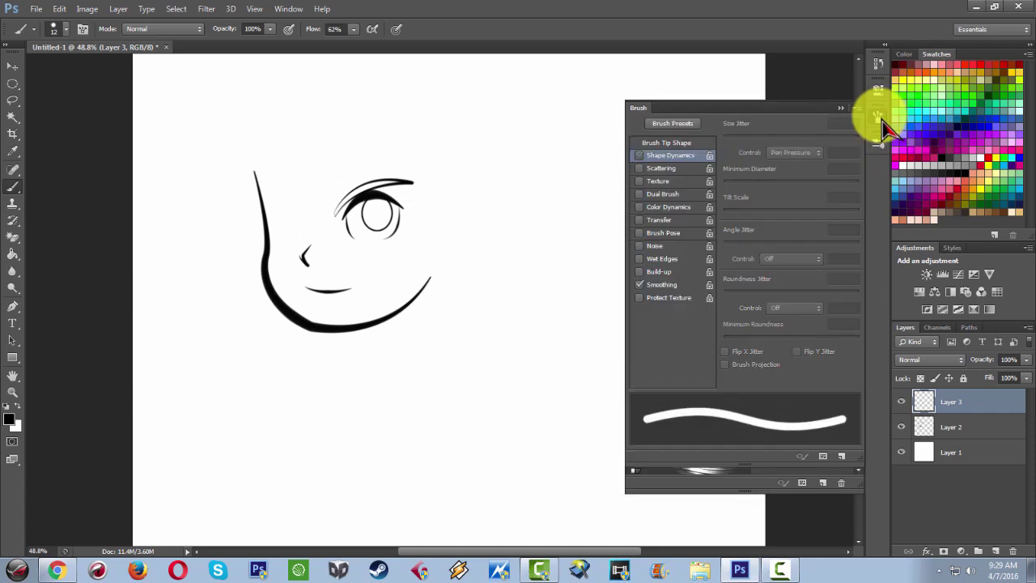
{"action": "left_click", "coordinate": [639, 154]}
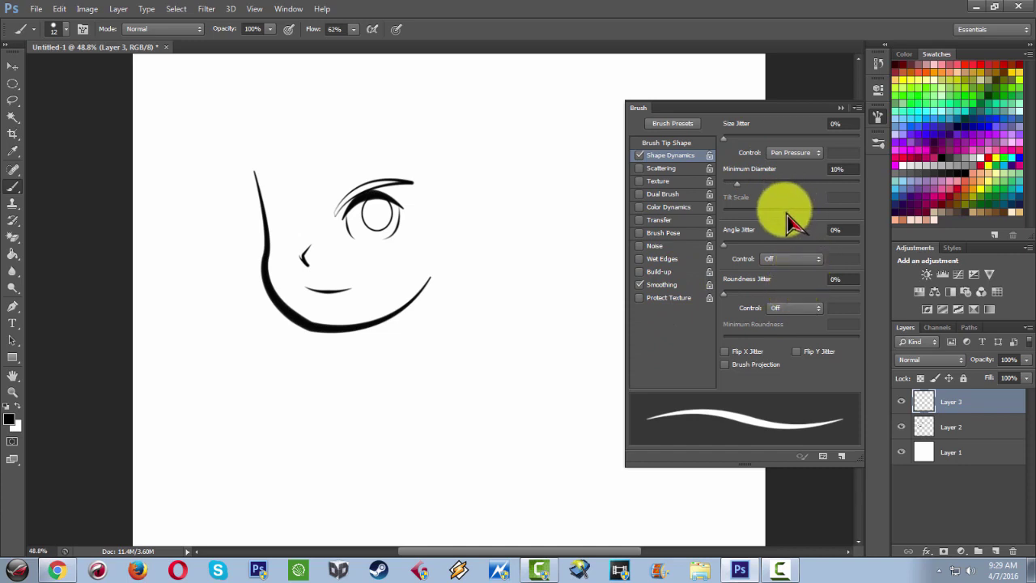
{"action": "left_click", "coordinate": [841, 108]}
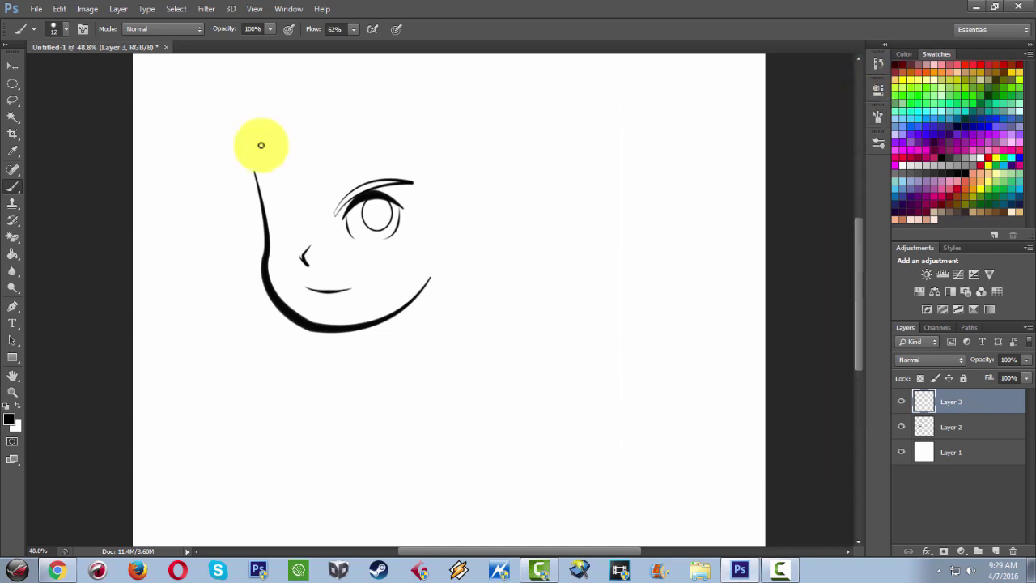
{"action": "left_click", "coordinate": [14, 308]}
{"action": "right_click", "coordinate": [14, 309]}
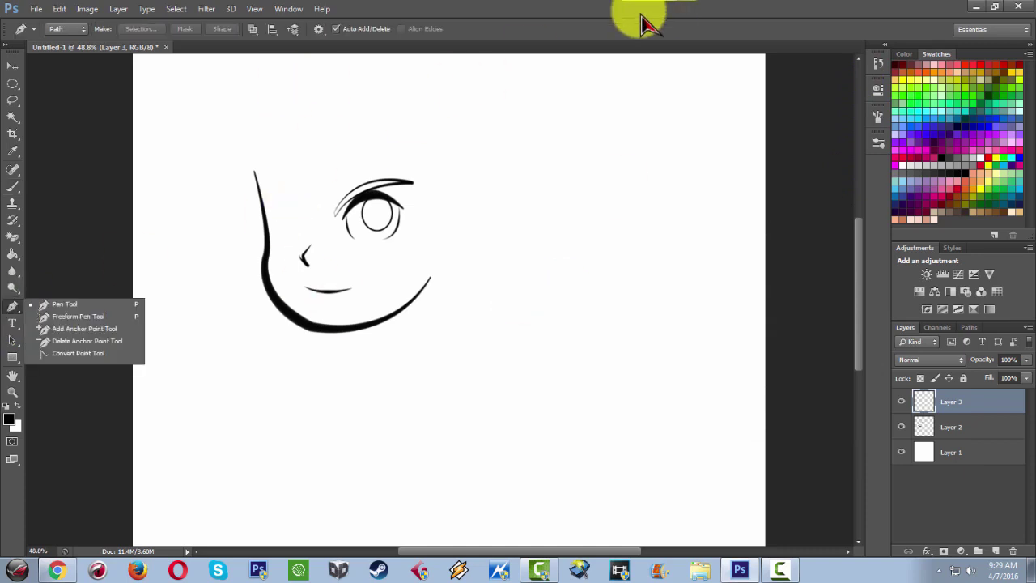
{"action": "left_click", "coordinate": [306, 263]}
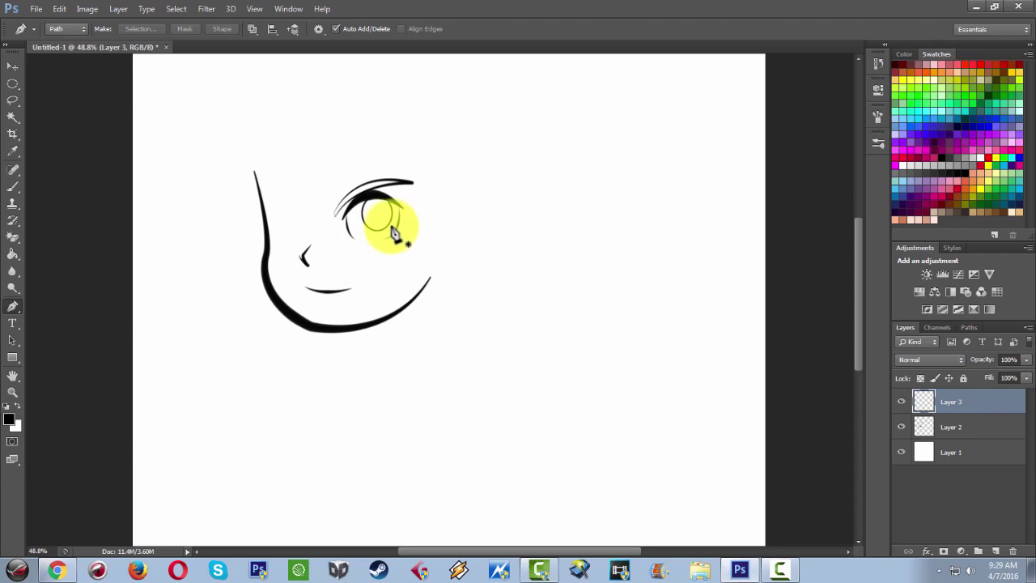
{"action": "left_click", "coordinate": [10, 87]}
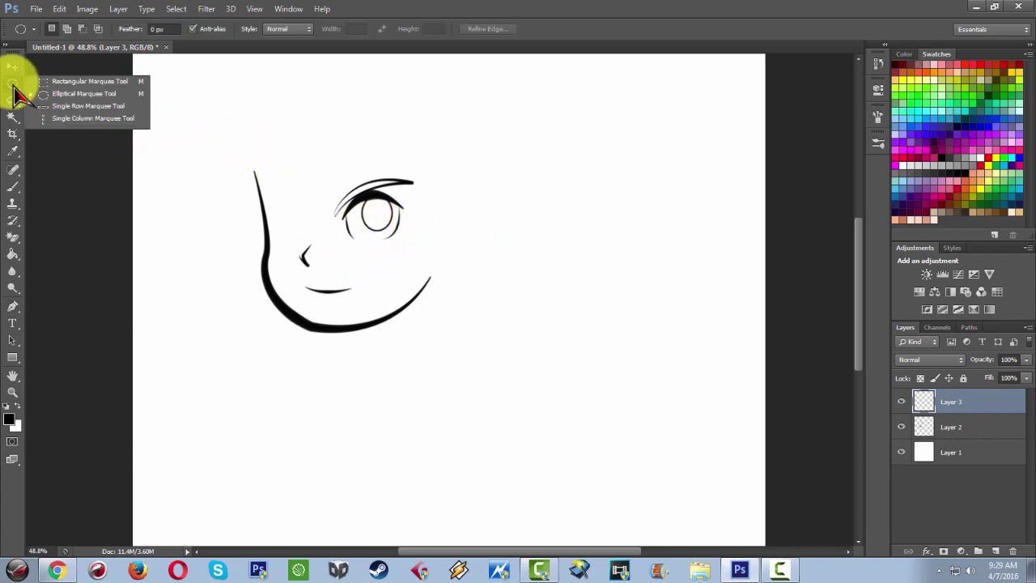
{"action": "left_click", "coordinate": [99, 96]}
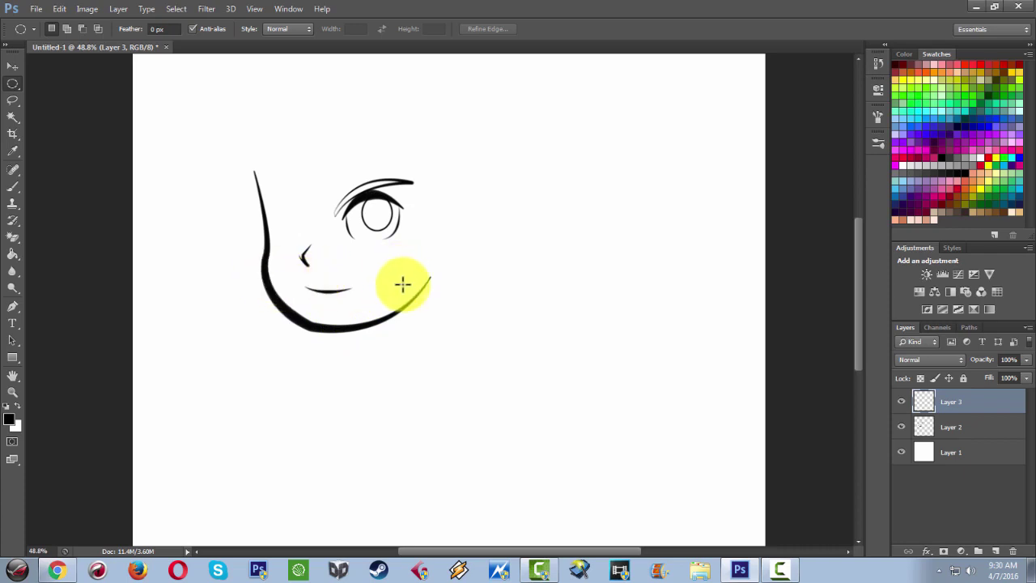
- Select Layer 2 and activate the 12 px Brush with Shape Dynamics on and size controlled by Pen Pressure
{"action": "left_click", "coordinate": [935, 433]}
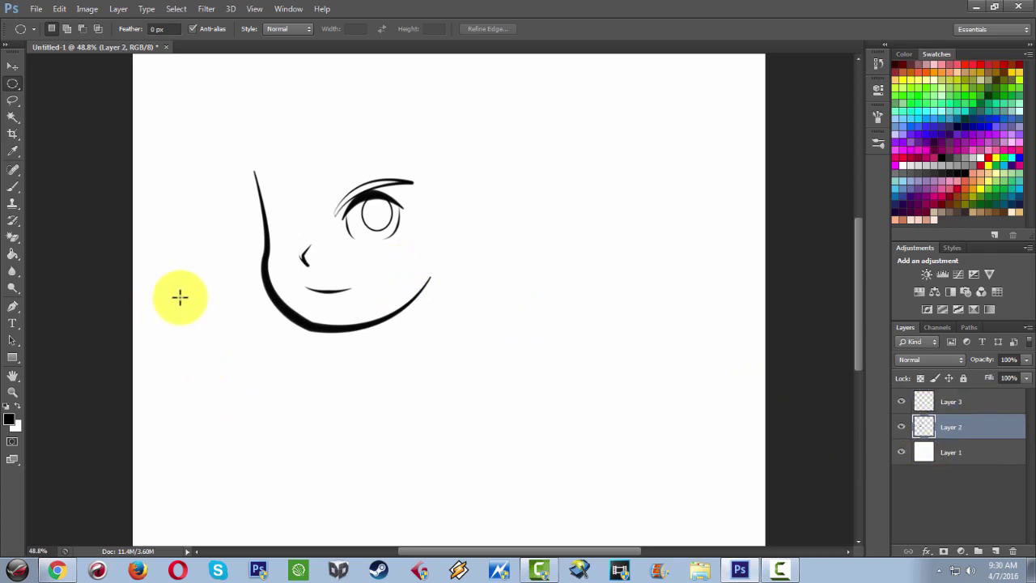
{"action": "left_click", "coordinate": [13, 191]}
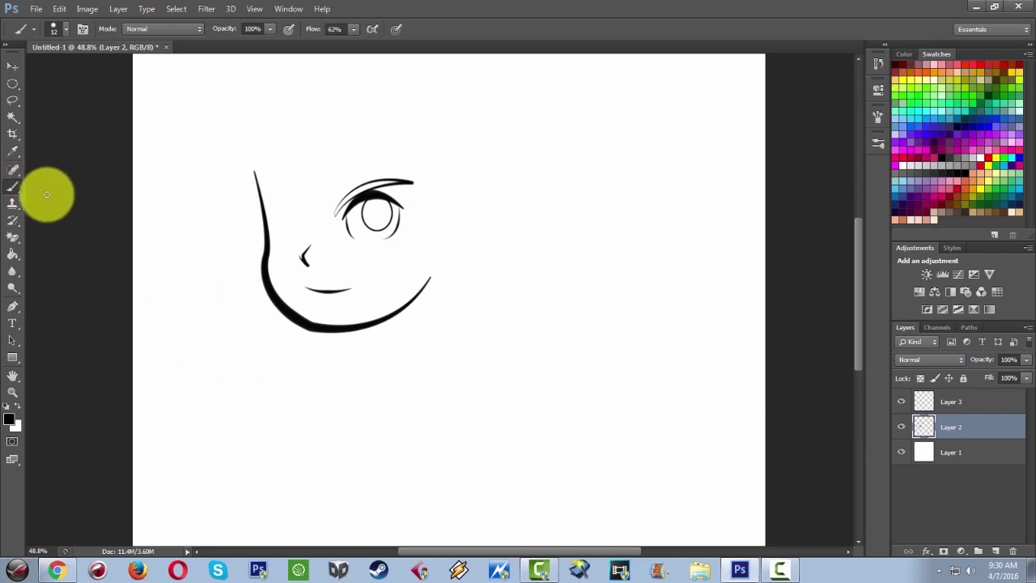
{"action": "left_click", "coordinate": [877, 144]}
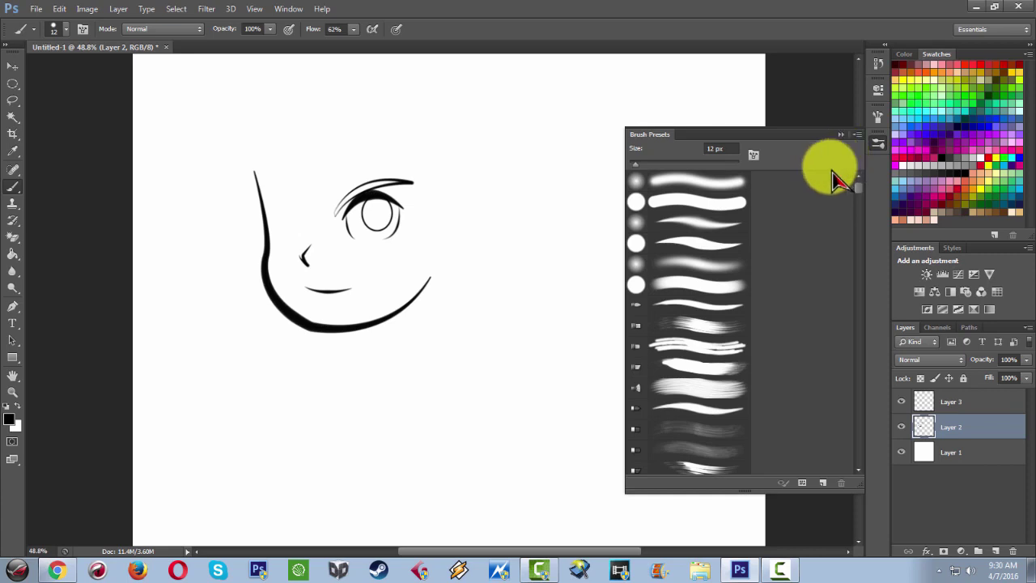
{"action": "left_click", "coordinate": [877, 117]}
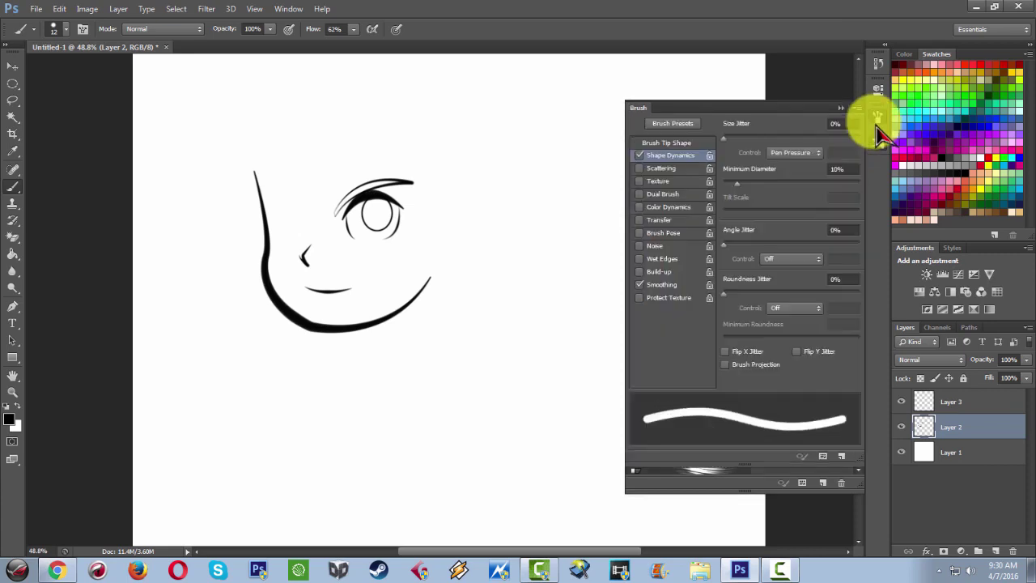
{"action": "left_click", "coordinate": [640, 155]}
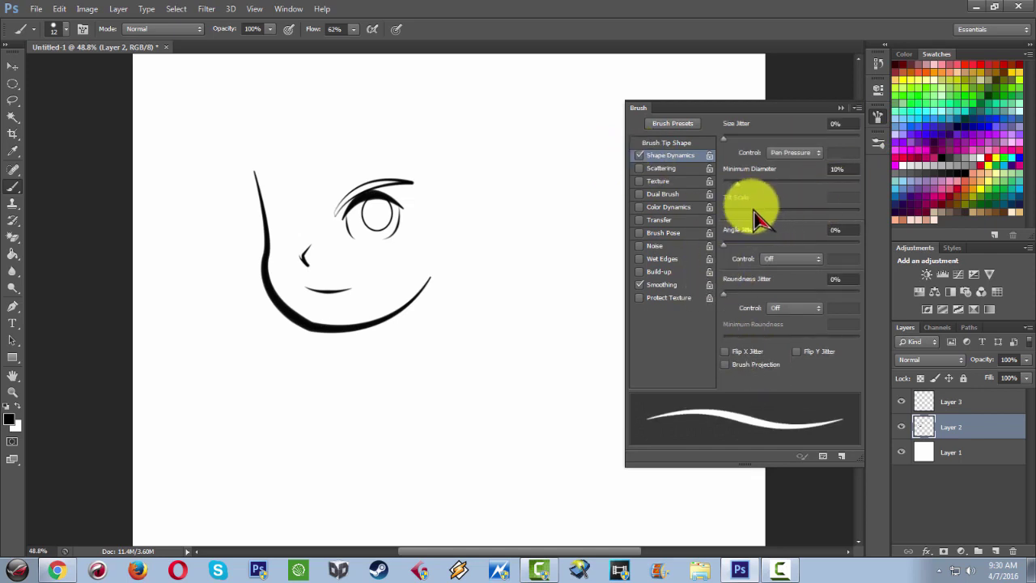
{"action": "left_click", "coordinate": [842, 108]}
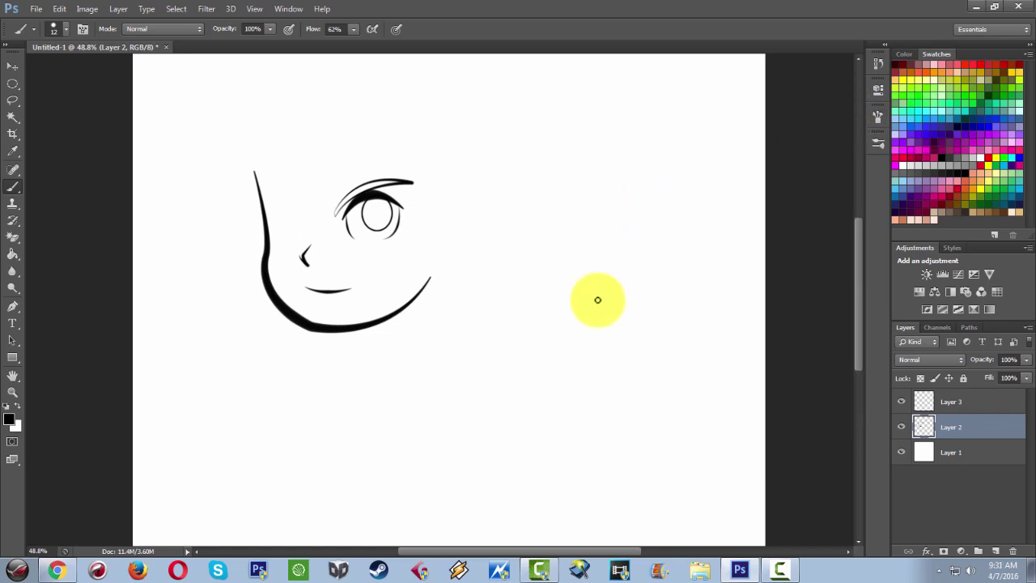
{"action": "scroll", "coordinate": [574, 321], "scroll_direction": "up", "scroll_amount": 2, "text": "alt"}
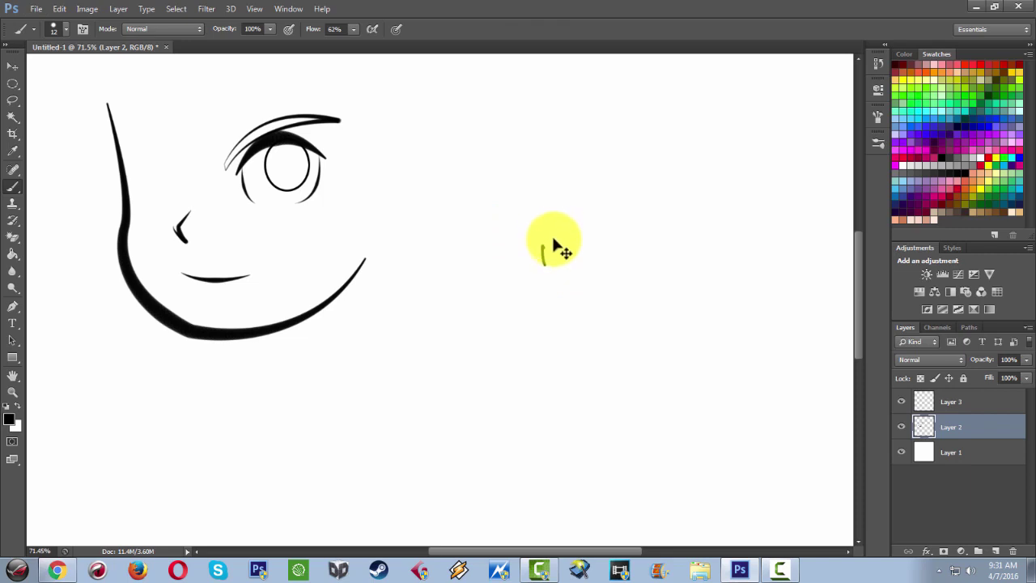
{"action": "mouse_move", "coordinate": [640, 199]}
{"action": "left_mouse_down"}
{"action": "mouse_move", "coordinate": [543, 254]}
{"action": "mouse_move", "coordinate": [638, 203]}
{"action": "left_mouse_up"}
{"action": "key", "text": "ctrl+z"}
{"action": "key", "text": "ctrl+z"}
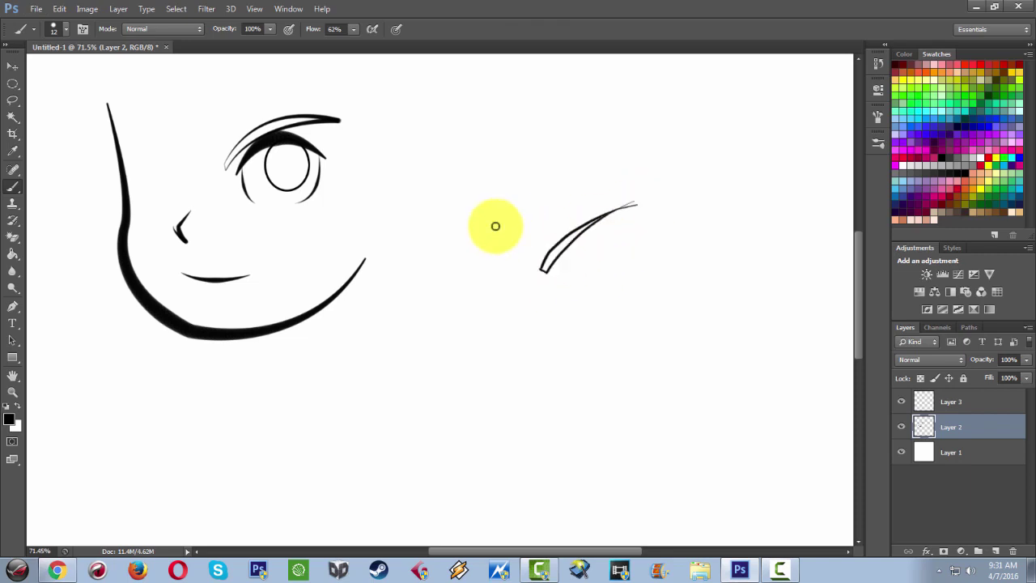
{"action": "key", "text": "ctrl+alt+z"}
{"action": "key", "text": "ctrl+alt+z"}
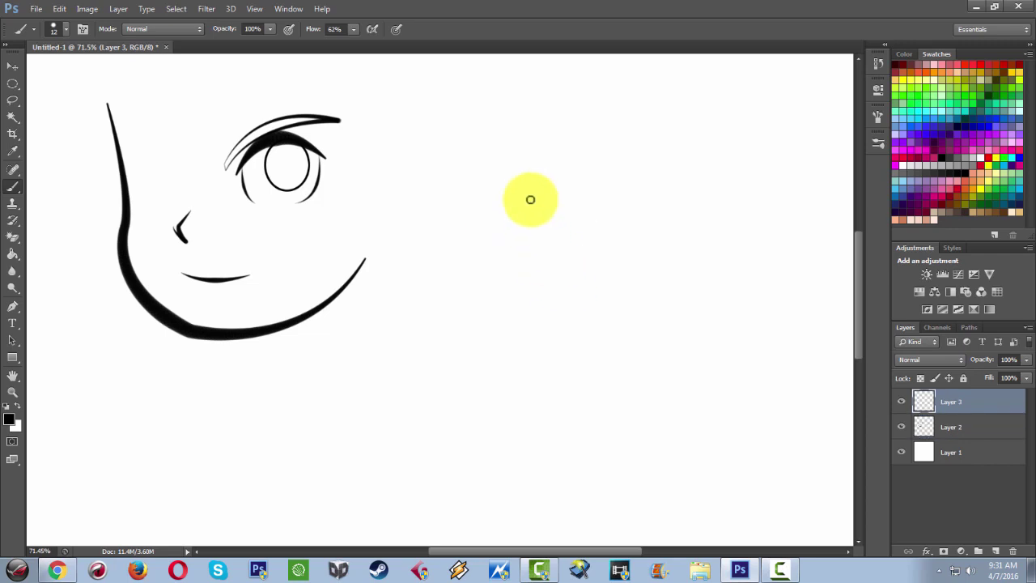
{"action": "left_click_drag", "start_coordinate": [527, 191], "coordinate": [557, 300]}
{"action": "key", "text": "ctrl+alt+z"}
- Brush a second face's contour beside the first on Layer 3, running down the cheek, along the jaw and into a short chin line
{"action": "mouse_move", "coordinate": [545, 189]}
{"action": "left_mouse_down"}
{"action": "mouse_move", "coordinate": [567, 309]}
{"action": "mouse_move", "coordinate": [556, 278]}
{"action": "mouse_move", "coordinate": [591, 331]}
{"action": "left_mouse_up"}
{"action": "key", "text": "space"}
{"action": "mouse_move", "coordinate": [682, 386]}
{"action": "left_mouse_down"}
{"action": "mouse_move", "coordinate": [537, 319]}
{"action": "mouse_move", "coordinate": [581, 335]}
{"action": "left_mouse_up"}
{"action": "left_click_drag", "start_coordinate": [515, 305], "coordinate": [584, 304]}
{"action": "key", "text": "space"}
{"action": "left_click_drag", "start_coordinate": [467, 241], "coordinate": [565, 356]}
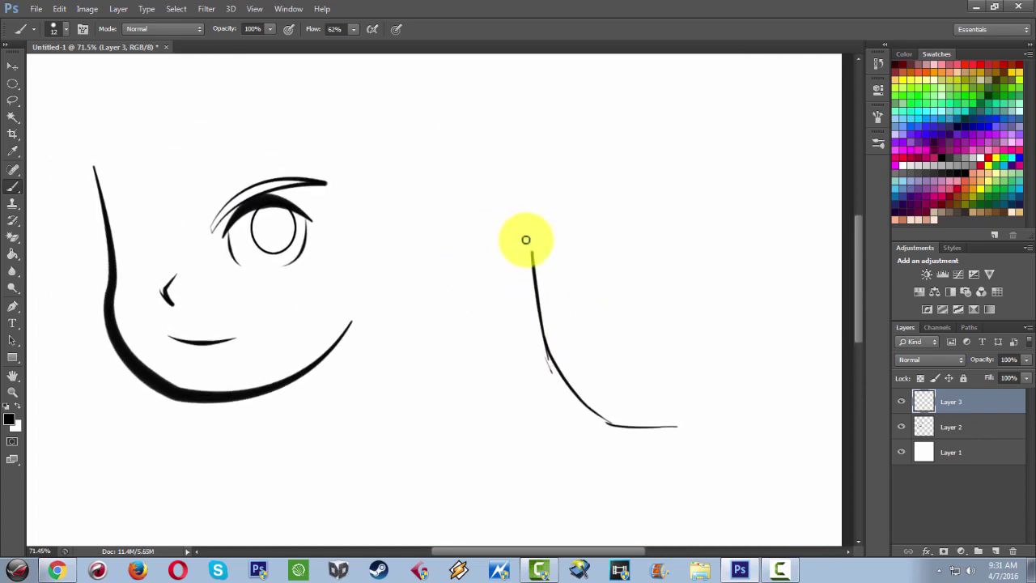
- Brush a pointed ear outline on the outer side of the second face's cheek line
{"action": "left_click_drag", "start_coordinate": [527, 238], "coordinate": [521, 302]}
{"action": "key", "text": "ctrl+z"}
{"action": "mouse_move", "coordinate": [528, 247]}
{"action": "left_mouse_down"}
{"action": "mouse_move", "coordinate": [516, 289]}
{"action": "mouse_move", "coordinate": [510, 277]}
{"action": "mouse_move", "coordinate": [541, 317]}
{"action": "left_mouse_up"}
{"action": "key", "text": "ctrl+z"}
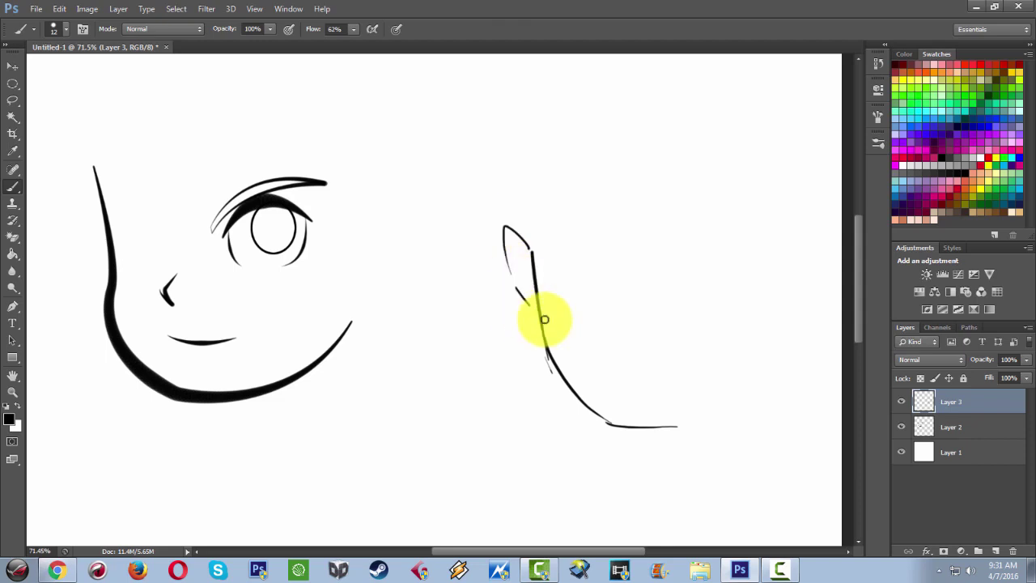
- Brush long tapered hair strands at the second face's temple and pointed bangs across its forehead
{"action": "left_click_drag", "start_coordinate": [543, 173], "coordinate": [539, 247]}
{"action": "key", "text": "ctrl+z"}
{"action": "left_click_drag", "start_coordinate": [543, 170], "coordinate": [547, 276]}
{"action": "left_click_drag", "start_coordinate": [525, 185], "coordinate": [550, 291]}
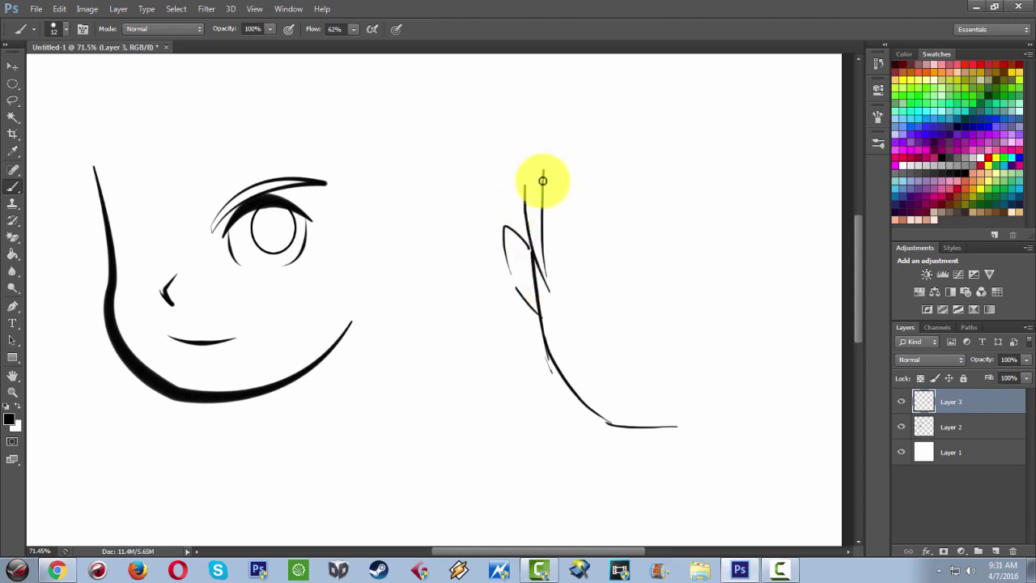
{"action": "mouse_move", "coordinate": [544, 153]}
{"action": "left_mouse_down"}
{"action": "mouse_move", "coordinate": [580, 230]}
{"action": "mouse_move", "coordinate": [571, 190]}
{"action": "mouse_move", "coordinate": [657, 260]}
{"action": "left_mouse_up"}
{"action": "left_click_drag", "start_coordinate": [595, 144], "coordinate": [649, 264]}
{"action": "key", "text": "ctrl+z"}
{"action": "mouse_move", "coordinate": [592, 140]}
{"action": "left_mouse_down"}
{"action": "mouse_move", "coordinate": [644, 262]}
{"action": "mouse_move", "coordinate": [636, 210]}
{"action": "mouse_move", "coordinate": [652, 256]}
{"action": "left_mouse_up"}
{"action": "left_click_drag", "start_coordinate": [659, 151], "coordinate": [670, 267]}
{"action": "left_click_drag", "start_coordinate": [465, 206], "coordinate": [495, 219]}
{"action": "mouse_move", "coordinate": [522, 153]}
{"action": "left_mouse_down"}
{"action": "mouse_move", "coordinate": [497, 223]}
{"action": "mouse_move", "coordinate": [527, 183]}
{"action": "mouse_move", "coordinate": [529, 266]}
{"action": "left_mouse_up"}
{"action": "mouse_move", "coordinate": [537, 225]}
{"action": "left_mouse_down"}
{"action": "mouse_move", "coordinate": [539, 306]}
{"action": "mouse_move", "coordinate": [521, 227]}
{"action": "left_mouse_up"}
{"action": "key", "text": "ctrl+alt+z"}
{"action": "key", "text": "ctrl+alt+z"}
{"action": "key", "text": "ctrl+alt+z"}
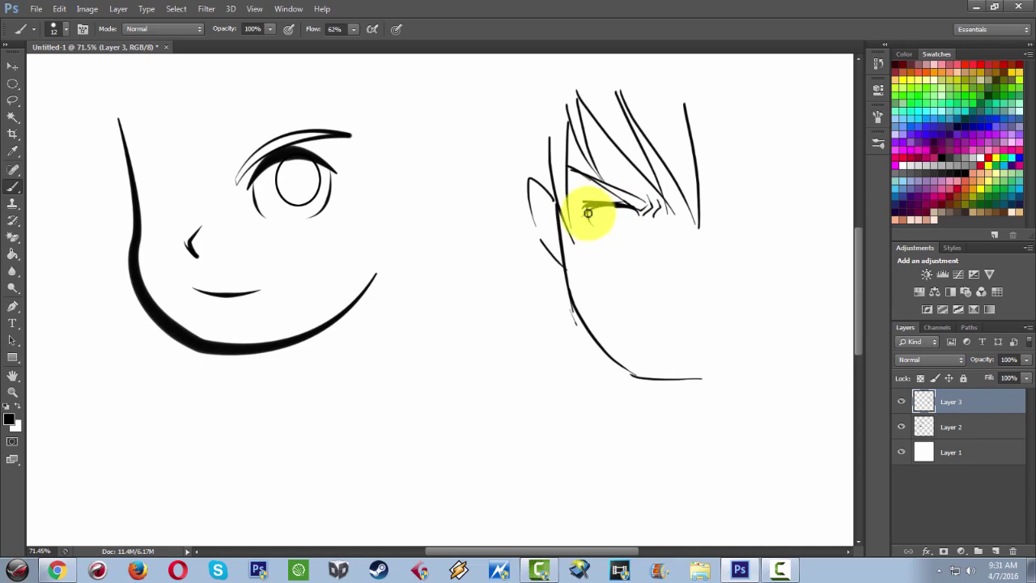
- Brush a narrow eye with lash line, lower lid, iris and dark pupil below the brow, and add inner ear lines
{"action": "left_click_drag", "start_coordinate": [555, 255], "coordinate": [523, 247]}
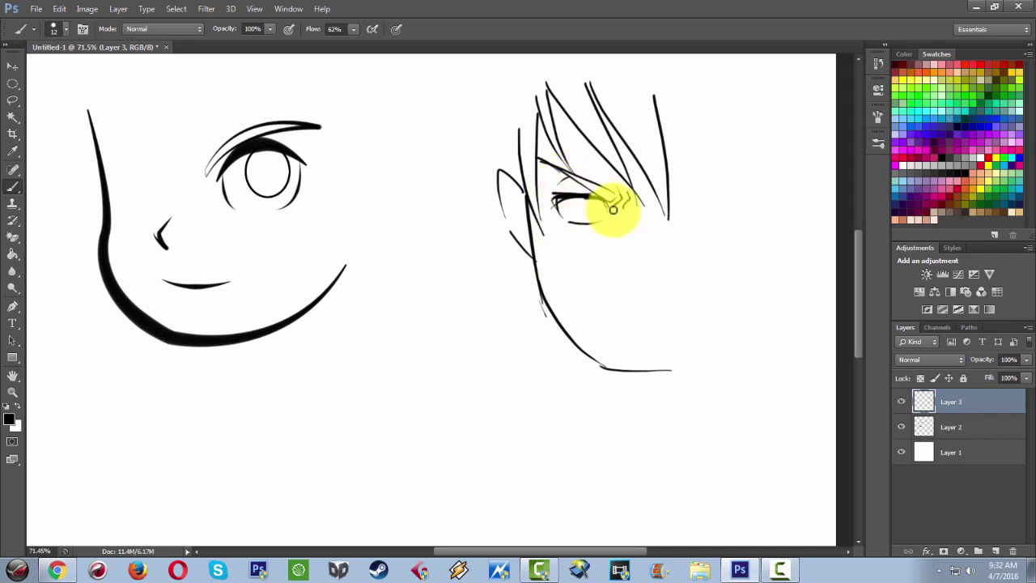
{"action": "left_click_drag", "start_coordinate": [578, 204], "coordinate": [541, 207]}
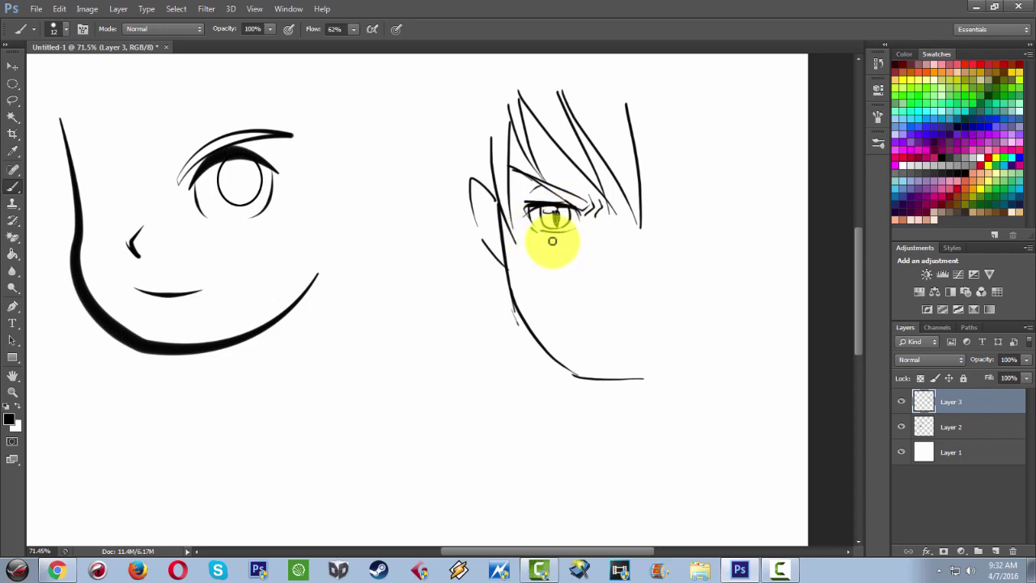
{"action": "mouse_move", "coordinate": [561, 260]}
{"action": "left_mouse_down"}
{"action": "mouse_move", "coordinate": [555, 224]}
{"action": "mouse_move", "coordinate": [574, 226]}
{"action": "mouse_move", "coordinate": [586, 249]}
{"action": "mouse_move", "coordinate": [572, 235]}
{"action": "left_mouse_up"}
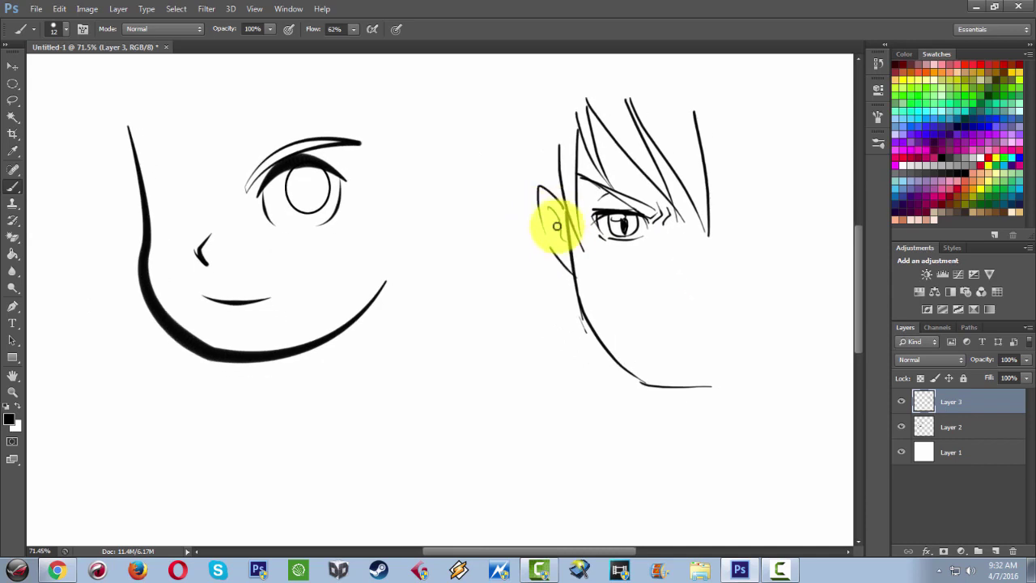
- Brush a small nose-bridge mark beside the eye and a short curved mouth line above the second face's chin
{"action": "scroll", "coordinate": [567, 263], "scroll_direction": "down", "scroll_amount": 2}
{"action": "scroll", "coordinate": [513, 208], "scroll_direction": "right", "scroll_amount": 3}
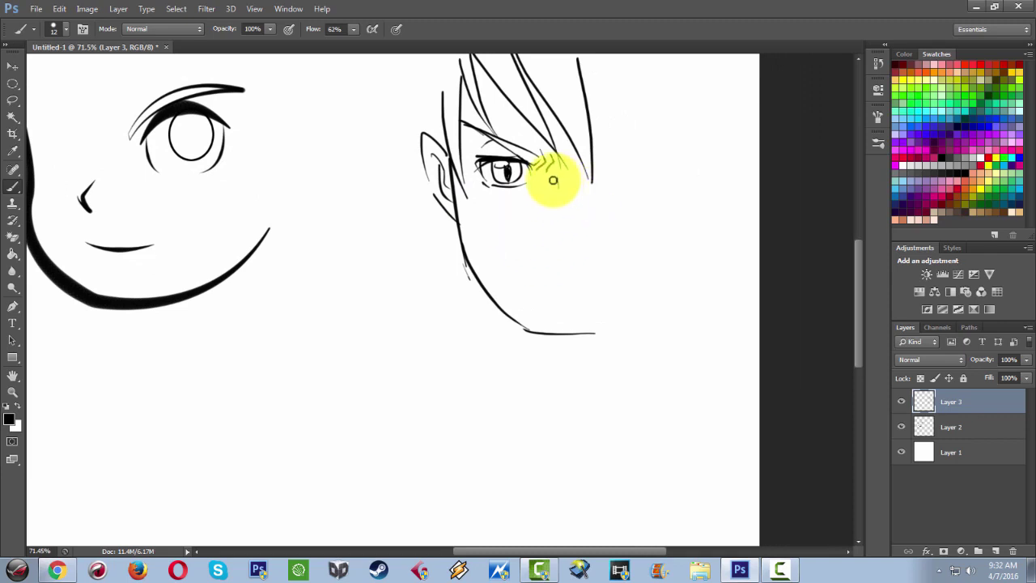
{"action": "left_click_drag", "start_coordinate": [563, 251], "coordinate": [583, 252]}
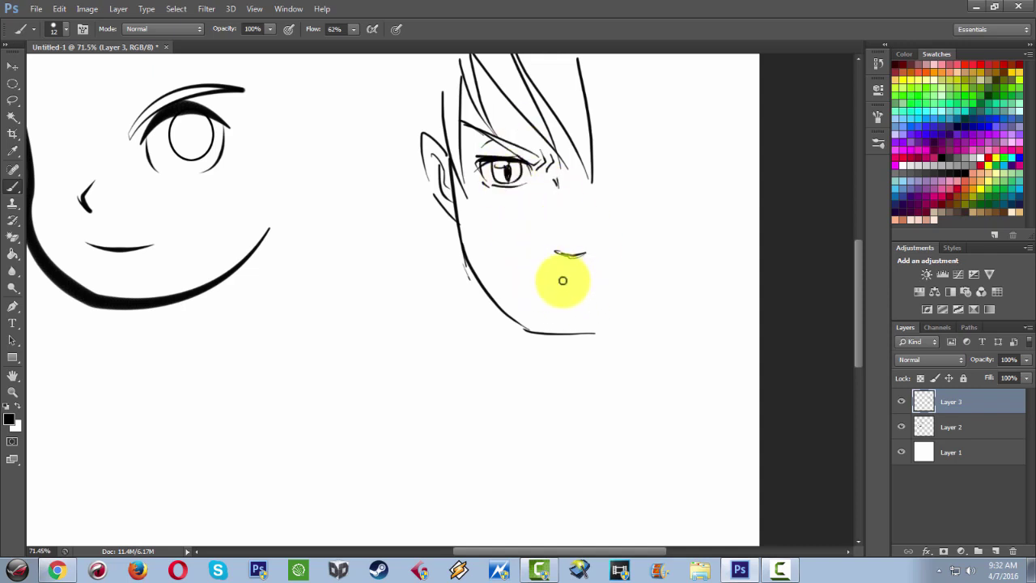
- Brush a curved mouth with a lower-lip line, a neck line, and hatched shading beneath the second face's chin
{"action": "mouse_move", "coordinate": [523, 279]}
{"action": "left_mouse_down"}
{"action": "mouse_move", "coordinate": [594, 289]}
{"action": "mouse_move", "coordinate": [554, 301]}
{"action": "mouse_move", "coordinate": [584, 300]}
{"action": "left_mouse_up"}
{"action": "left_click_drag", "start_coordinate": [526, 256], "coordinate": [565, 256]}
{"action": "mouse_move", "coordinate": [513, 283]}
{"action": "left_mouse_down"}
{"action": "mouse_move", "coordinate": [522, 340]}
{"action": "mouse_move", "coordinate": [598, 361]}
{"action": "mouse_move", "coordinate": [612, 340]}
{"action": "left_mouse_up"}
{"action": "left_click_drag", "start_coordinate": [556, 323], "coordinate": [617, 335]}
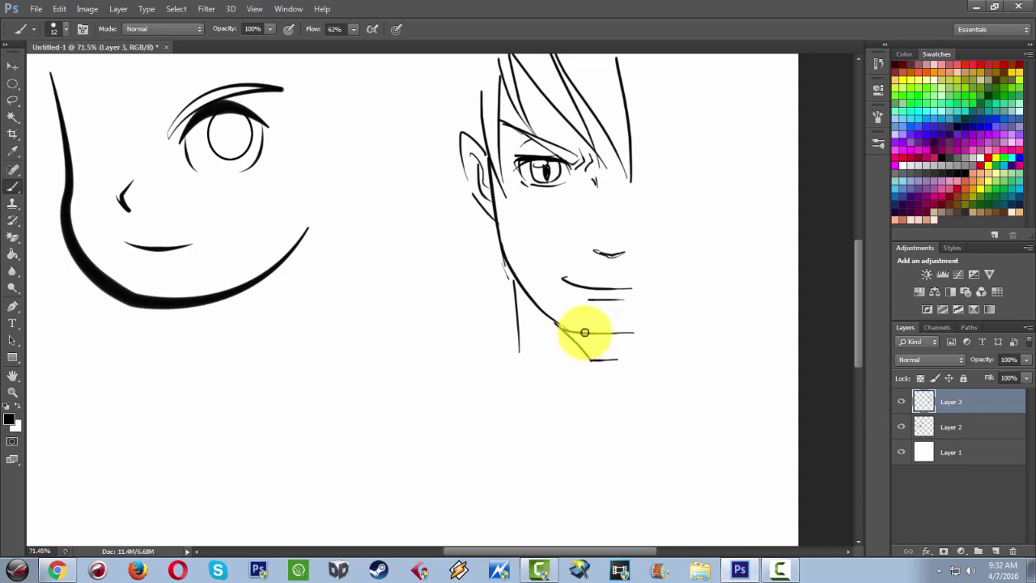
{"action": "mouse_move", "coordinate": [576, 343]}
{"action": "left_mouse_down"}
{"action": "mouse_move", "coordinate": [606, 332]}
{"action": "mouse_move", "coordinate": [616, 355]}
{"action": "left_mouse_up"}
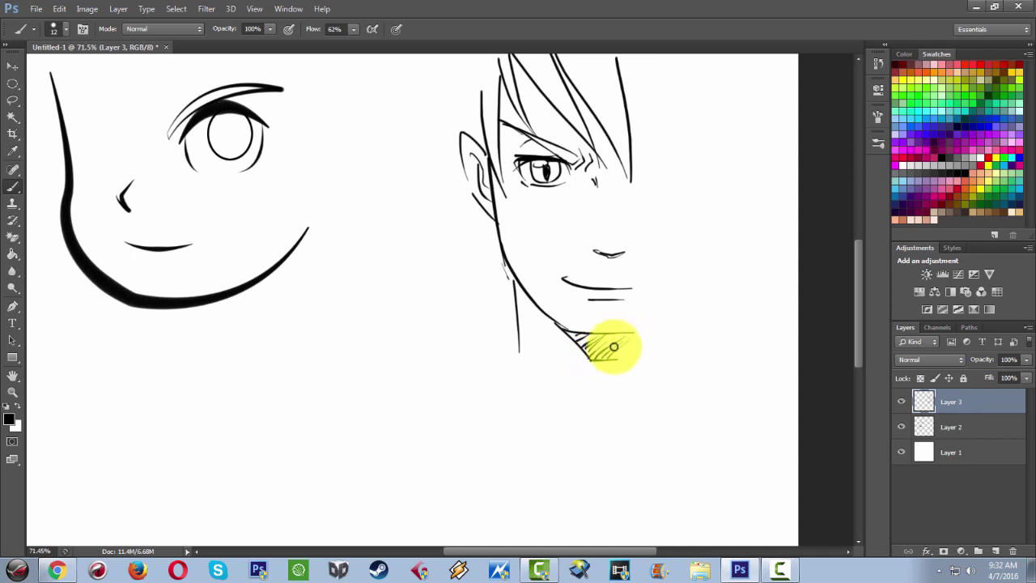
- Brush jagged hair spikes behind the second face's ear, from the neck up to the side of the head
{"action": "mouse_move", "coordinate": [539, 289]}
{"action": "left_mouse_down"}
{"action": "mouse_move", "coordinate": [560, 329]}
{"action": "mouse_move", "coordinate": [553, 340]}
{"action": "mouse_move", "coordinate": [538, 287]}
{"action": "left_mouse_up"}
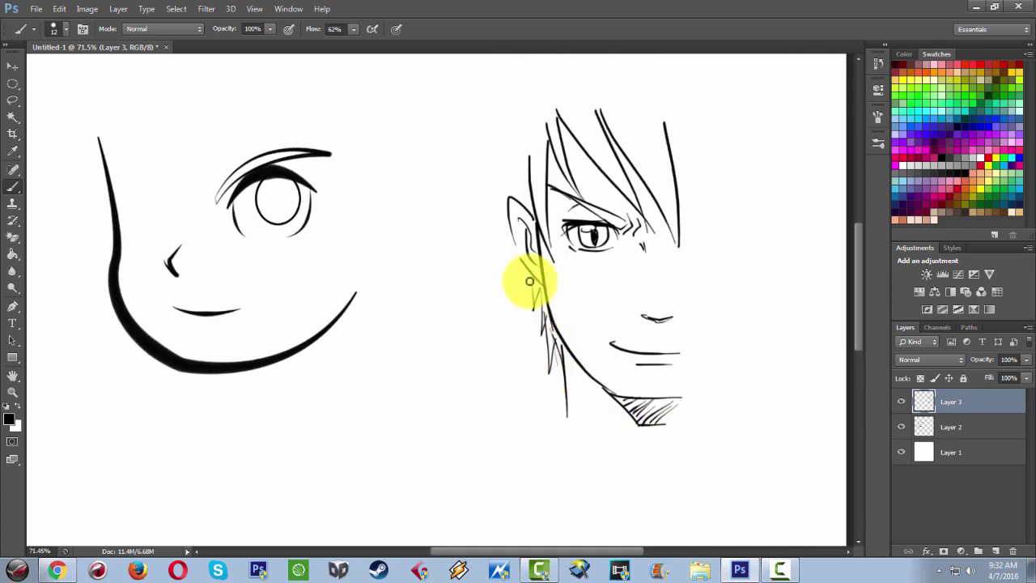
{"action": "left_click_drag", "start_coordinate": [472, 189], "coordinate": [479, 226]}
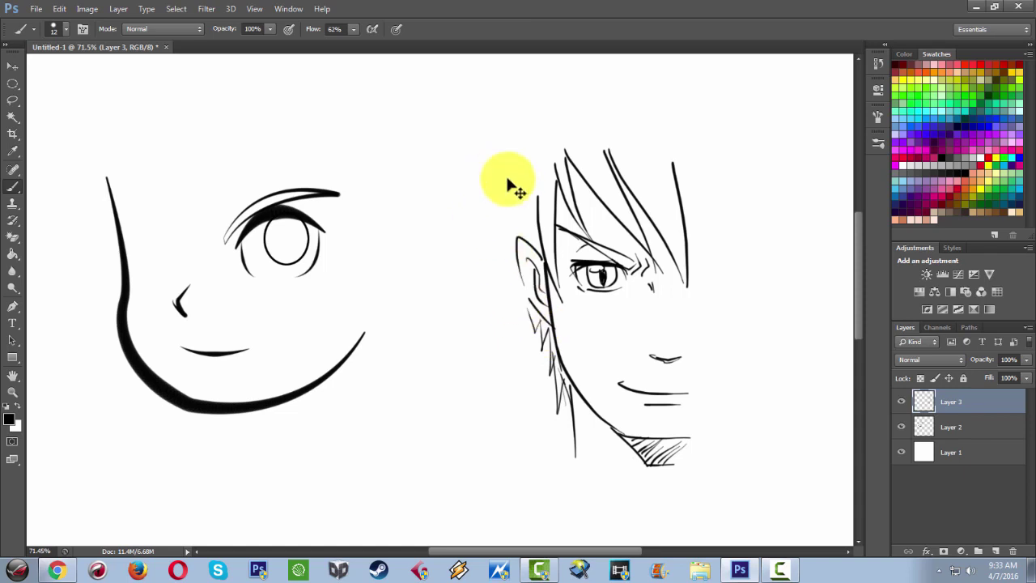
{"action": "mouse_move", "coordinate": [503, 229]}
{"action": "left_mouse_down"}
{"action": "mouse_move", "coordinate": [501, 267]}
{"action": "mouse_move", "coordinate": [520, 304]}
{"action": "mouse_move", "coordinate": [512, 314]}
{"action": "mouse_move", "coordinate": [522, 234]}
{"action": "left_mouse_up"}
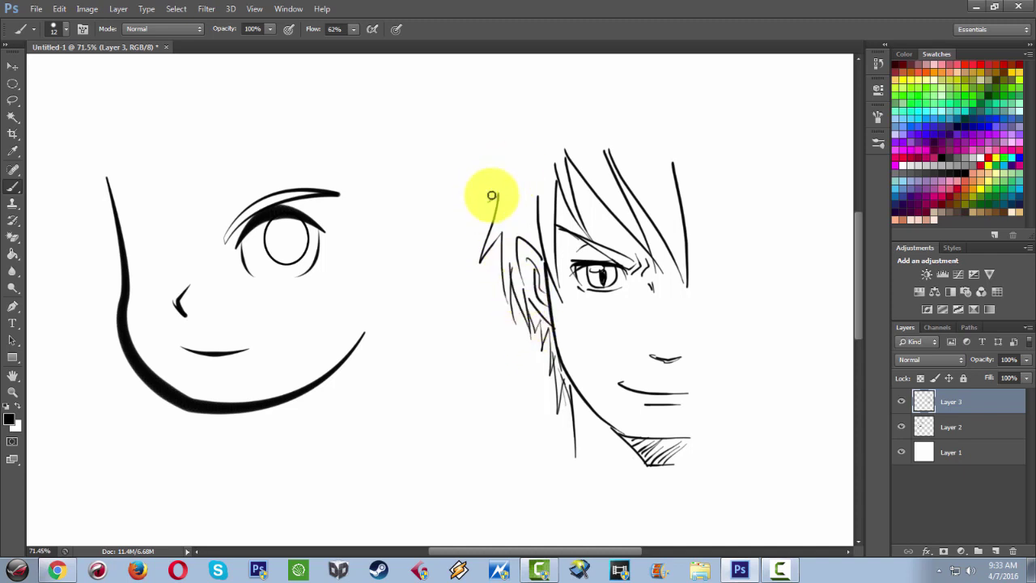
{"action": "left_click_drag", "start_coordinate": [486, 202], "coordinate": [501, 153]}
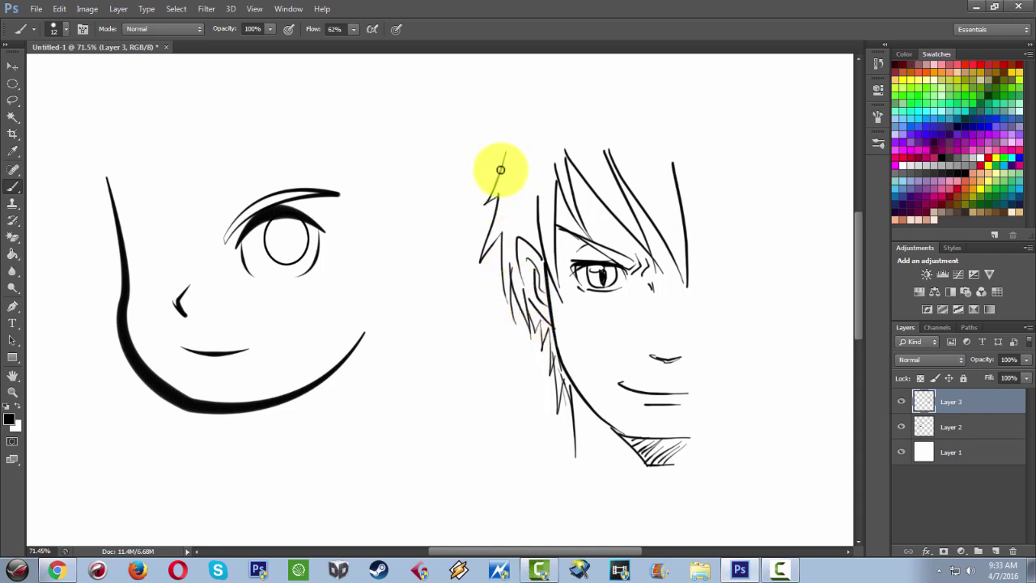
- Switch to the hard round brush preset with tapered stroke ends, directly above the 12 px soft and plain round variants
{"action": "key", "text": "space"}
{"action": "left_click_drag", "start_coordinate": [439, 312], "coordinate": [448, 208]}
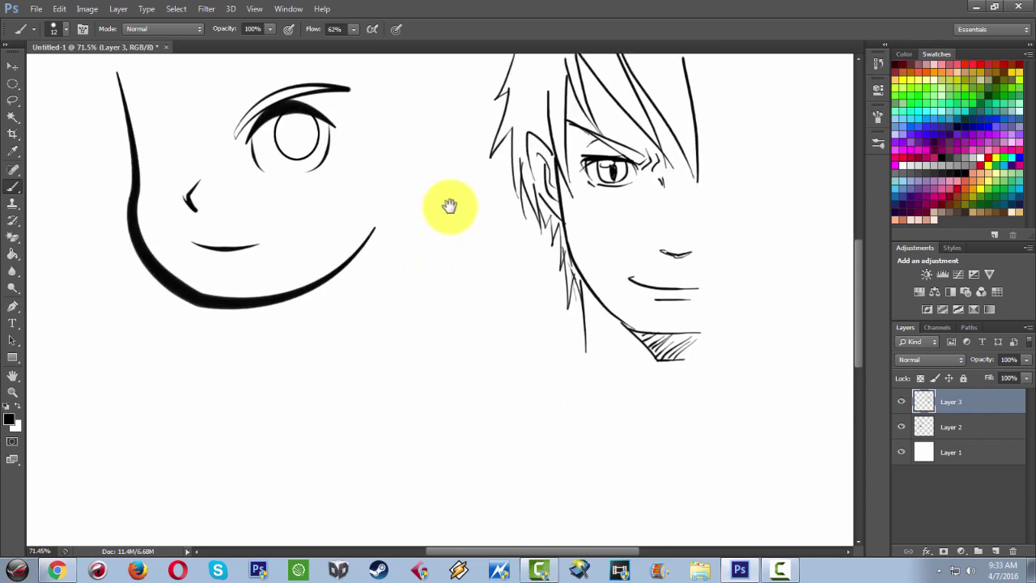
{"action": "left_click_drag", "start_coordinate": [430, 250], "coordinate": [420, 304]}
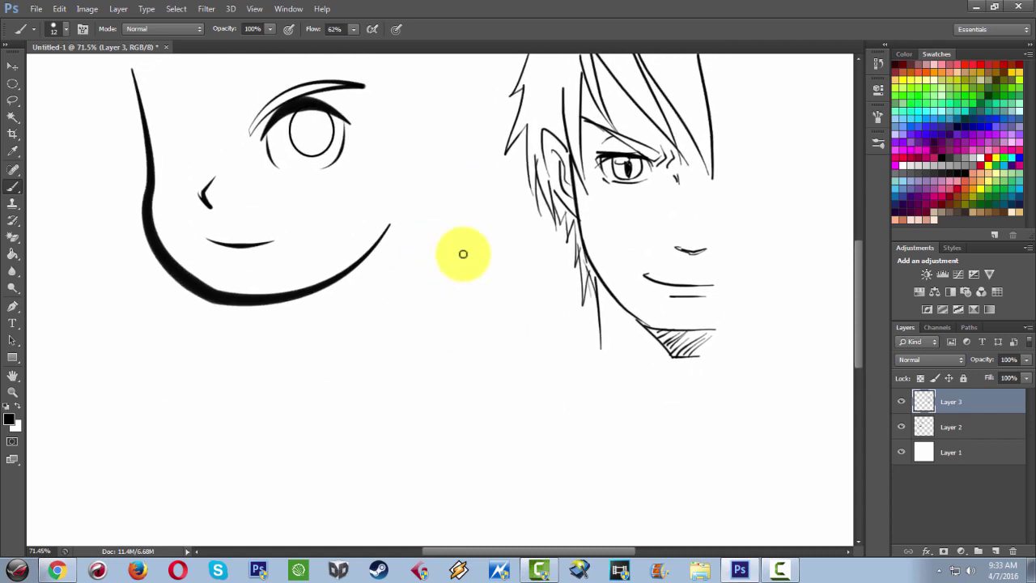
{"action": "left_click", "coordinate": [878, 142]}
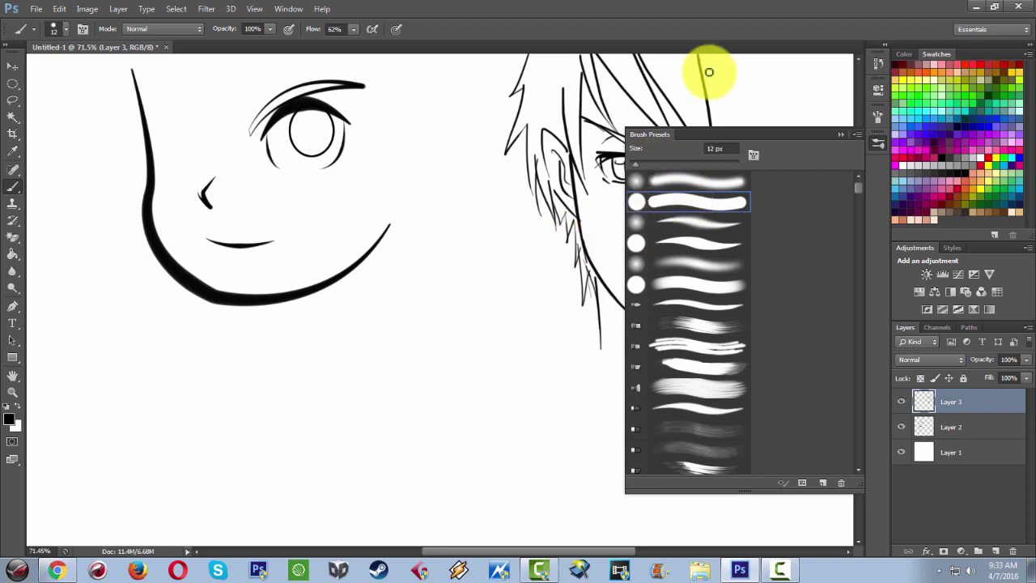
{"action": "left_click", "coordinate": [841, 133]}
{"action": "left_click_drag", "start_coordinate": [747, 173], "coordinate": [669, 197]}
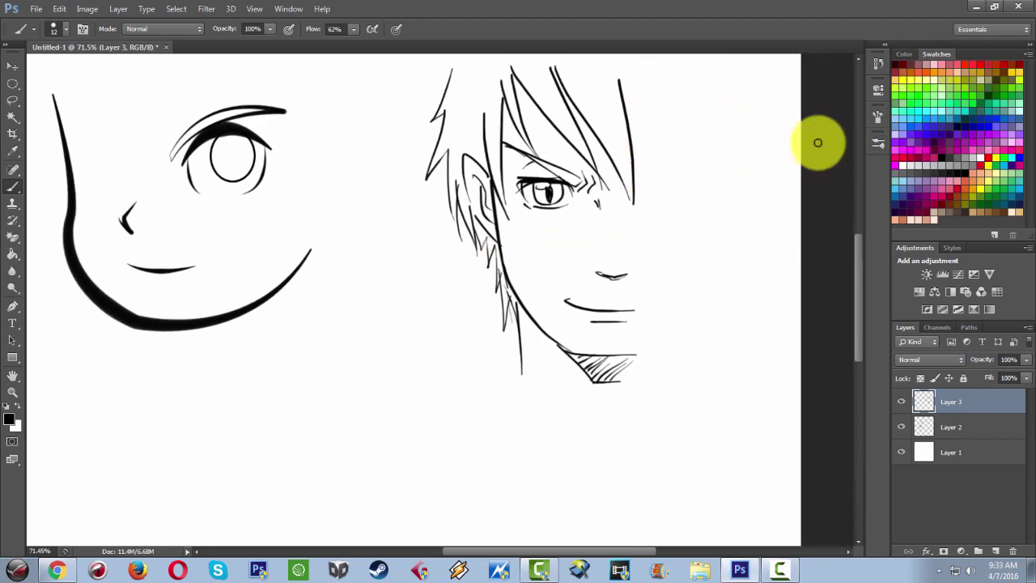
{"action": "left_click", "coordinate": [877, 143]}
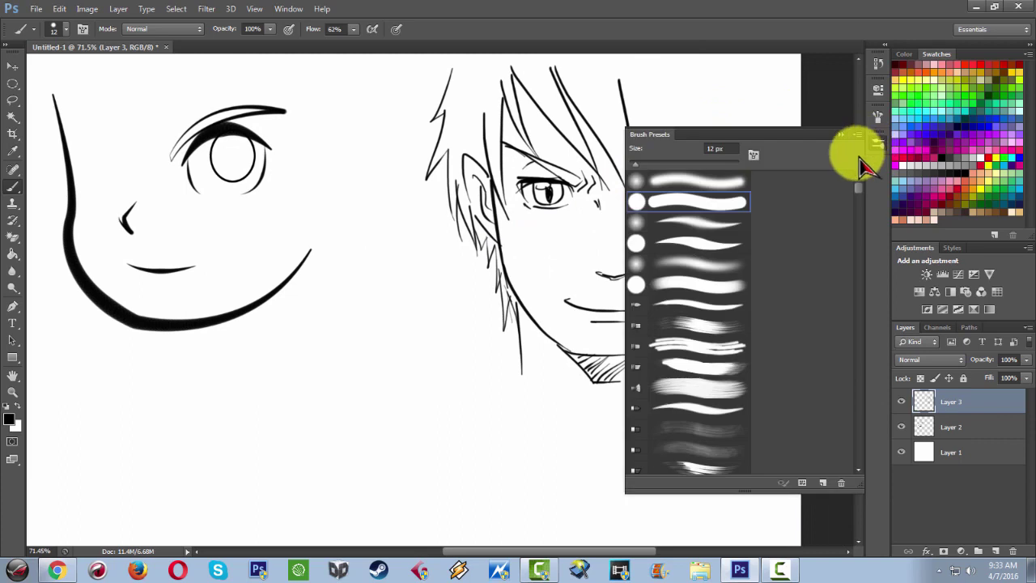
{"action": "left_click", "coordinate": [696, 243]}
- Brush a narrow eye with a slanted brow, lid lines, iris and pupil in the empty area below the first face
{"action": "left_click_drag", "start_coordinate": [507, 296], "coordinate": [613, 231]}
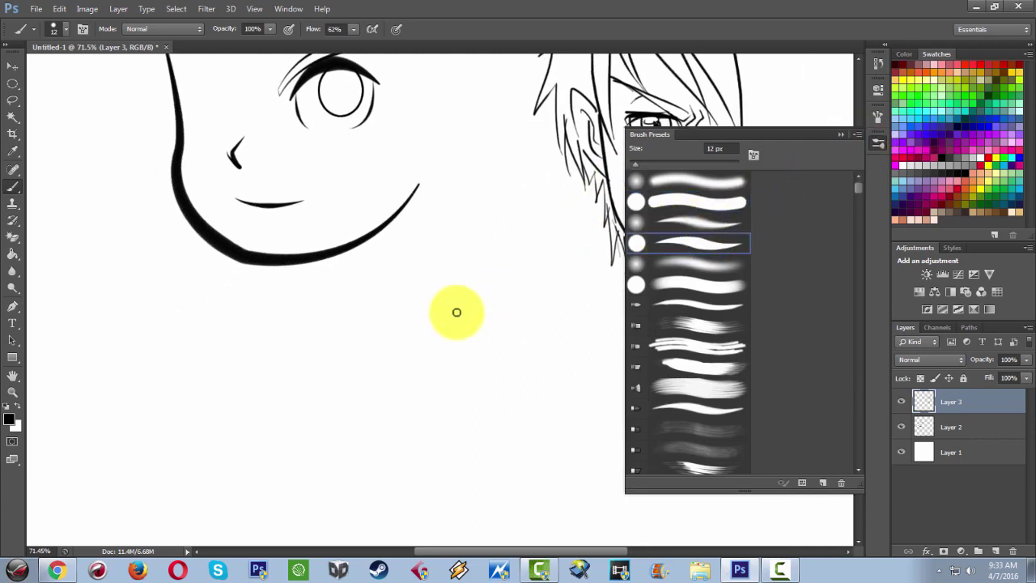
{"action": "left_click_drag", "start_coordinate": [502, 273], "coordinate": [447, 312]}
{"action": "mouse_move", "coordinate": [505, 280]}
{"action": "left_mouse_down"}
{"action": "mouse_move", "coordinate": [455, 325]}
{"action": "mouse_move", "coordinate": [456, 308]}
{"action": "mouse_move", "coordinate": [524, 296]}
{"action": "mouse_move", "coordinate": [497, 322]}
{"action": "left_mouse_up"}
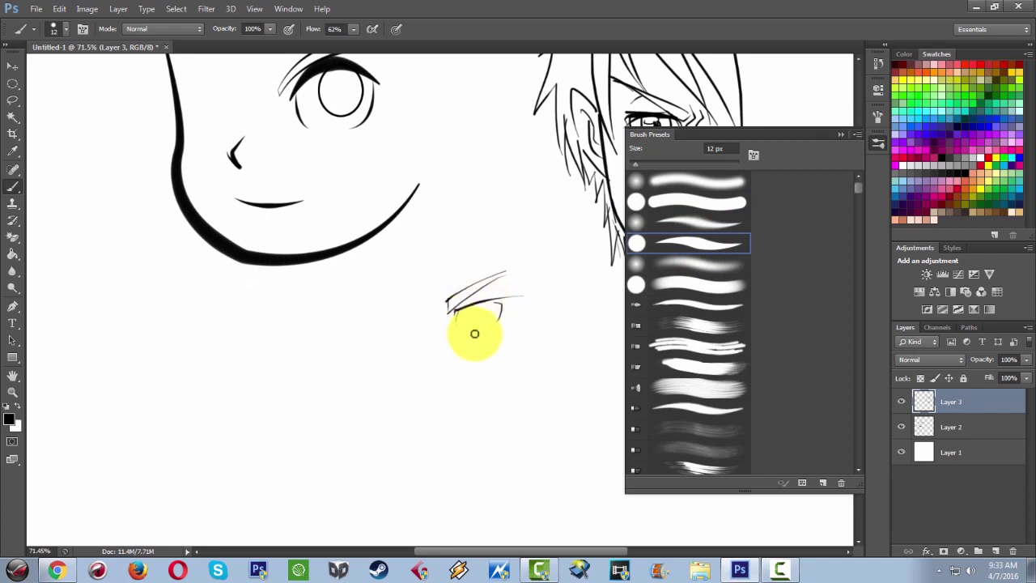
{"action": "mouse_move", "coordinate": [464, 329]}
{"action": "left_mouse_down"}
{"action": "mouse_move", "coordinate": [496, 324]}
{"action": "mouse_move", "coordinate": [479, 323]}
{"action": "left_mouse_up"}
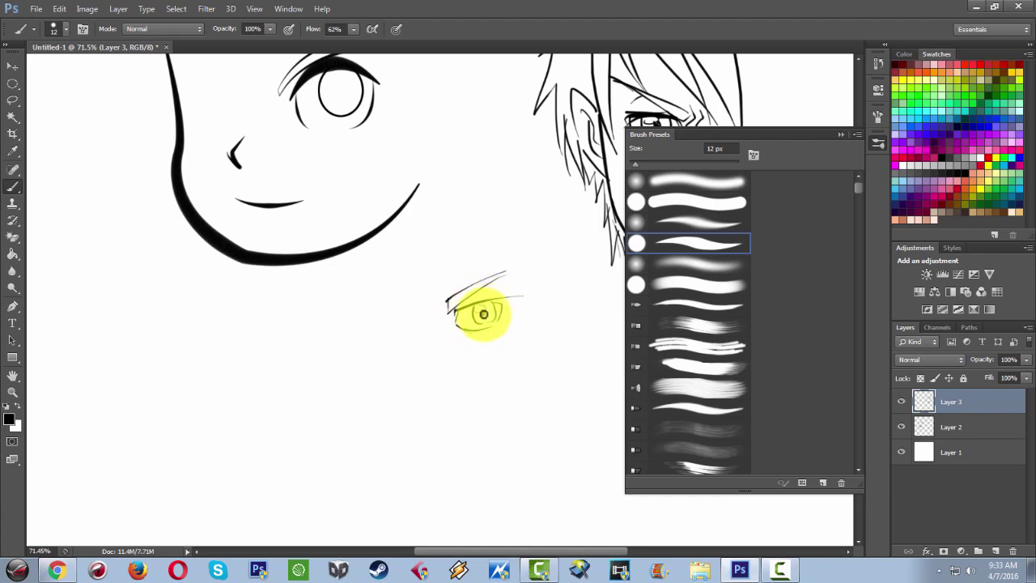
- Brush an angular nose and a slim closed mouth shape below the new eye
{"action": "mouse_move", "coordinate": [435, 321]}
{"action": "left_mouse_down"}
{"action": "mouse_move", "coordinate": [458, 286]}
{"action": "mouse_move", "coordinate": [457, 299]}
{"action": "left_mouse_up"}
{"action": "left_click_drag", "start_coordinate": [457, 280], "coordinate": [461, 296]}
{"action": "mouse_move", "coordinate": [432, 327]}
{"action": "left_mouse_down"}
{"action": "mouse_move", "coordinate": [439, 367]}
{"action": "mouse_move", "coordinate": [489, 374]}
{"action": "left_mouse_up"}
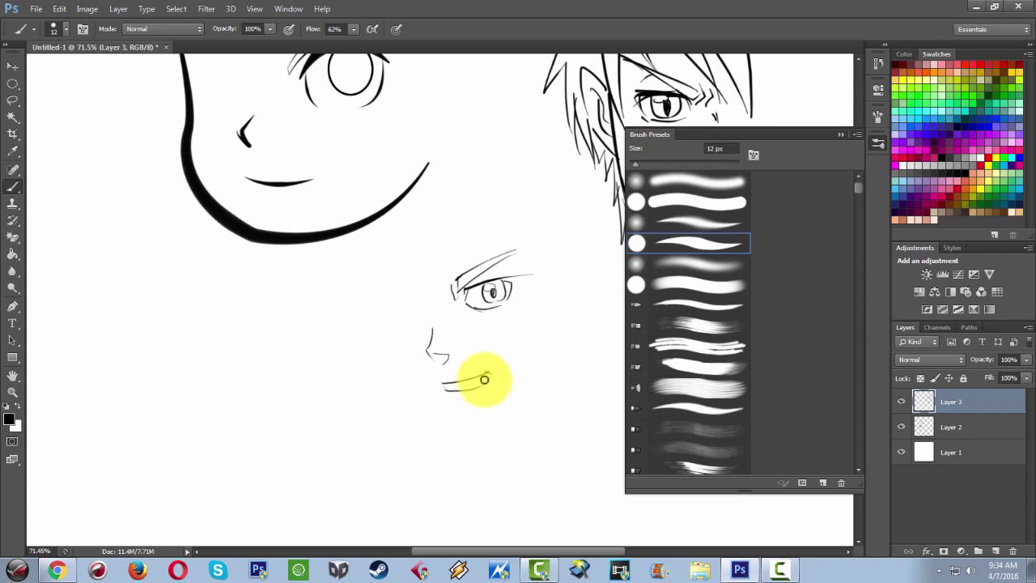
{"action": "left_click_drag", "start_coordinate": [491, 373], "coordinate": [480, 389]}
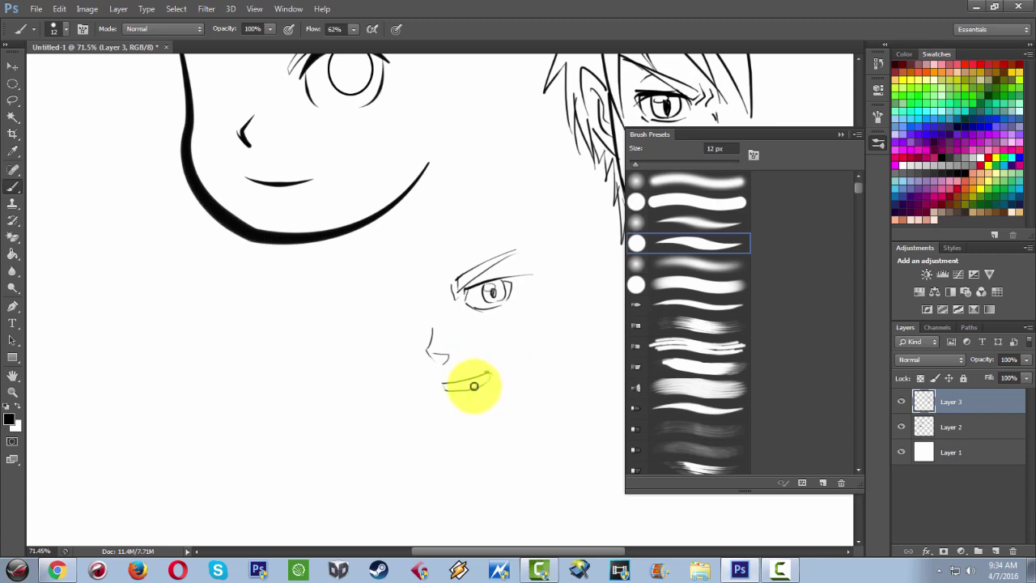
- Switch to the 12 px pointed bristle brush preset and draw a side-profile forehead, nose and upper lip below the first face
{"action": "left_click", "coordinate": [694, 305]}
{"action": "mouse_move", "coordinate": [404, 353]}
{"action": "left_mouse_down"}
{"action": "mouse_move", "coordinate": [509, 338]}
{"action": "mouse_move", "coordinate": [412, 347]}
{"action": "left_mouse_up"}
{"action": "left_click_drag", "start_coordinate": [336, 283], "coordinate": [315, 364]}
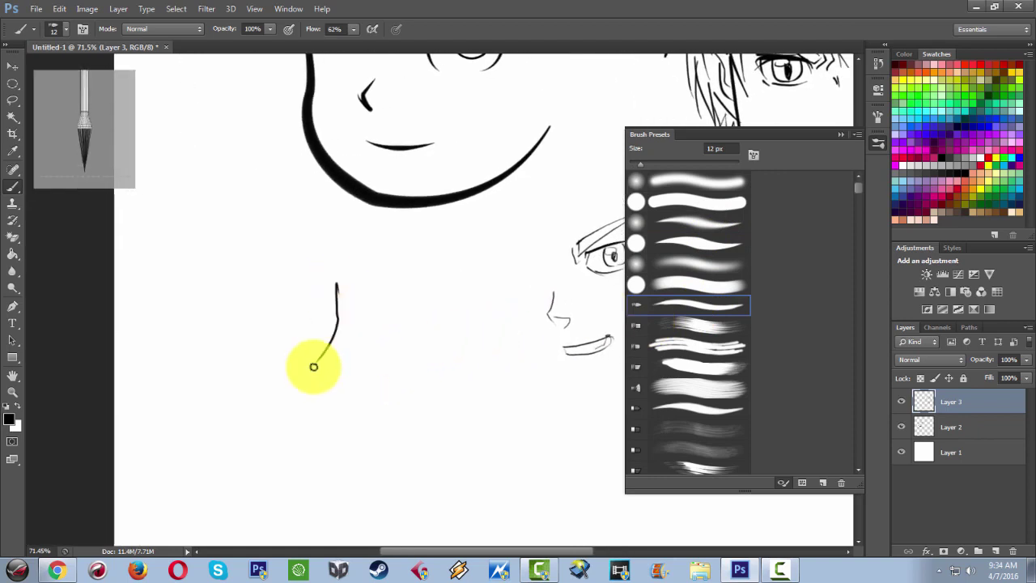
{"action": "key", "text": "ctrl+z"}
{"action": "mouse_move", "coordinate": [336, 267]}
{"action": "left_mouse_down"}
{"action": "mouse_move", "coordinate": [350, 334]}
{"action": "mouse_move", "coordinate": [331, 370]}
{"action": "mouse_move", "coordinate": [352, 395]}
{"action": "mouse_move", "coordinate": [352, 384]}
{"action": "mouse_move", "coordinate": [367, 387]}
{"action": "mouse_move", "coordinate": [368, 329]}
{"action": "mouse_move", "coordinate": [356, 326]}
{"action": "mouse_move", "coordinate": [363, 349]}
{"action": "left_mouse_up"}
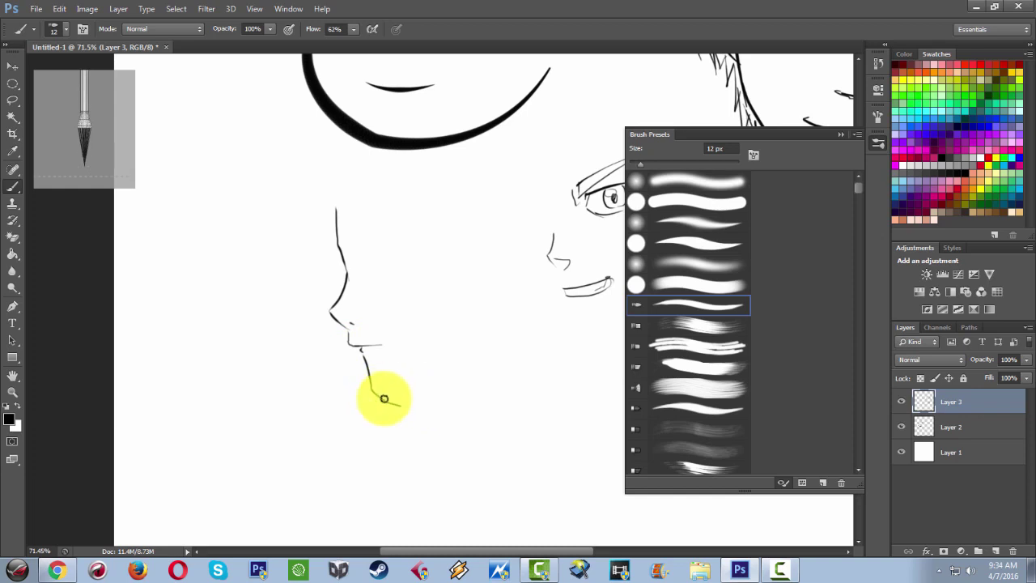
- Brush the profile's lower lip, chin and jawline, redrawing the chin and rear jaw strokes
{"action": "mouse_move", "coordinate": [365, 356]}
{"action": "left_mouse_down"}
{"action": "mouse_move", "coordinate": [369, 392]}
{"action": "mouse_move", "coordinate": [421, 396]}
{"action": "left_mouse_up"}
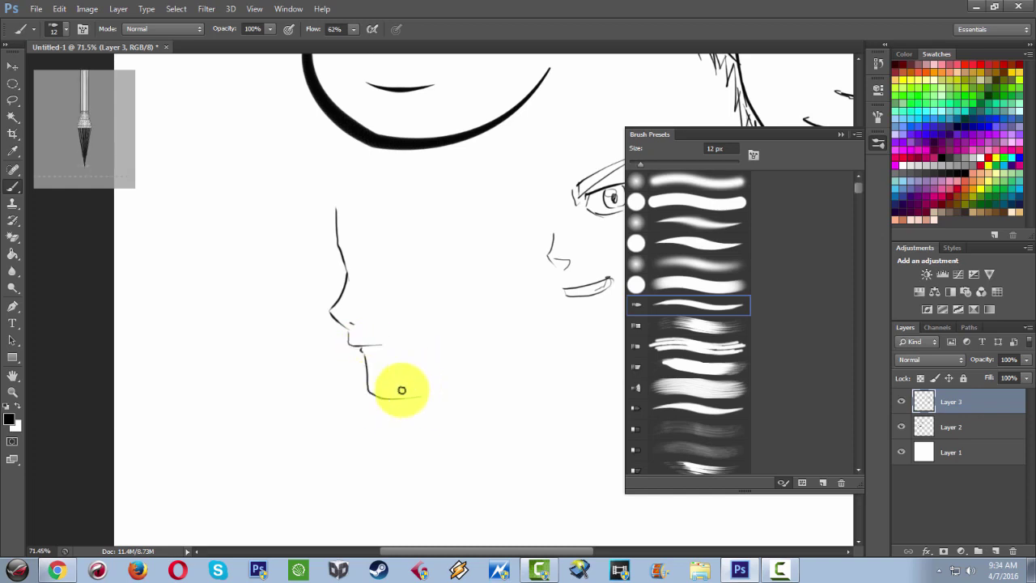
{"action": "key", "text": "ctrl+z"}
{"action": "mouse_move", "coordinate": [364, 355]}
{"action": "left_mouse_down"}
{"action": "mouse_move", "coordinate": [395, 399]}
{"action": "mouse_move", "coordinate": [475, 358]}
{"action": "left_mouse_up"}
{"action": "left_click_drag", "start_coordinate": [491, 313], "coordinate": [469, 363]}
{"action": "key", "text": "ctrl+z"}
{"action": "left_click_drag", "start_coordinate": [502, 311], "coordinate": [471, 361]}
- Brush a slanted eyebrow and a narrow eye with lids, iris and pupil on the profile face
{"action": "left_click_drag", "start_coordinate": [370, 259], "coordinate": [412, 266]}
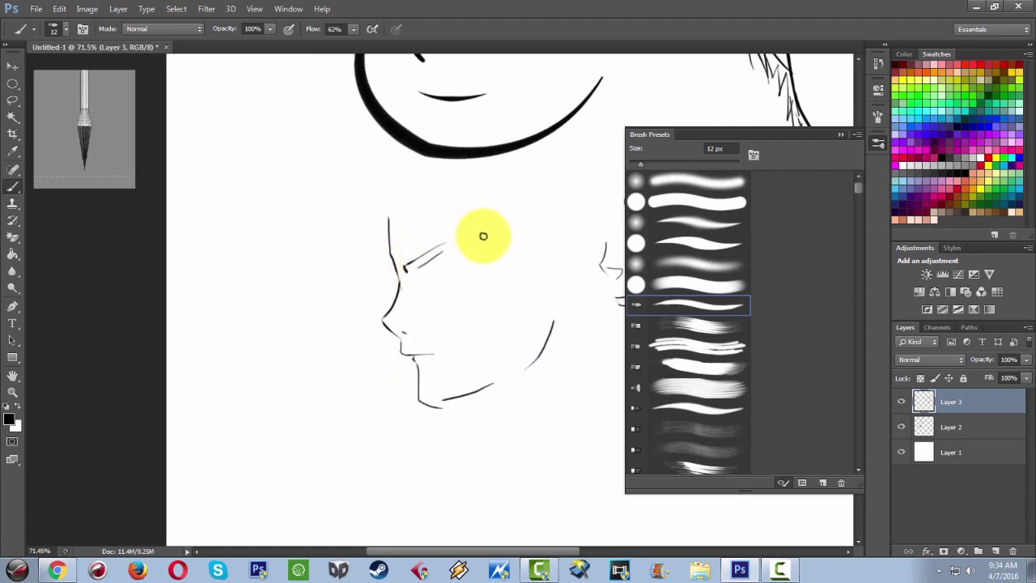
{"action": "mouse_move", "coordinate": [455, 239]}
{"action": "left_mouse_down"}
{"action": "mouse_move", "coordinate": [425, 272]}
{"action": "mouse_move", "coordinate": [451, 264]}
{"action": "mouse_move", "coordinate": [423, 269]}
{"action": "mouse_move", "coordinate": [453, 268]}
{"action": "mouse_move", "coordinate": [430, 282]}
{"action": "mouse_move", "coordinate": [445, 260]}
{"action": "left_mouse_up"}
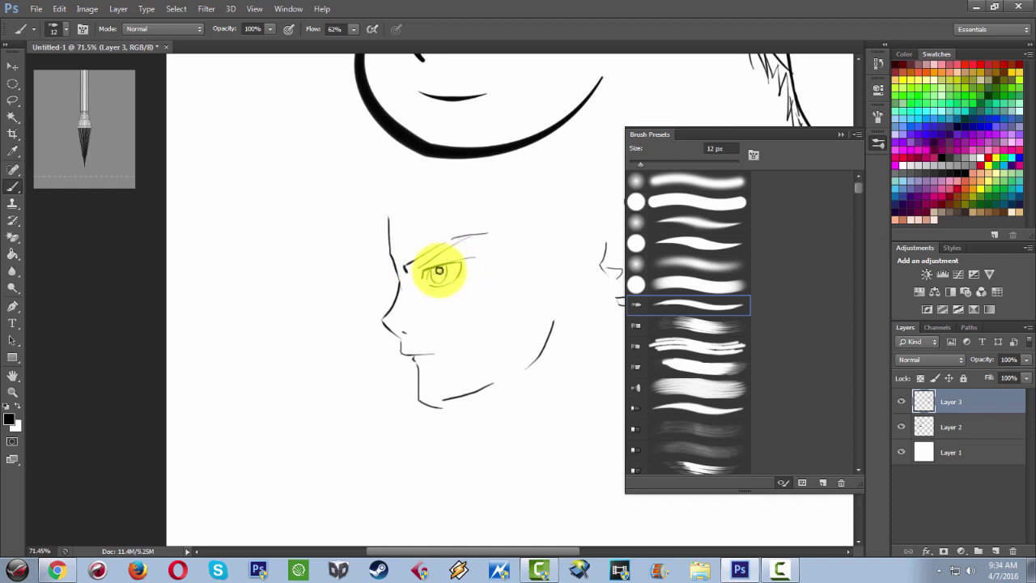
- Brush pointed bangs over the profile's forehead and long hair strands sweeping down toward the rear jaw
{"action": "left_click_drag", "start_coordinate": [433, 227], "coordinate": [463, 268]}
{"action": "left_click_drag", "start_coordinate": [403, 210], "coordinate": [468, 297]}
{"action": "left_click_drag", "start_coordinate": [416, 193], "coordinate": [452, 279]}
{"action": "left_click_drag", "start_coordinate": [471, 204], "coordinate": [557, 331]}
{"action": "left_click_drag", "start_coordinate": [486, 212], "coordinate": [571, 352]}
{"action": "left_click_drag", "start_coordinate": [549, 231], "coordinate": [576, 352]}
- Brush long pointed hair strands hanging in front of the profile's brow, nose and mouth
{"action": "left_click_drag", "start_coordinate": [378, 237], "coordinate": [373, 282]}
{"action": "left_click_drag", "start_coordinate": [384, 293], "coordinate": [351, 328]}
{"action": "left_click_drag", "start_coordinate": [398, 281], "coordinate": [385, 380]}
{"action": "left_click_drag", "start_coordinate": [412, 303], "coordinate": [408, 383]}
{"action": "left_click_drag", "start_coordinate": [412, 308], "coordinate": [397, 418]}
{"action": "mouse_move", "coordinate": [398, 419]}
{"action": "left_mouse_down"}
{"action": "mouse_move", "coordinate": [422, 394]}
{"action": "mouse_move", "coordinate": [413, 407]}
{"action": "mouse_move", "coordinate": [429, 405]}
{"action": "left_mouse_up"}
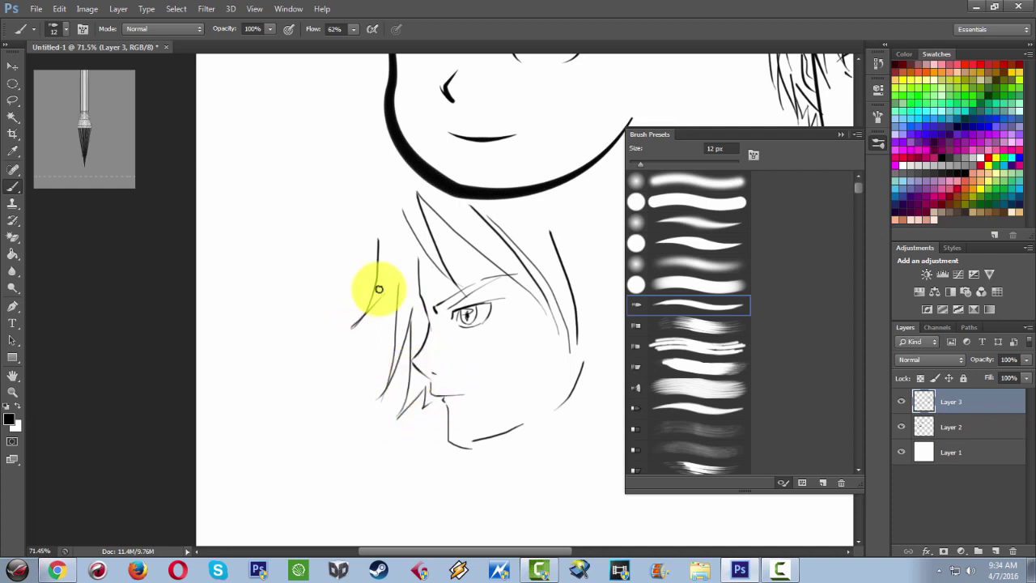
- Add short pointed strands to the profile's front bangs and close the brush presets
{"action": "left_click_drag", "start_coordinate": [422, 243], "coordinate": [435, 283]}
{"action": "mouse_move", "coordinate": [403, 209]}
{"action": "left_mouse_down"}
{"action": "mouse_move", "coordinate": [443, 272]}
{"action": "mouse_move", "coordinate": [430, 277]}
{"action": "left_mouse_up"}
{"action": "left_click_drag", "start_coordinate": [499, 250], "coordinate": [523, 298]}
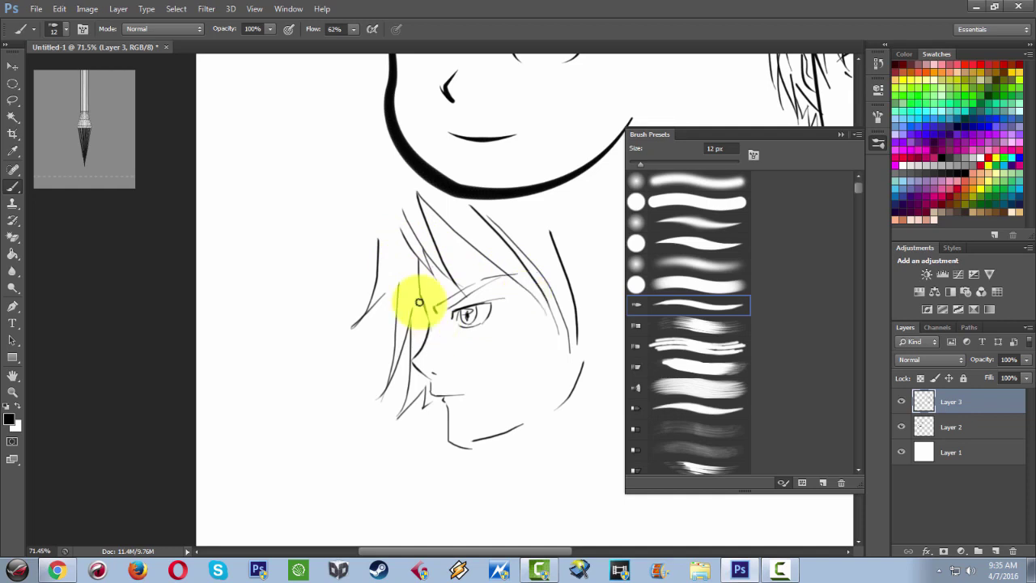
{"action": "left_click", "coordinate": [841, 135]}
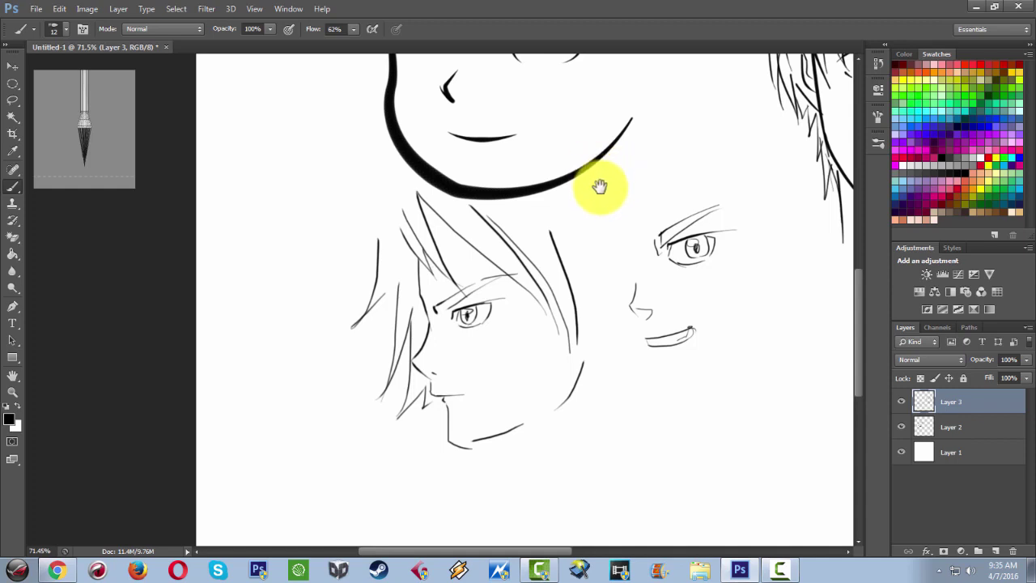
{"action": "mouse_move", "coordinate": [613, 179]}
{"action": "left_mouse_down"}
{"action": "mouse_move", "coordinate": [488, 259]}
{"action": "mouse_move", "coordinate": [534, 247]}
{"action": "mouse_move", "coordinate": [473, 242]}
{"action": "left_mouse_up"}
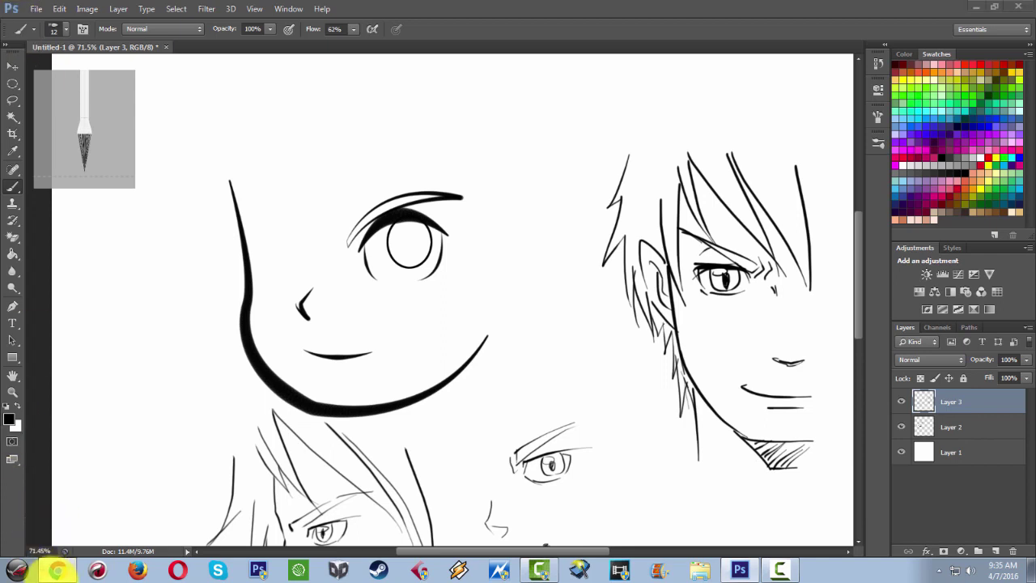
- Switch to Chrome to examine the Gumroad page for Kyle's ULTIMATE Photoshop Brush Pack 1, and return to Photoshop
{"action": "left_click", "coordinate": [57, 571]}
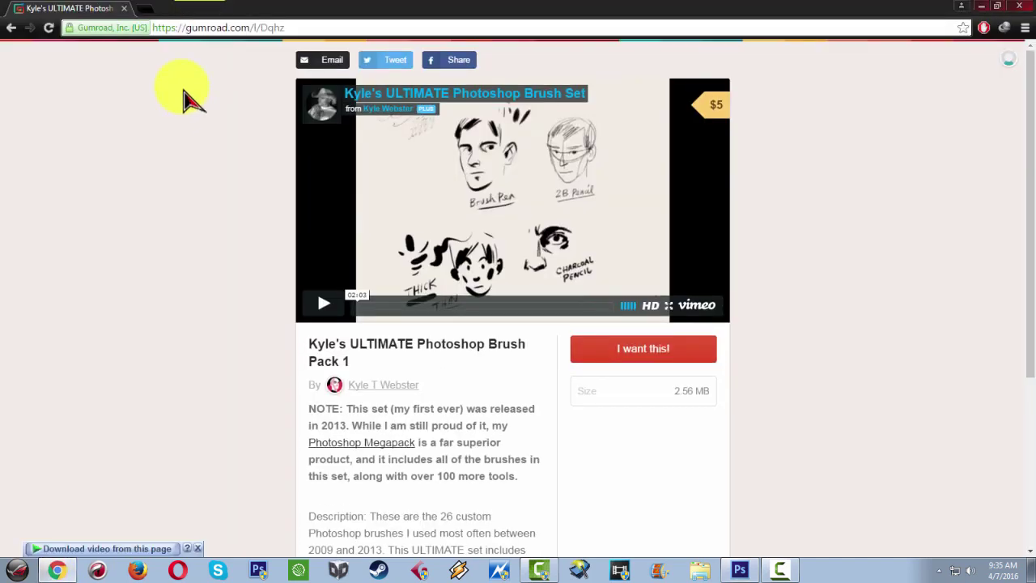
{"action": "left_click_drag", "start_coordinate": [183, 29], "coordinate": [268, 33]}
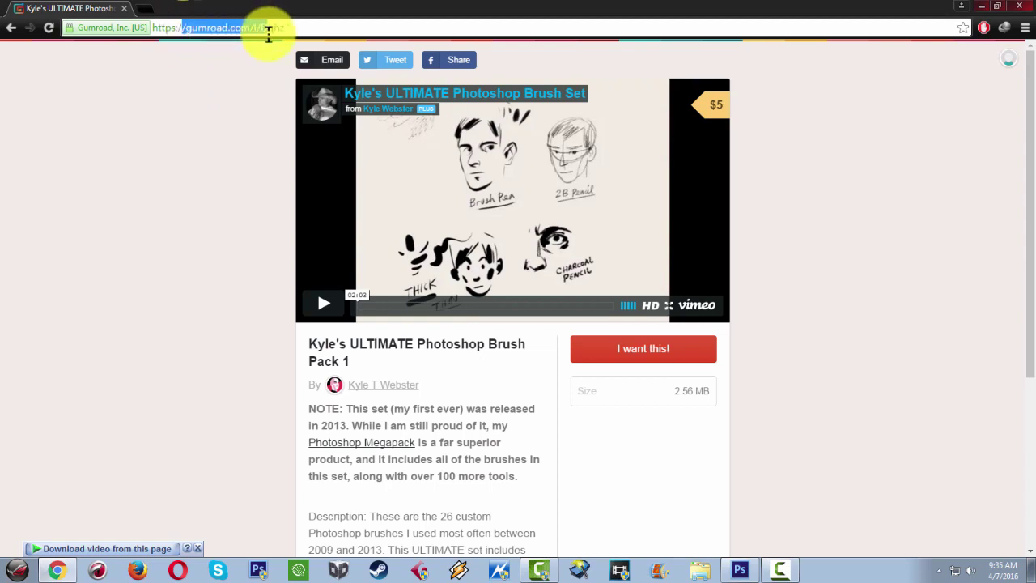
{"action": "left_click", "coordinate": [268, 30]}
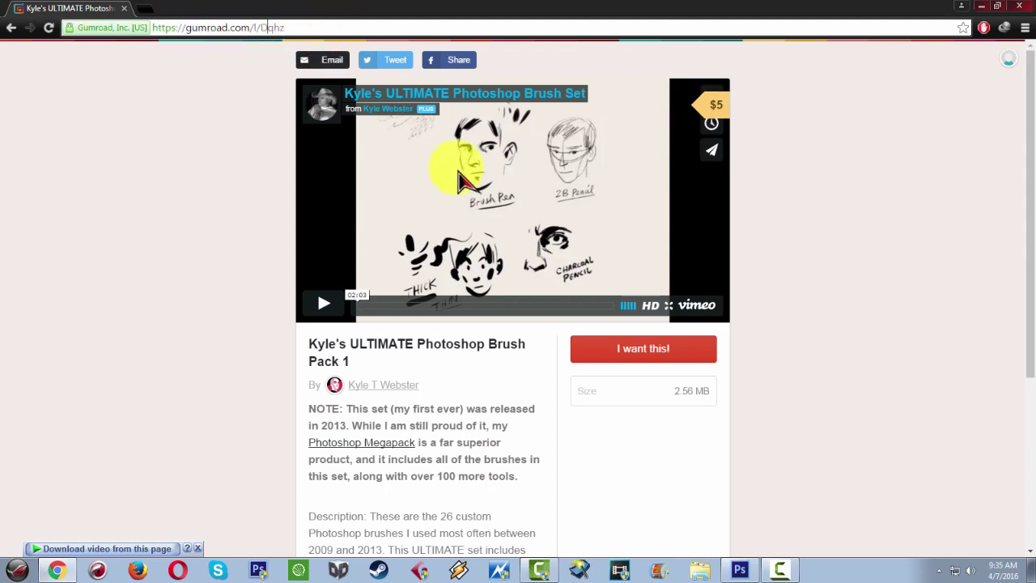
{"action": "scroll", "coordinate": [453, 173], "scroll_direction": "down", "scroll_amount": 1}
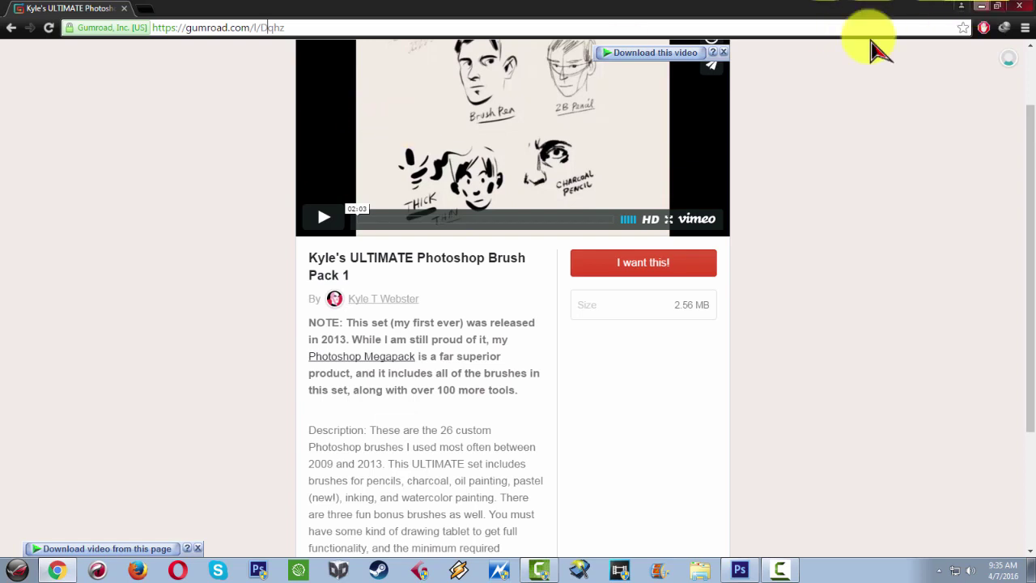
{"action": "left_click", "coordinate": [983, 7]}
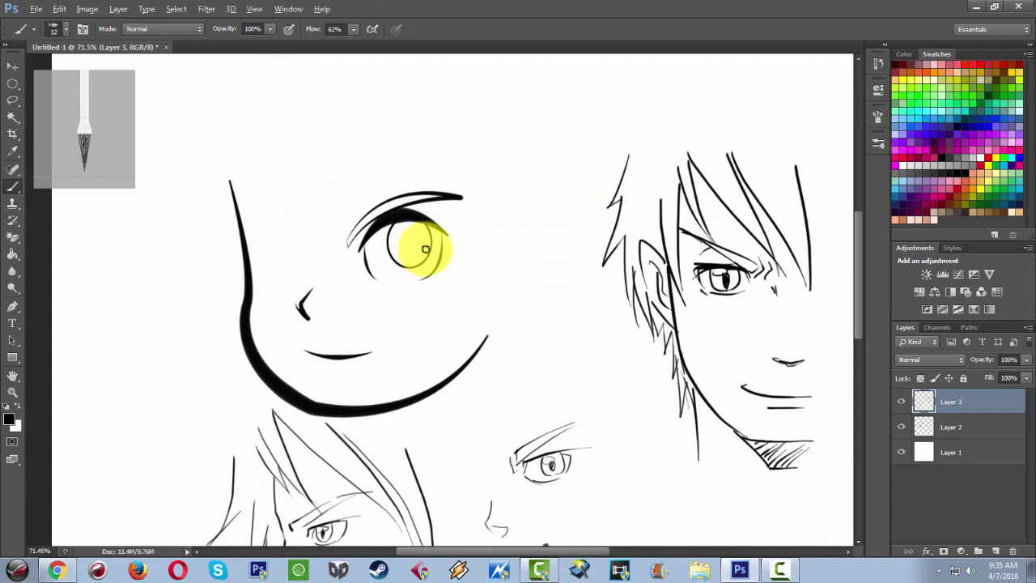
- Load the KYLE Ultimate Inking Thick 'n Thin brush tool preset for drawing in the blank area beside the sketches
{"action": "scroll", "coordinate": [424, 249], "scroll_direction": "down", "scroll_amount": 5}
{"action": "mouse_move", "coordinate": [409, 275]}
{"action": "left_mouse_down"}
{"action": "mouse_move", "coordinate": [396, 198]}
{"action": "mouse_move", "coordinate": [376, 158]}
{"action": "left_mouse_up"}
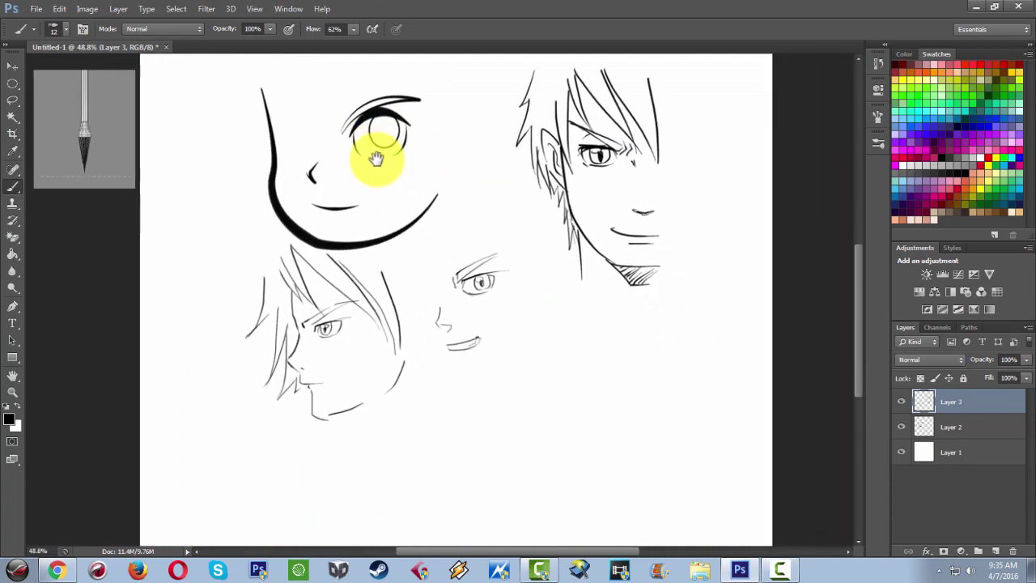
{"action": "left_click", "coordinate": [26, 30]}
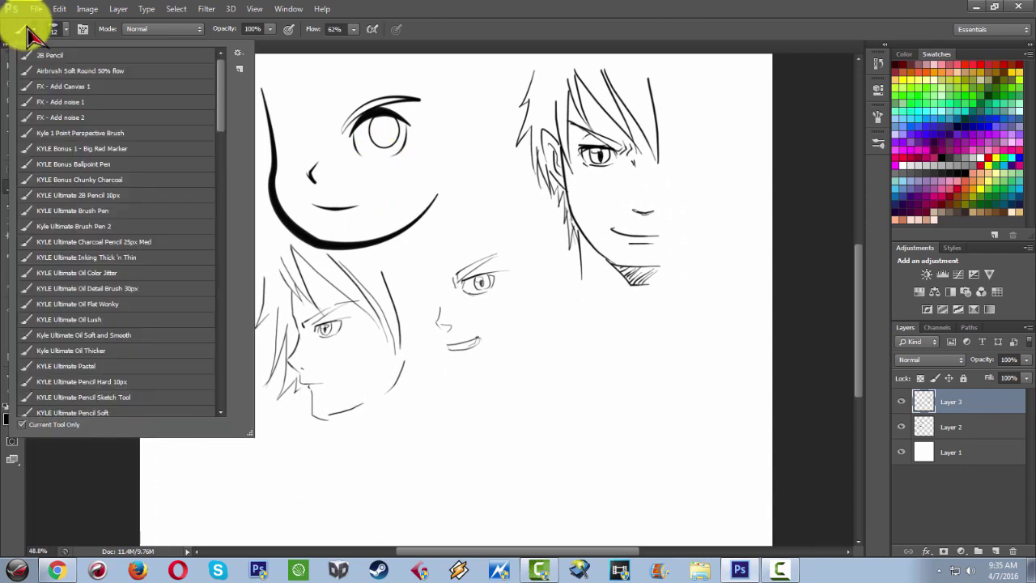
{"action": "left_click", "coordinate": [97, 259]}
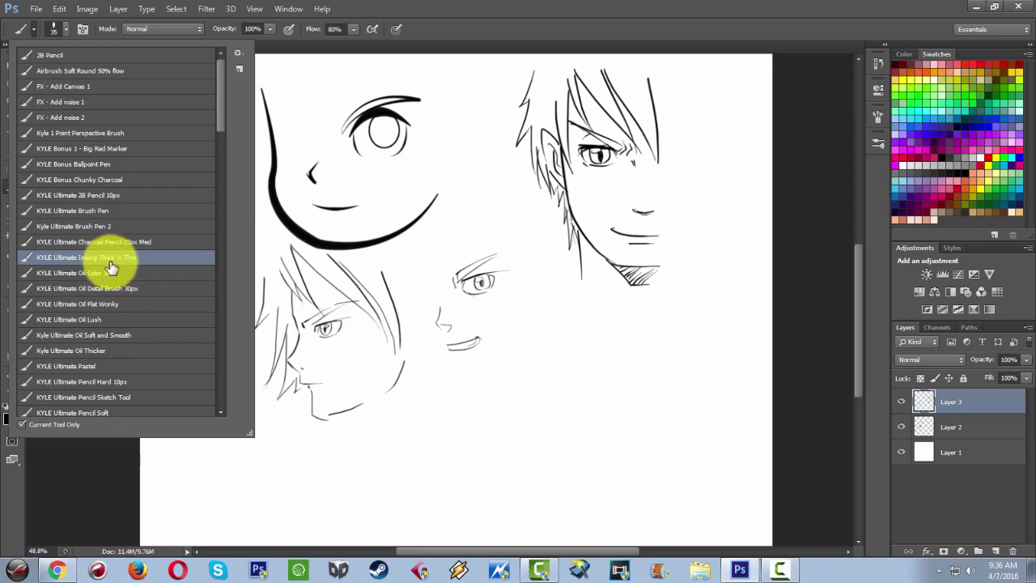
{"action": "left_click", "coordinate": [25, 26]}
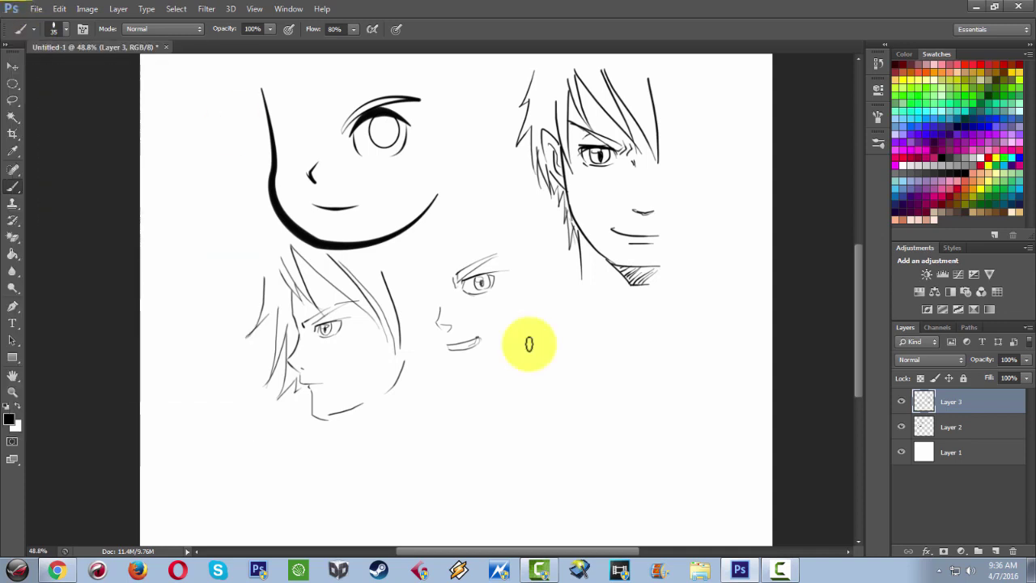
{"action": "scroll", "coordinate": [569, 383], "scroll_direction": "up", "scroll_amount": 3}
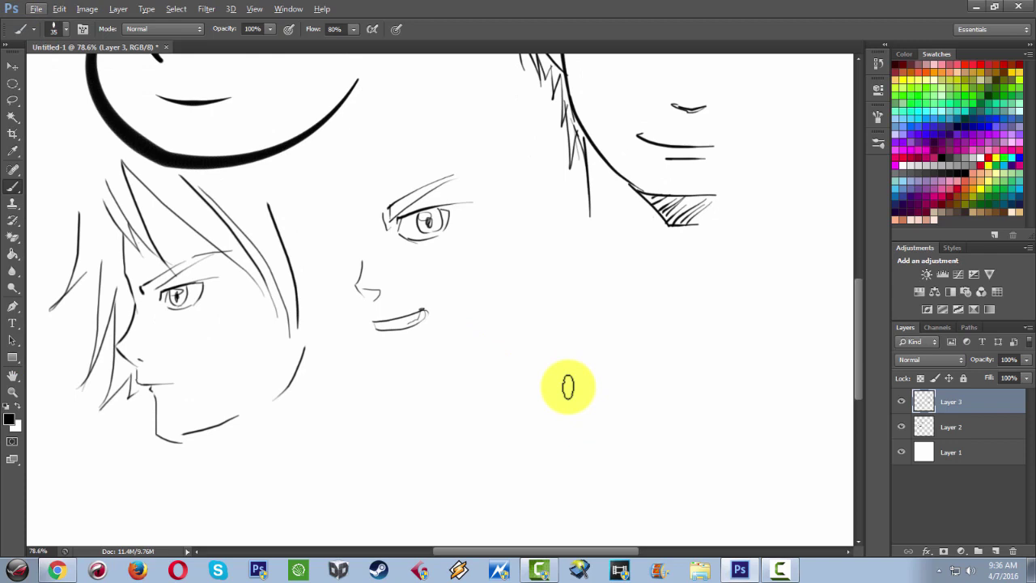
- Brush a thick, slanted eyebrow and an upper eyelid line in the blank area below the front-facing portrait
{"action": "mouse_move", "coordinate": [643, 272]}
{"action": "left_mouse_down"}
{"action": "mouse_move", "coordinate": [546, 310]}
{"action": "mouse_move", "coordinate": [652, 276]}
{"action": "left_mouse_up"}
{"action": "key", "text": "ctrl+z"}
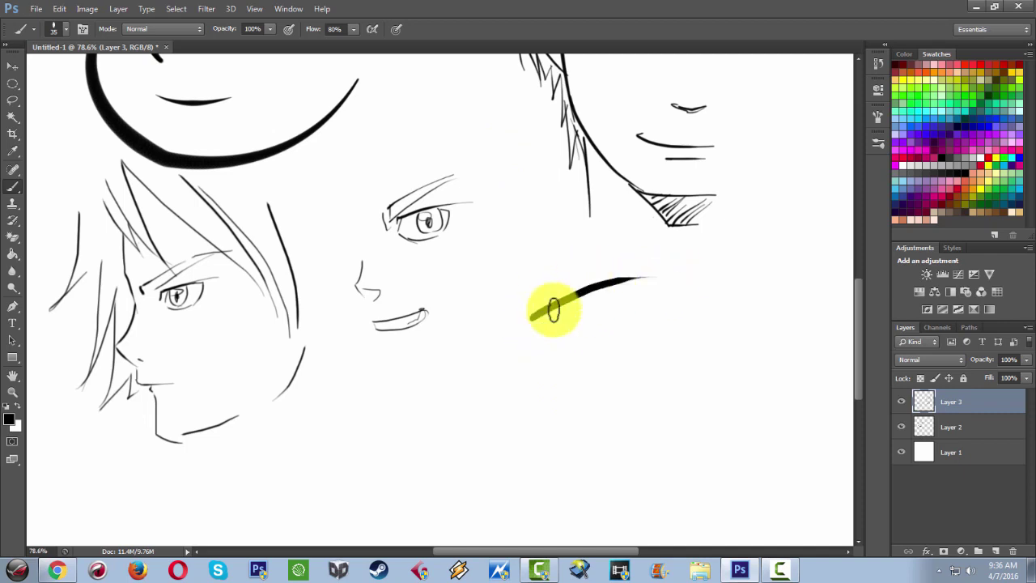
{"action": "mouse_move", "coordinate": [596, 306]}
{"action": "left_mouse_down"}
{"action": "mouse_move", "coordinate": [674, 278]}
{"action": "mouse_move", "coordinate": [589, 309]}
{"action": "mouse_move", "coordinate": [649, 304]}
{"action": "left_mouse_up"}
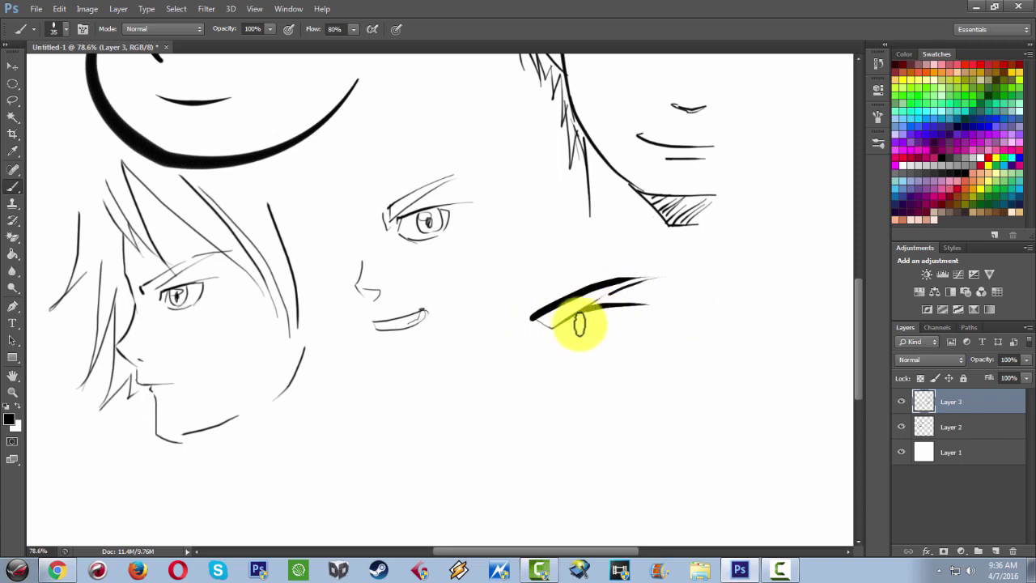
- Draw the eye's side and lower lid lines, a round iris and a dark pupil beneath the thick eyebrow
{"action": "left_click_drag", "start_coordinate": [564, 345], "coordinate": [612, 289]}
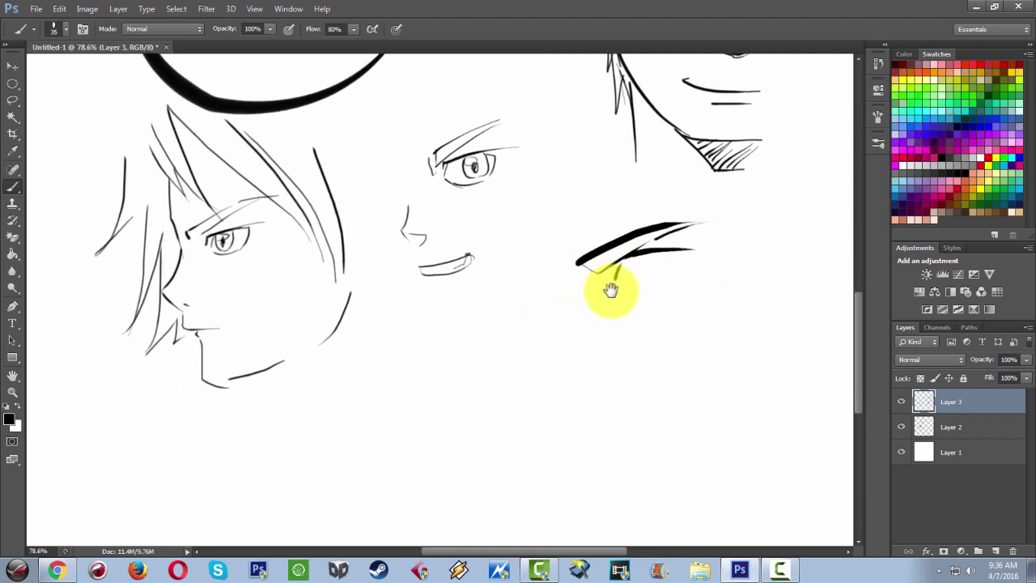
{"action": "mouse_move", "coordinate": [676, 285]}
{"action": "left_mouse_down"}
{"action": "mouse_move", "coordinate": [679, 197]}
{"action": "mouse_move", "coordinate": [698, 204]}
{"action": "mouse_move", "coordinate": [633, 237]}
{"action": "mouse_move", "coordinate": [685, 230]}
{"action": "left_mouse_up"}
{"action": "key", "text": "ctrl+z"}
{"action": "mouse_move", "coordinate": [652, 199]}
{"action": "left_mouse_down"}
{"action": "mouse_move", "coordinate": [656, 232]}
{"action": "mouse_move", "coordinate": [688, 196]}
{"action": "mouse_move", "coordinate": [675, 208]}
{"action": "left_mouse_up"}
{"action": "key", "text": "ctrl+z"}
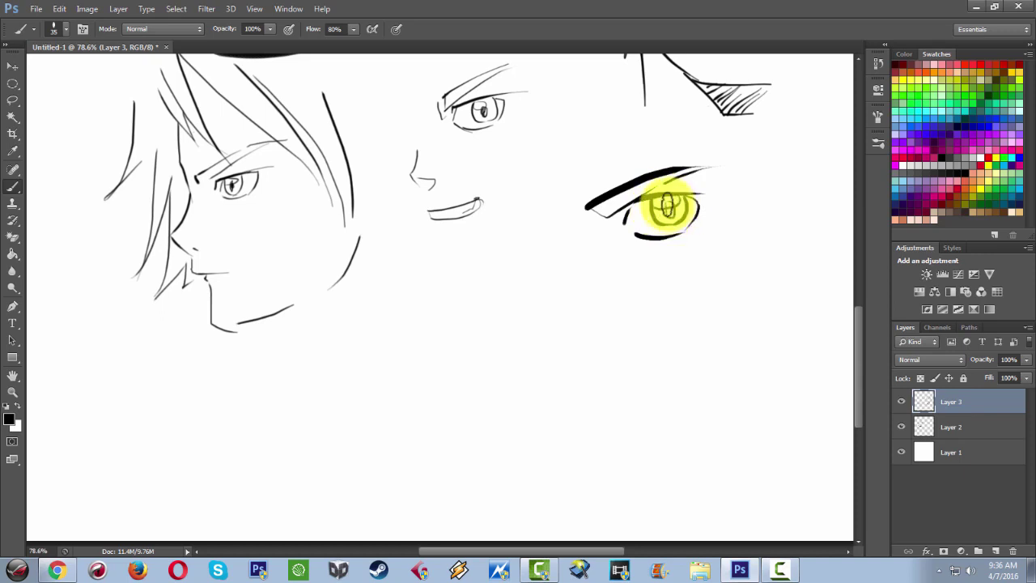
{"action": "left_click_drag", "start_coordinate": [673, 208], "coordinate": [670, 217]}
{"action": "left_click_drag", "start_coordinate": [580, 252], "coordinate": [576, 307]}
{"action": "mouse_move", "coordinate": [575, 253]}
{"action": "left_mouse_down"}
{"action": "mouse_move", "coordinate": [554, 303]}
{"action": "mouse_move", "coordinate": [568, 312]}
{"action": "left_mouse_up"}
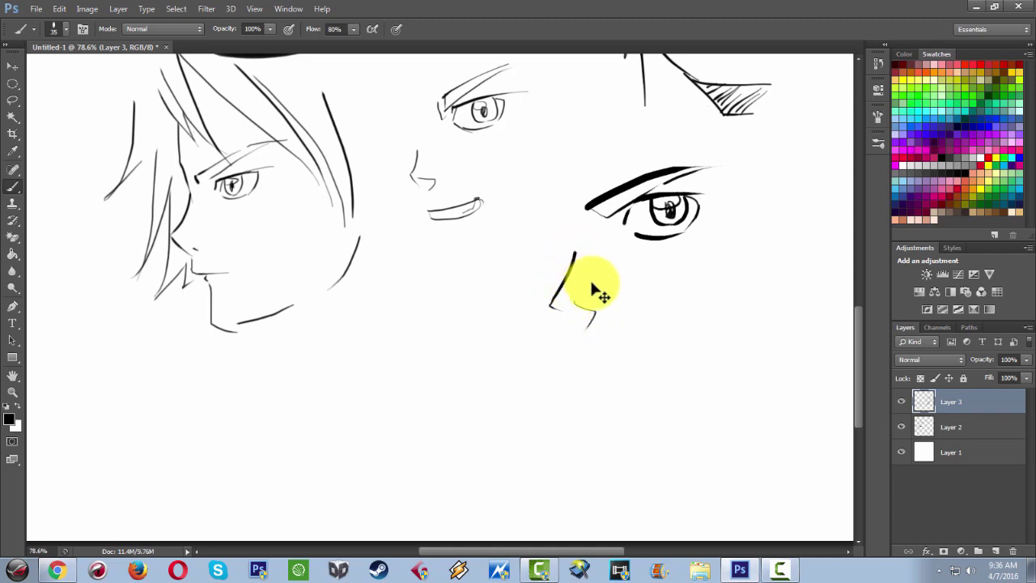
{"action": "key", "text": "ctrl+alt+z"}
{"action": "key", "text": "ctrl+alt+z"}
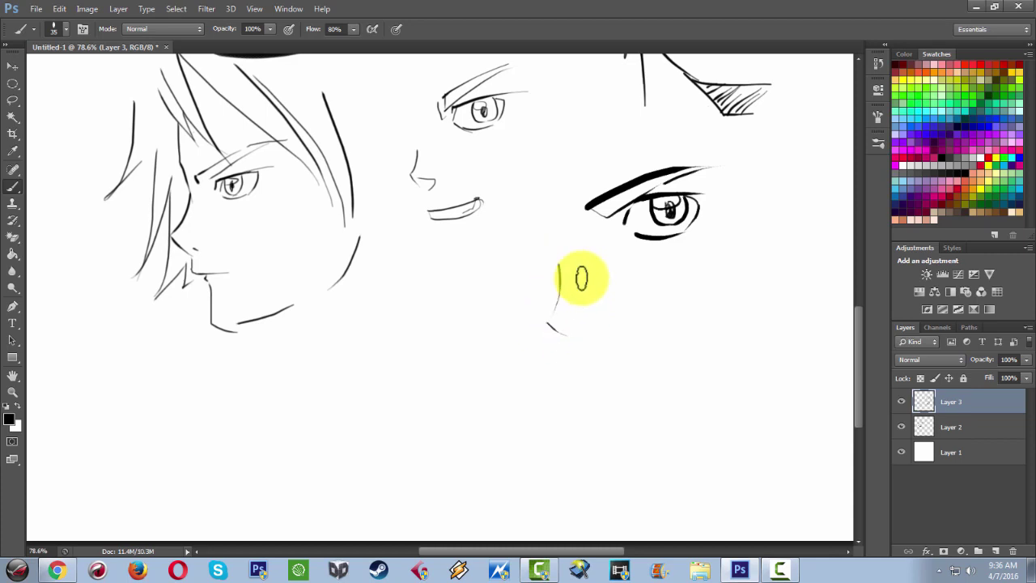
- Draw an angular nose and a slightly open, smirking mouth below the new eye
{"action": "mouse_move", "coordinate": [488, 275]}
{"action": "left_mouse_down"}
{"action": "mouse_move", "coordinate": [516, 217]}
{"action": "mouse_move", "coordinate": [509, 231]}
{"action": "mouse_move", "coordinate": [560, 225]}
{"action": "mouse_move", "coordinate": [484, 240]}
{"action": "left_mouse_up"}
{"action": "mouse_move", "coordinate": [562, 169]}
{"action": "left_mouse_down"}
{"action": "mouse_move", "coordinate": [558, 233]}
{"action": "mouse_move", "coordinate": [595, 232]}
{"action": "left_mouse_up"}
{"action": "left_click_drag", "start_coordinate": [557, 271], "coordinate": [653, 273]}
{"action": "mouse_move", "coordinate": [558, 274]}
{"action": "left_mouse_down"}
{"action": "mouse_move", "coordinate": [666, 266]}
{"action": "mouse_move", "coordinate": [639, 274]}
{"action": "mouse_move", "coordinate": [658, 254]}
{"action": "mouse_move", "coordinate": [633, 274]}
{"action": "mouse_move", "coordinate": [670, 264]}
{"action": "left_mouse_up"}
- Add a thin crease under the eye and short overlapping strokes at the outer end of the thick eyebrow
{"action": "left_click_drag", "start_coordinate": [685, 203], "coordinate": [639, 227]}
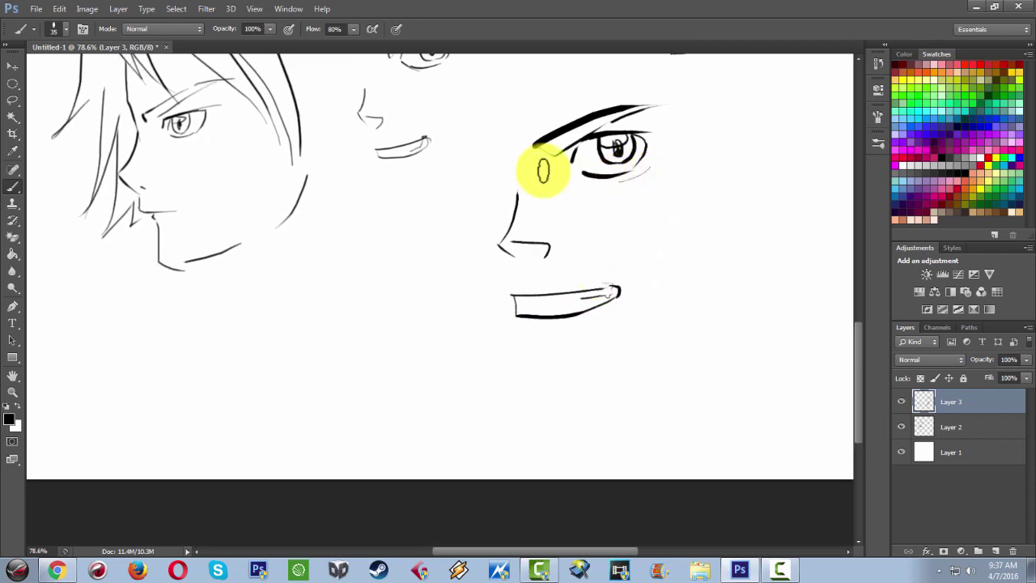
{"action": "left_click_drag", "start_coordinate": [541, 235], "coordinate": [475, 323]}
{"action": "mouse_move", "coordinate": [577, 190]}
{"action": "left_mouse_down"}
{"action": "mouse_move", "coordinate": [604, 189]}
{"action": "mouse_move", "coordinate": [587, 199]}
{"action": "mouse_move", "coordinate": [548, 192]}
{"action": "left_mouse_up"}
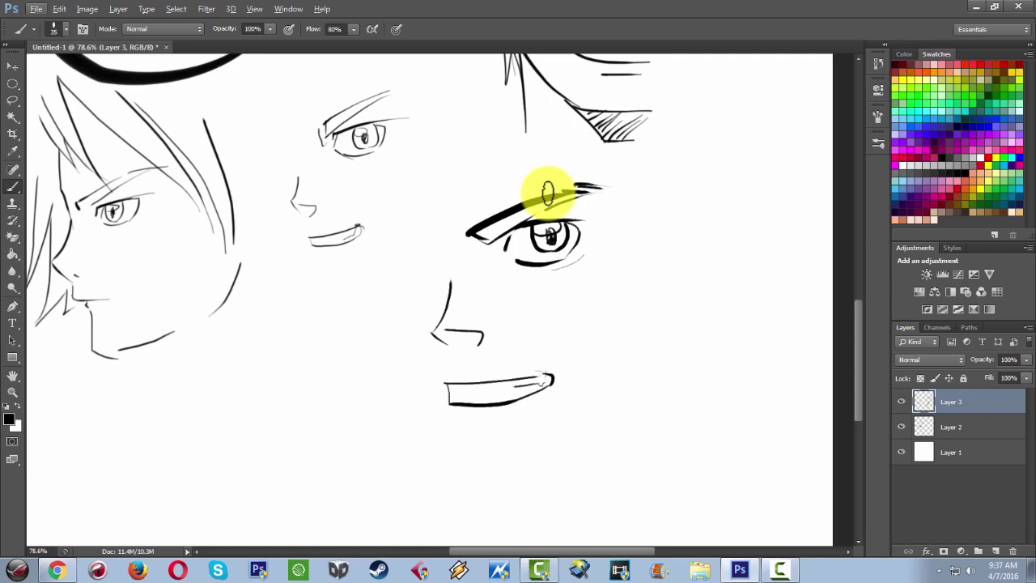
{"action": "scroll", "coordinate": [548, 193], "scroll_direction": "down", "scroll_amount": 4}
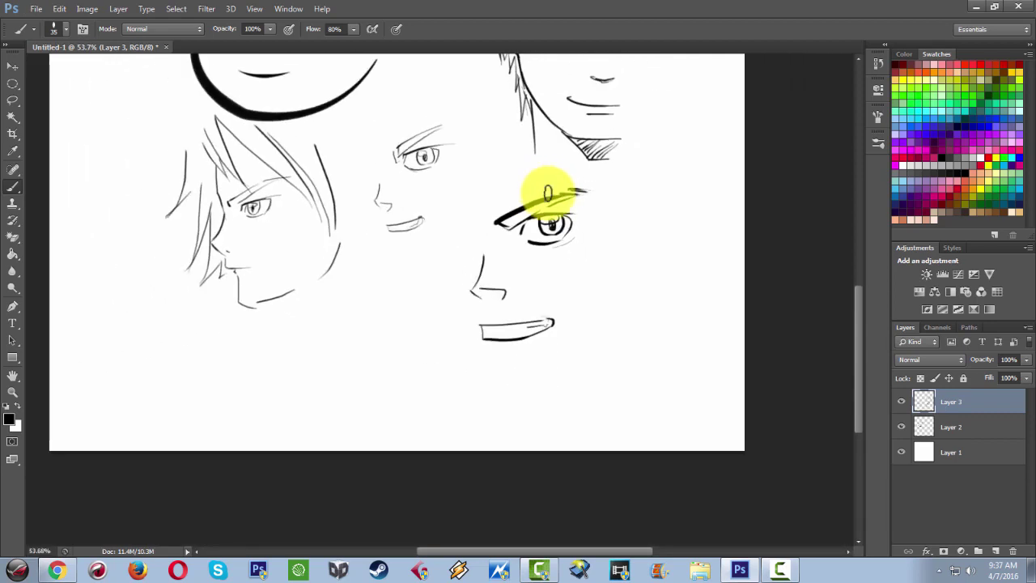
{"action": "left_click_drag", "start_coordinate": [526, 144], "coordinate": [556, 289]}
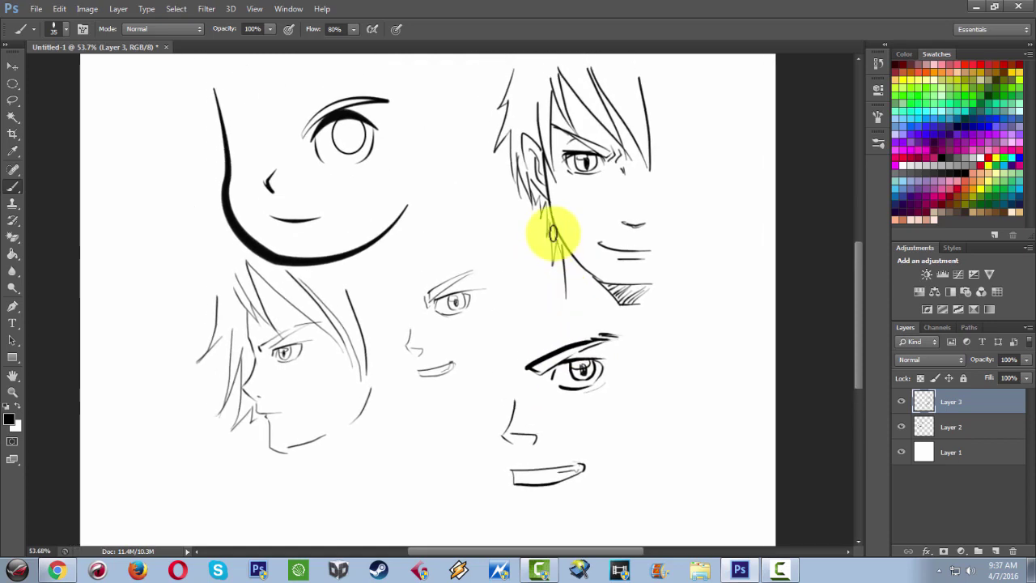
{"action": "left_click", "coordinate": [880, 143]}
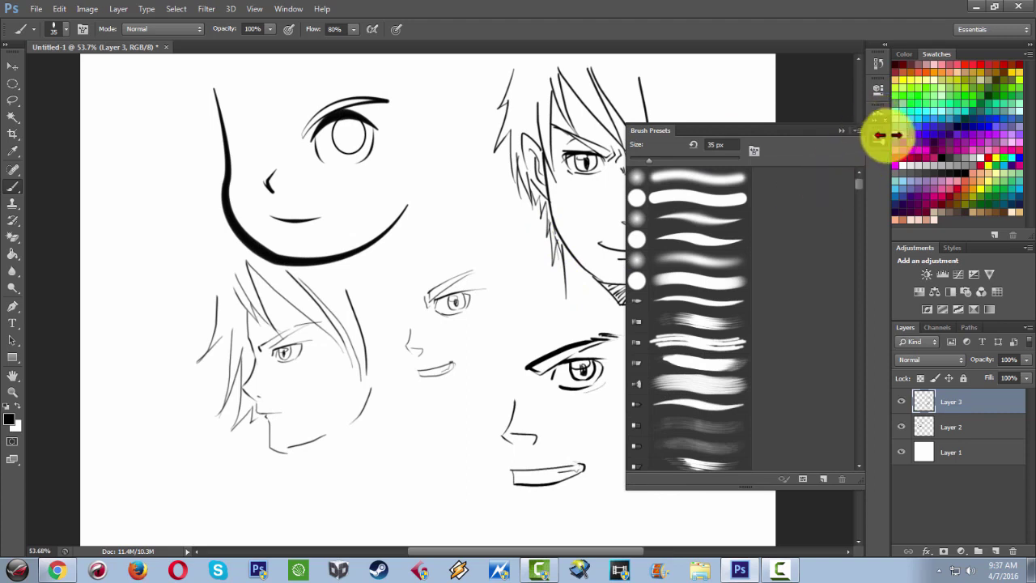
{"action": "left_click", "coordinate": [882, 141]}
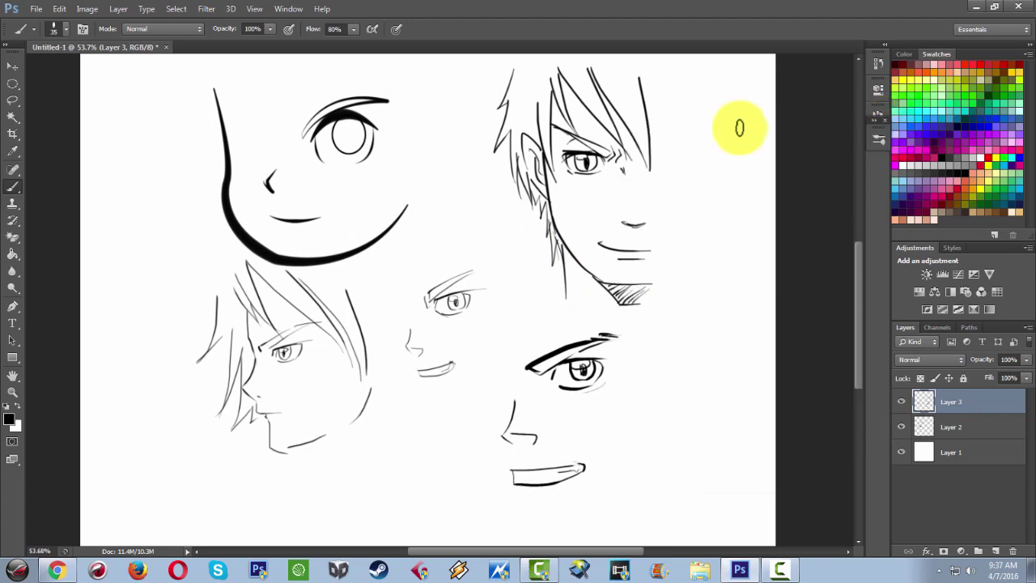